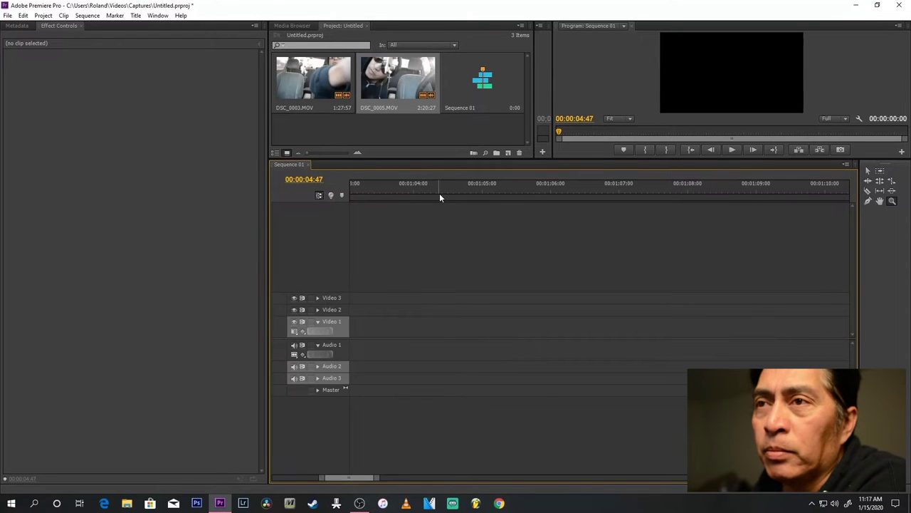
- Open the Import dialog from the File menu, then close it without importing anything
click(7, 17)
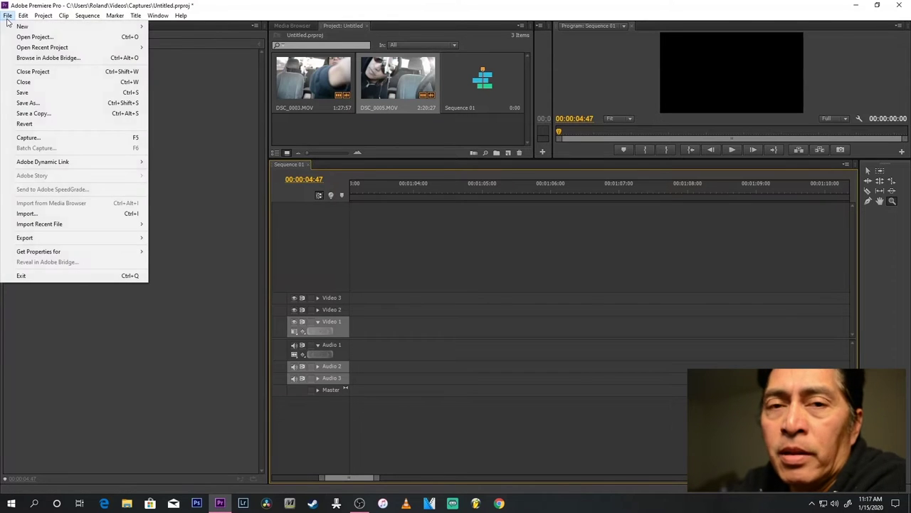
click(7, 17)
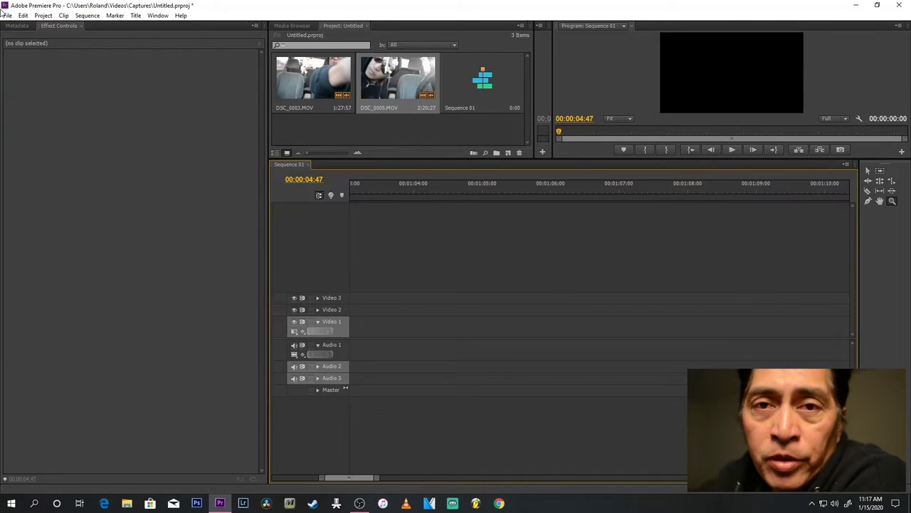
click(7, 16)
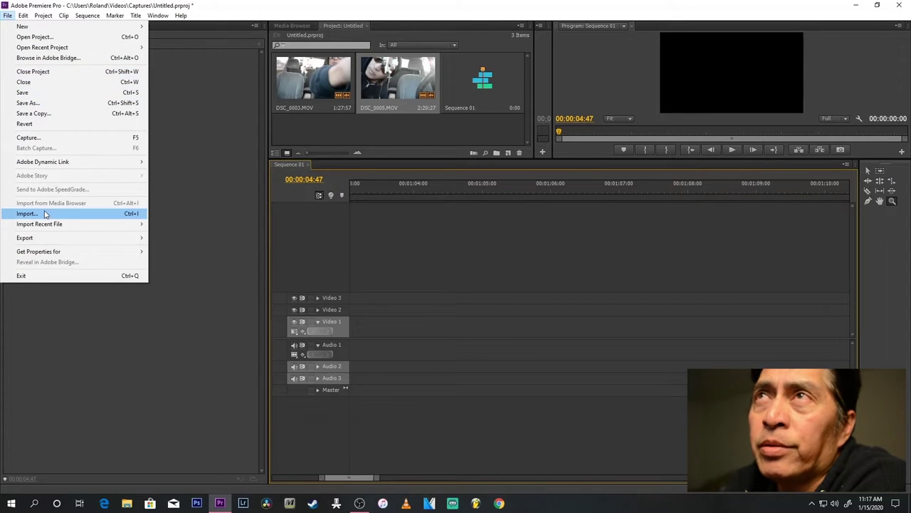
click(70, 215)
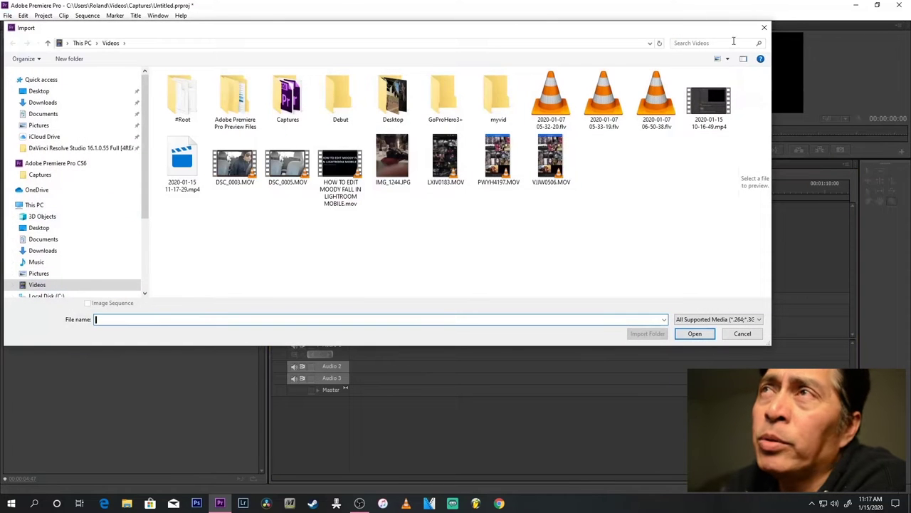
click(764, 28)
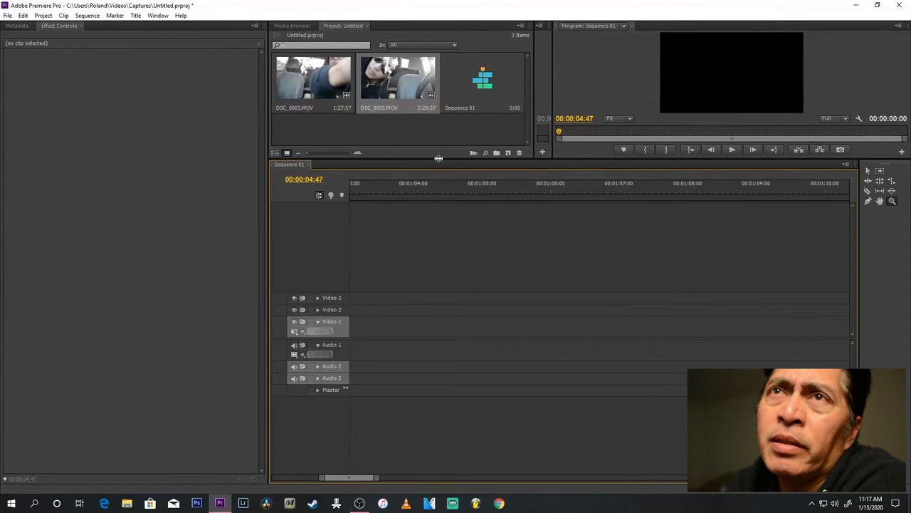
- Place DSC_0003.MOV at the start of Sequence 01 on Video 1 and Audio 1
click(310, 78)
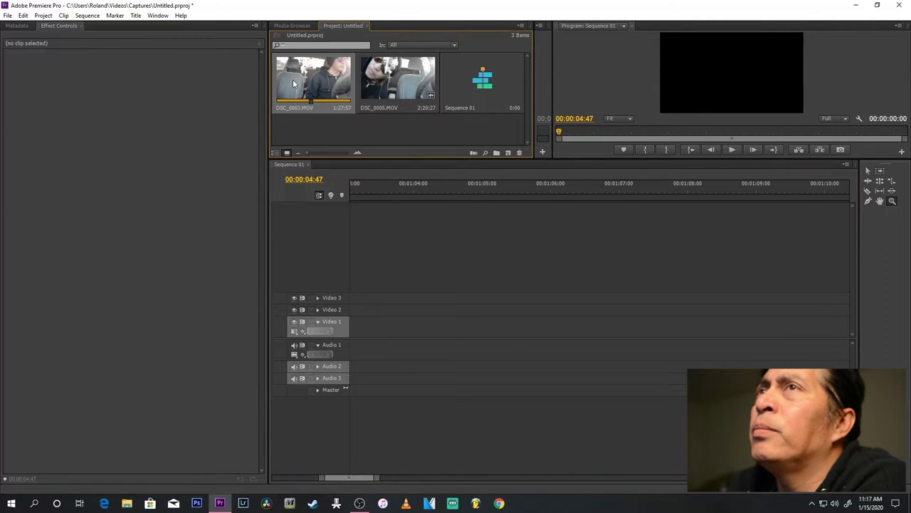
drag(322, 164, 354, 344)
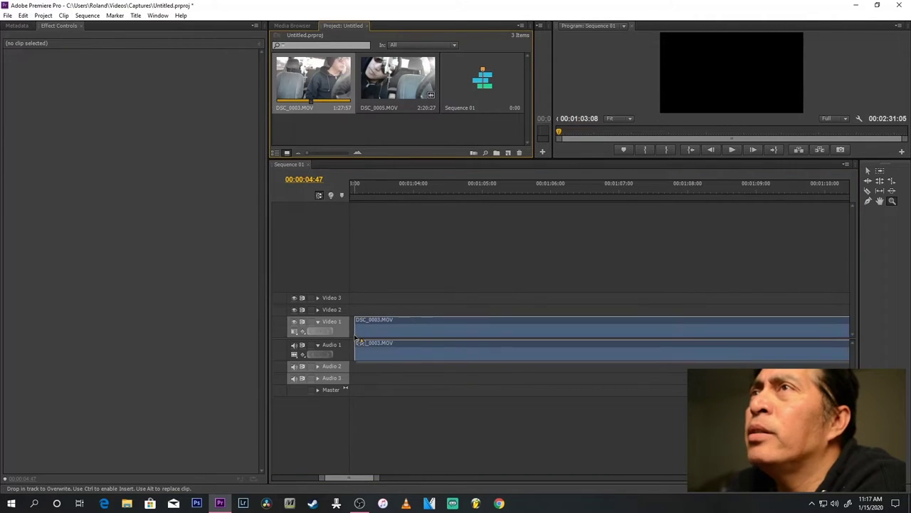
drag(353, 344, 377, 342)
drag(375, 477, 480, 478)
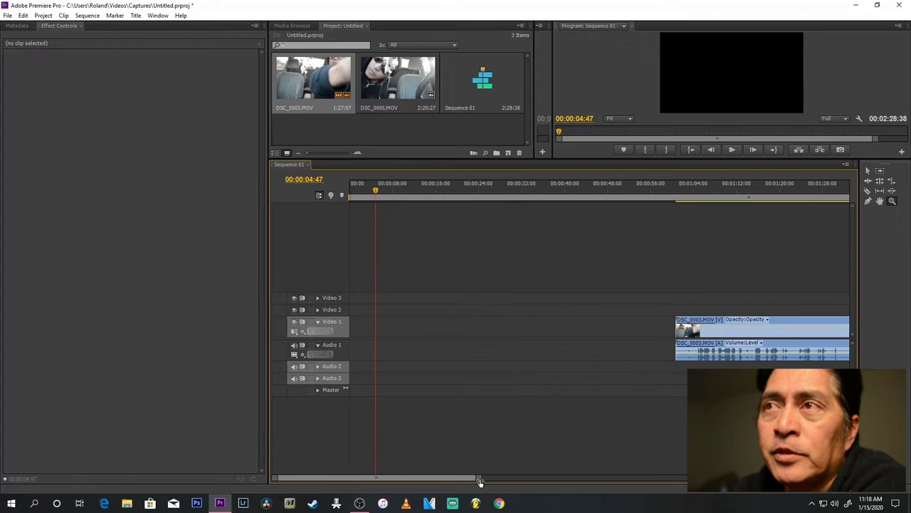
click(868, 171)
drag(686, 349, 364, 349)
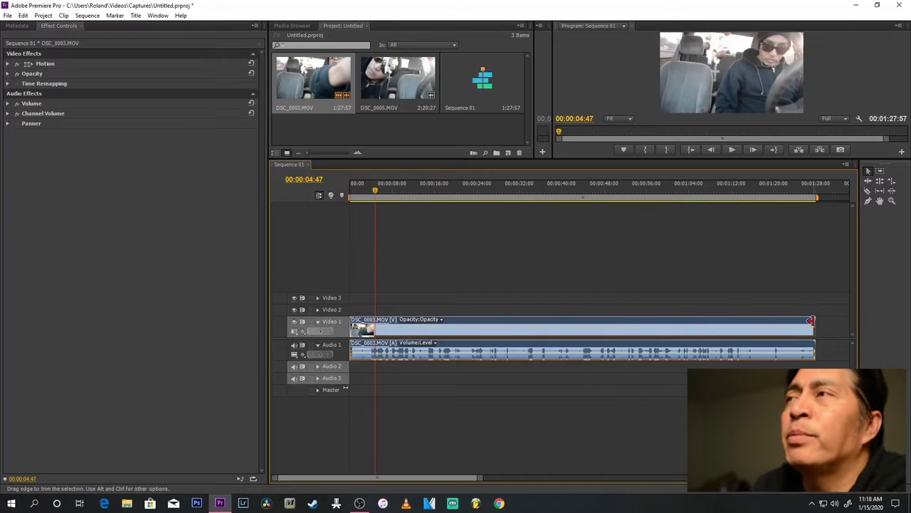
- Add DSC_0005.MOV to the timeline, moving it onto Video 2 and Audio 2 at the start
mouse_move(379, 86)
mouse_down()
mouse_move(807, 305)
mouse_move(826, 322)
mouse_up()
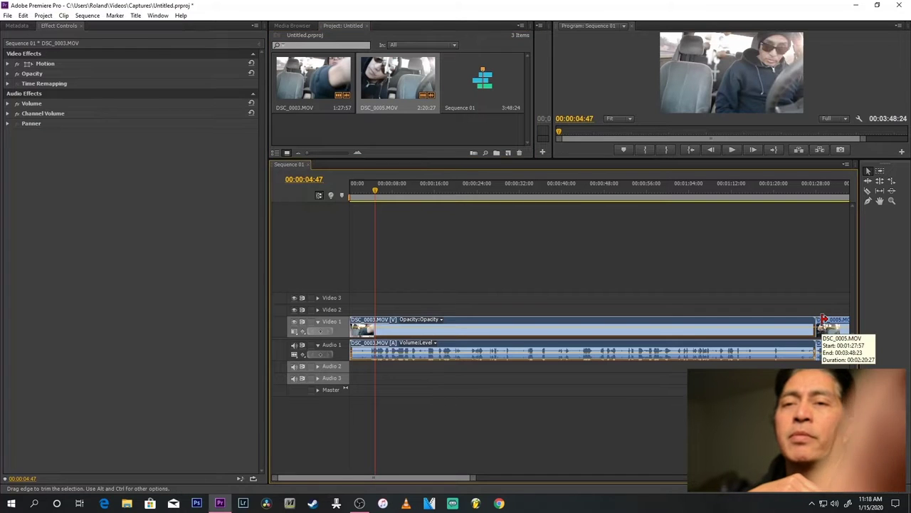
drag(824, 320, 826, 311)
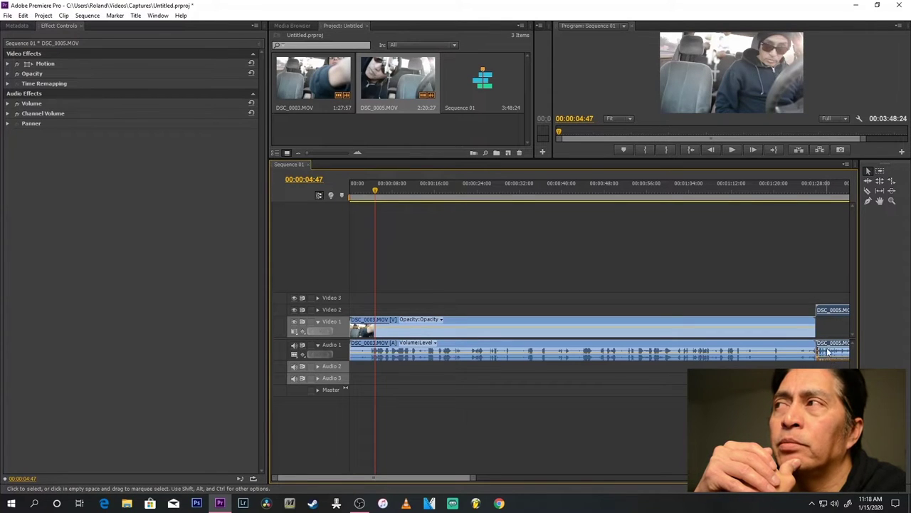
drag(827, 347, 824, 366)
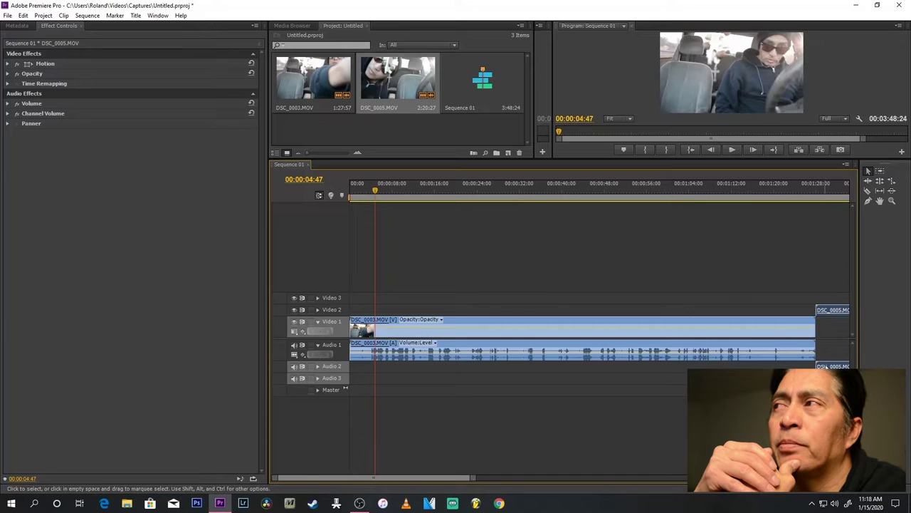
drag(826, 366, 353, 360)
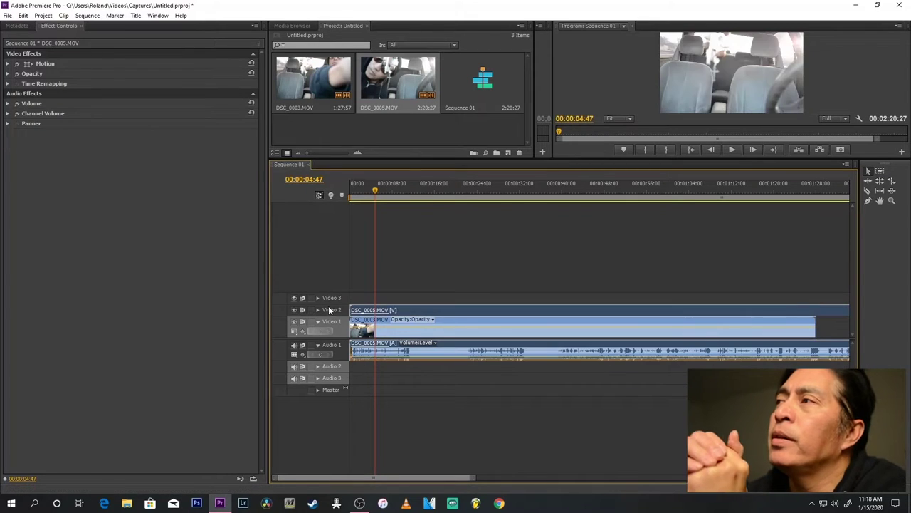
- Try moving DSC_0005's audio between Audio 1 and Audio 2, undoing and redoing the move
click(318, 309)
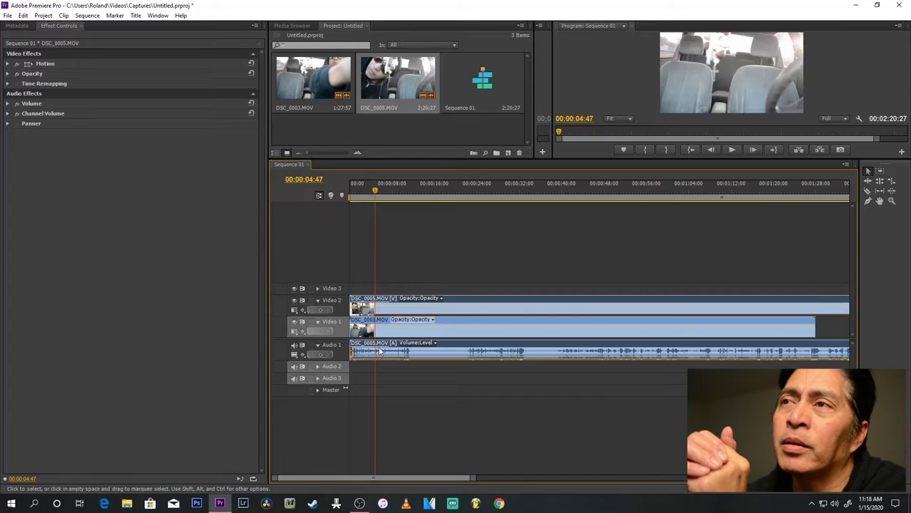
mouse_move(381, 350)
mouse_down()
mouse_move(412, 374)
mouse_move(360, 369)
mouse_up()
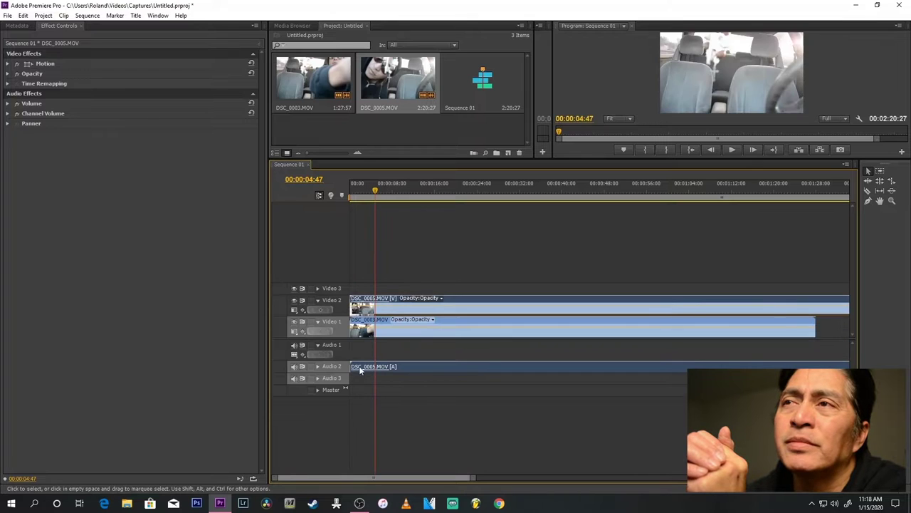
drag(360, 369, 362, 354)
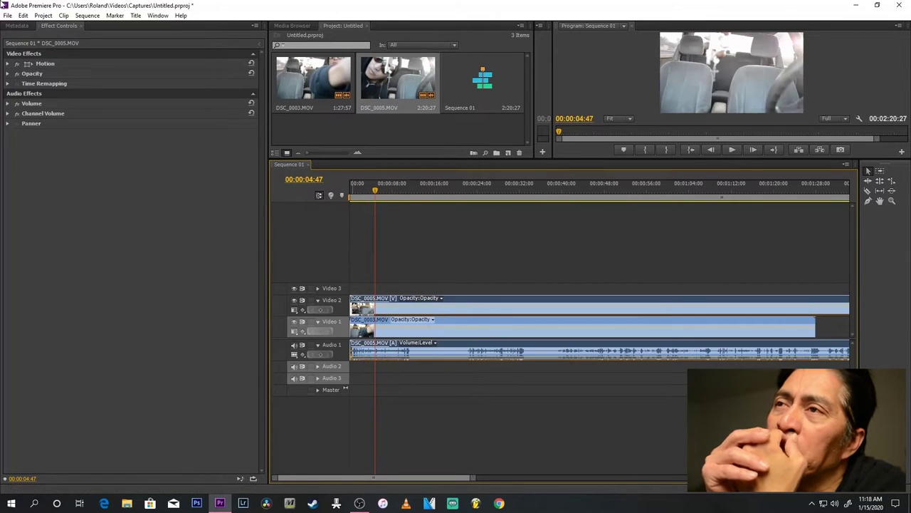
click(23, 16)
click(37, 26)
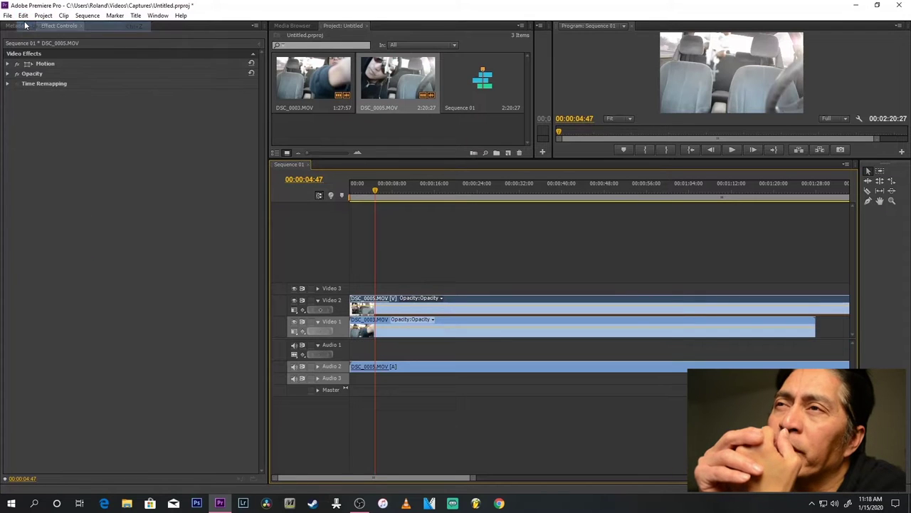
click(24, 15)
click(37, 37)
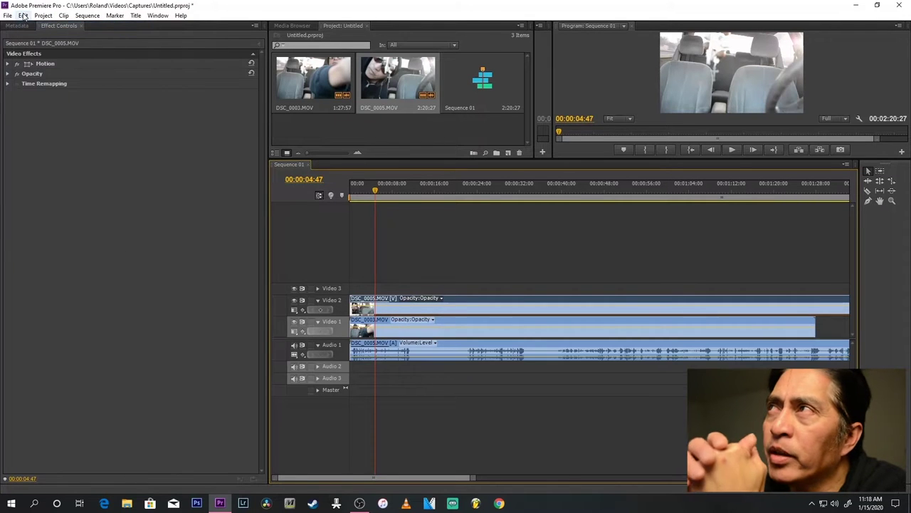
- Undo once more, slide DSC_0005.MOV to 00:00 on Video 2/Audio 2, and expand Audio 2
click(23, 15)
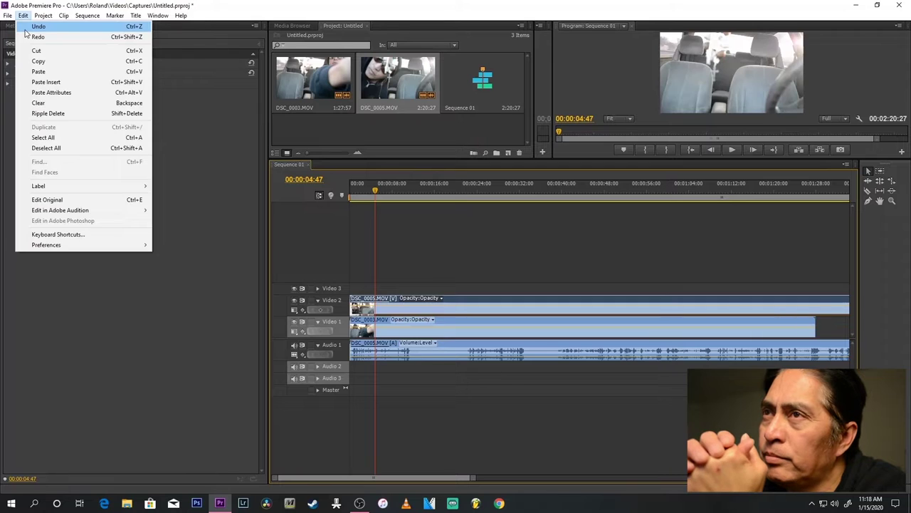
click(29, 27)
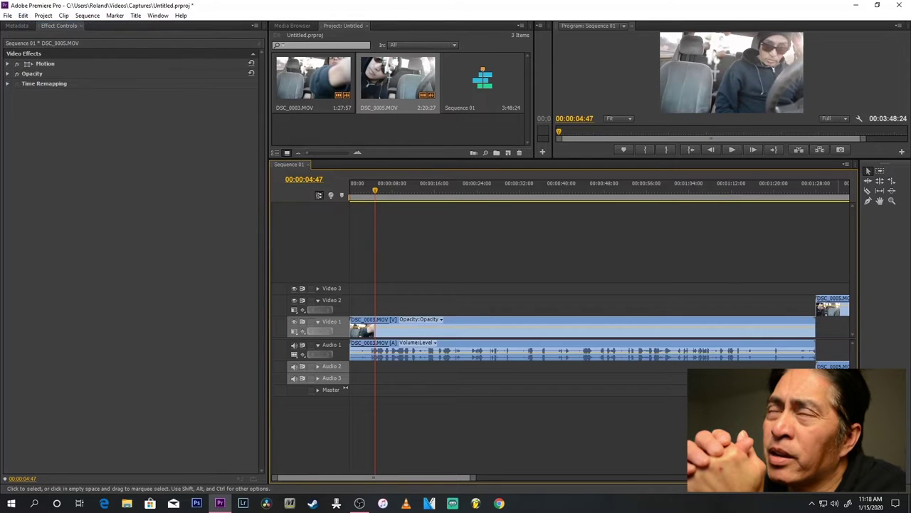
mouse_move(832, 306)
mouse_down()
mouse_move(410, 376)
mouse_move(354, 376)
mouse_up()
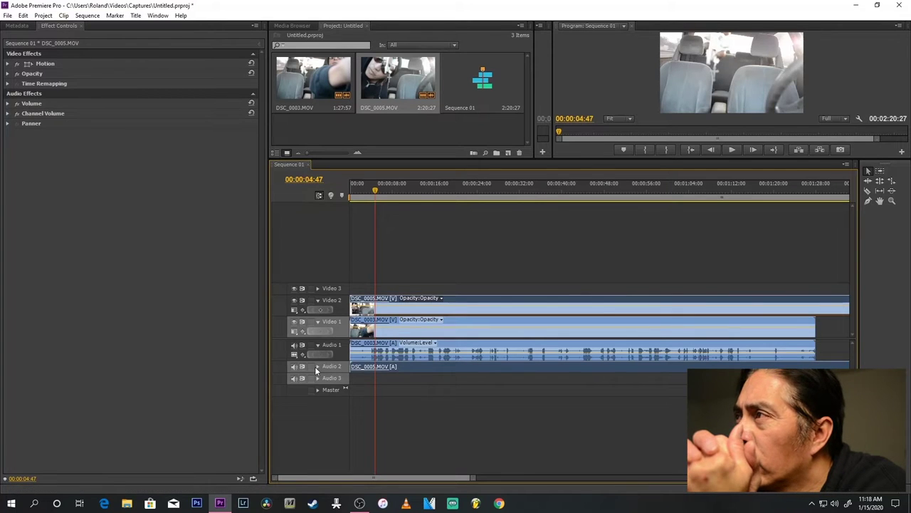
click(317, 367)
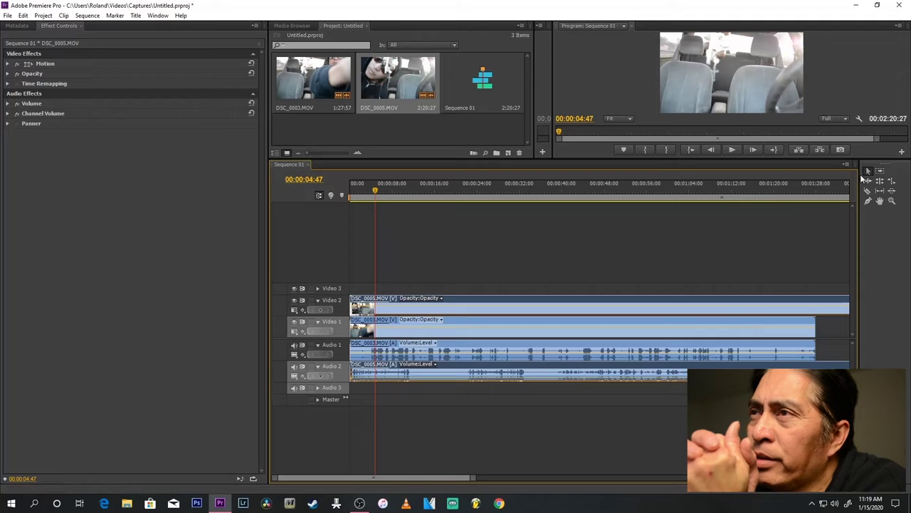
click(893, 202)
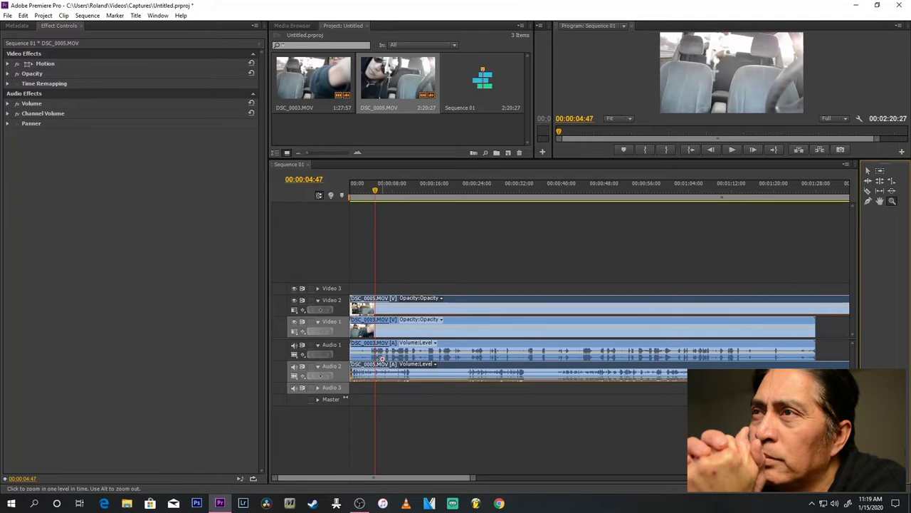
- Zoom the timeline in near 11 seconds and make Audio 1 and Audio 2 taller to show waveforms
click(382, 358)
drag(476, 377, 480, 383)
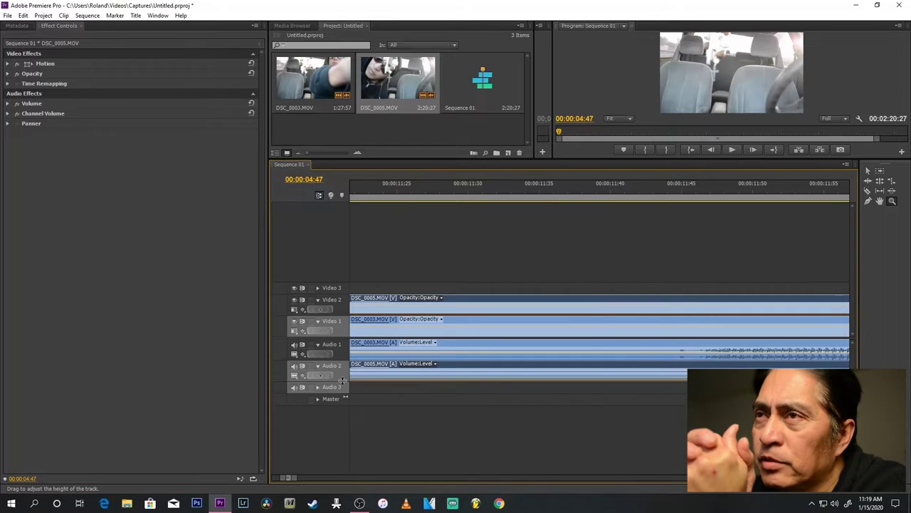
drag(340, 410, 339, 429)
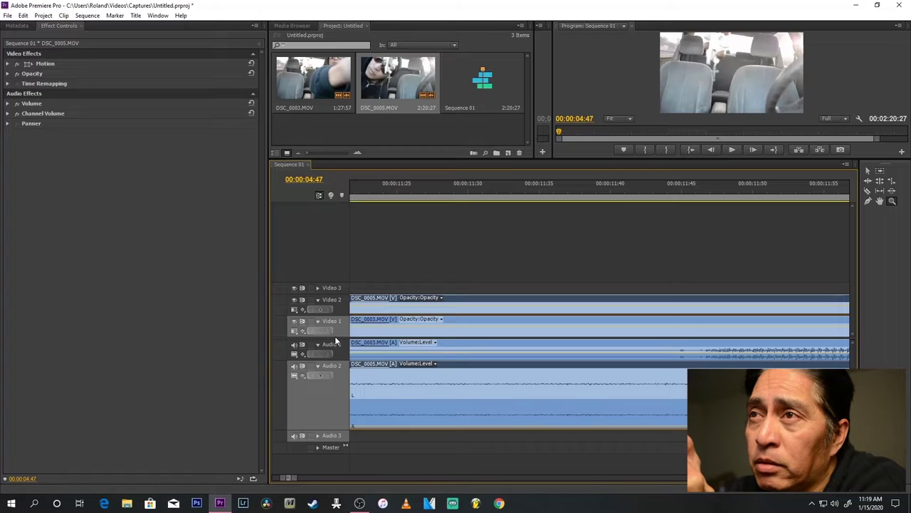
drag(339, 315, 339, 309)
scroll(339, 309, down, 2)
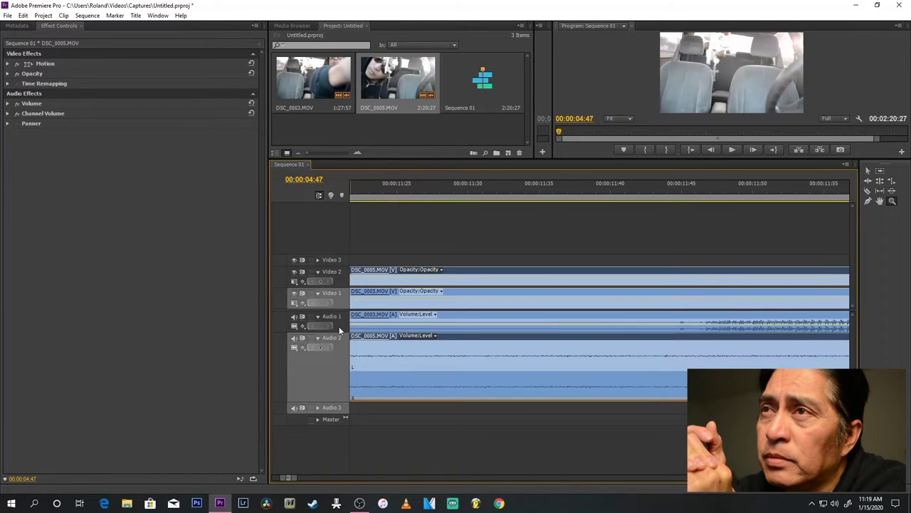
drag(338, 328, 339, 368)
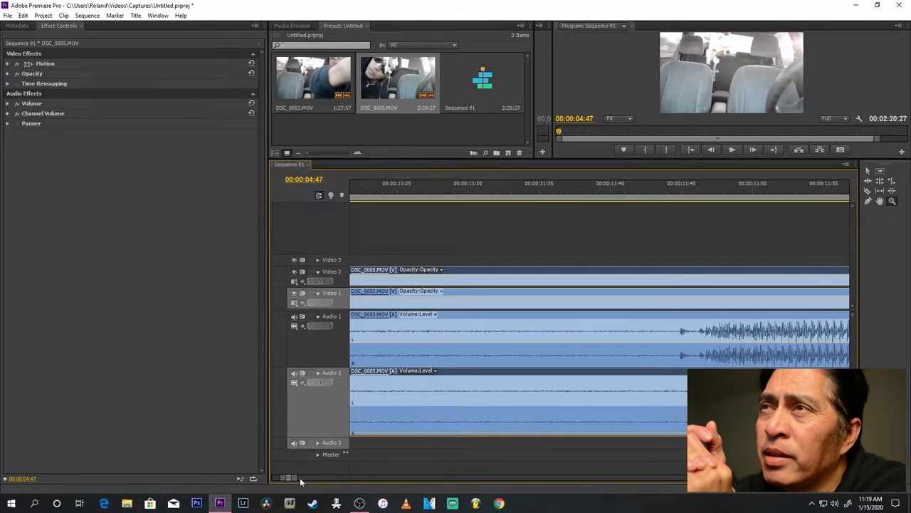
- Mute the Audio 1 track so only DSC_0005's sound plays
drag(296, 479, 521, 481)
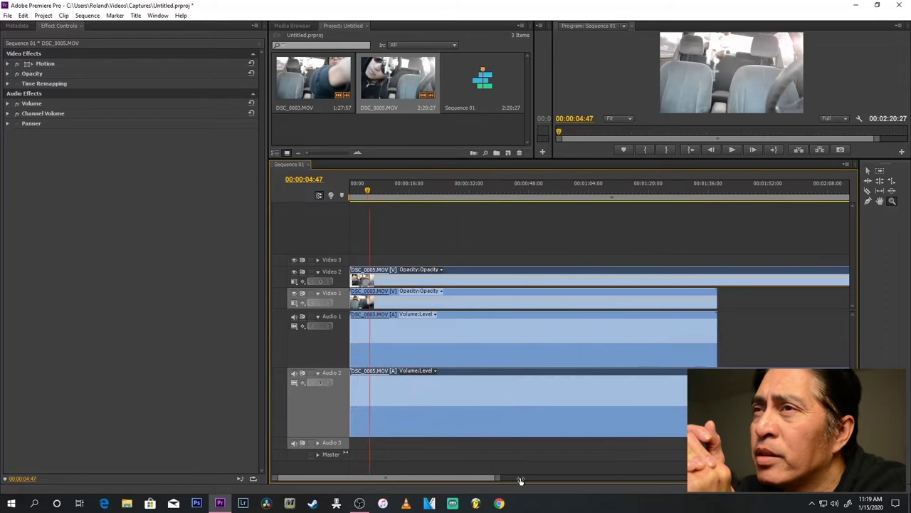
drag(521, 481, 514, 483)
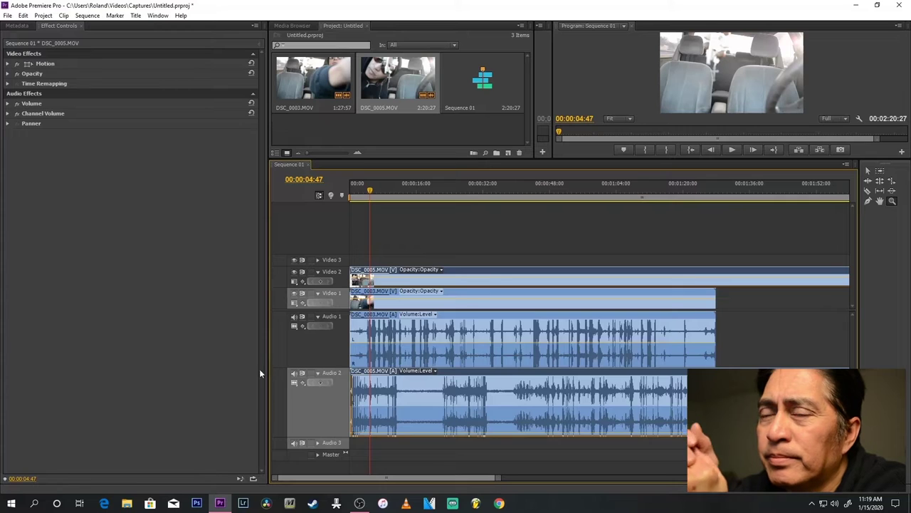
click(294, 317)
- Play from around 00:00:48 and raise the Audio 2 clip volume to 0.79 dB
click(552, 189)
click(732, 149)
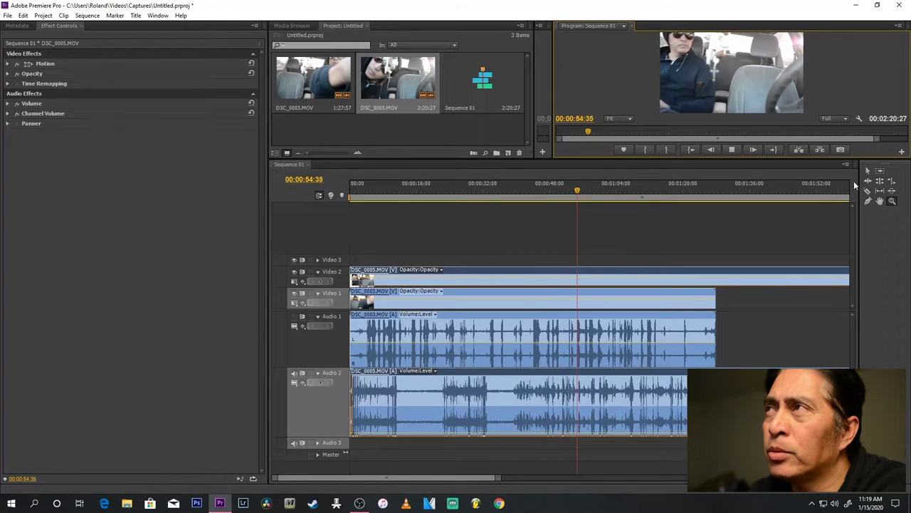
click(868, 171)
mouse_move(507, 426)
drag(507, 413, 507, 401)
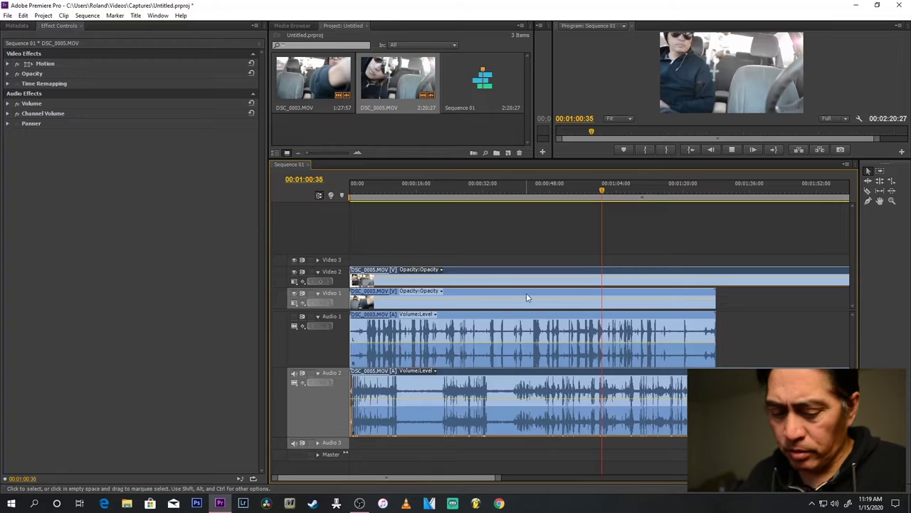
- Replay from around 00:00:39–40 to check the two cameras' sync
click(516, 189)
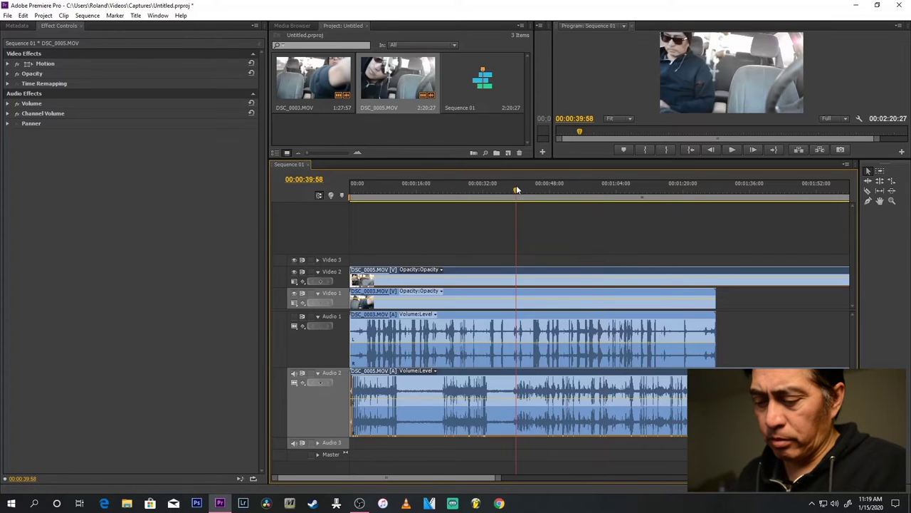
click(734, 150)
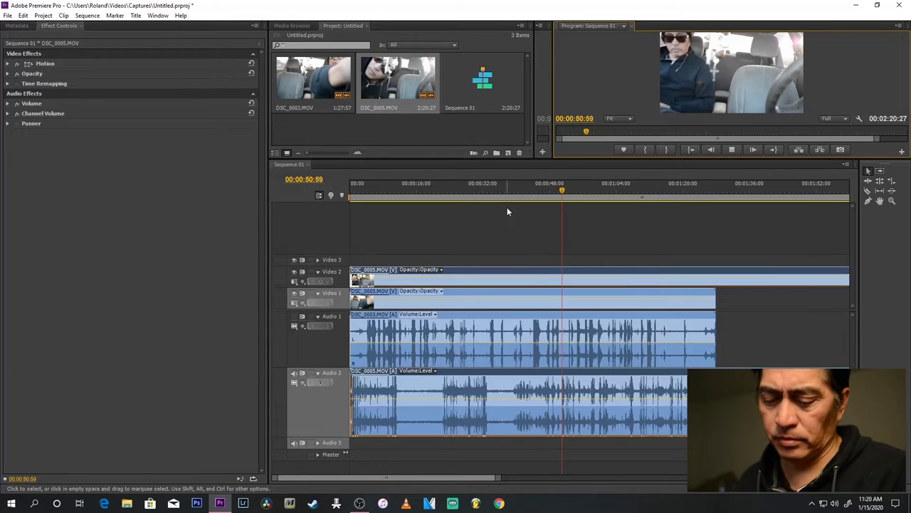
click(520, 191)
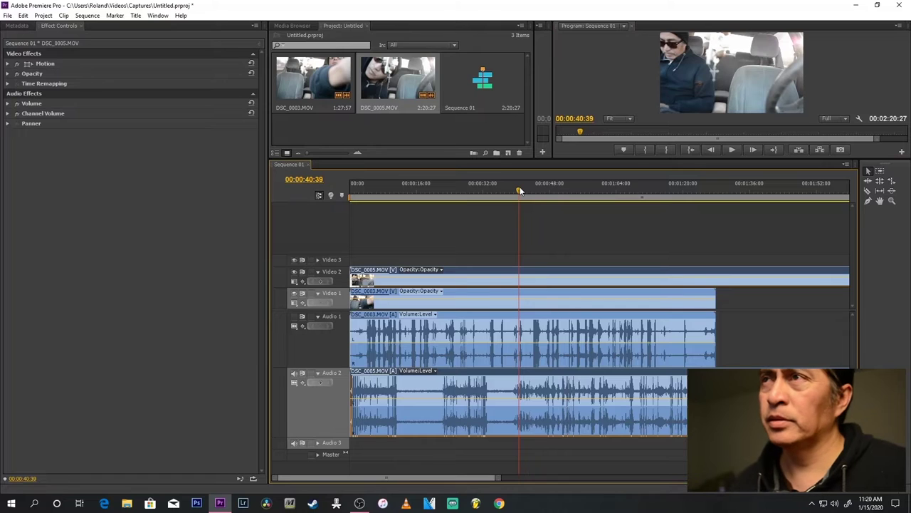
click(736, 150)
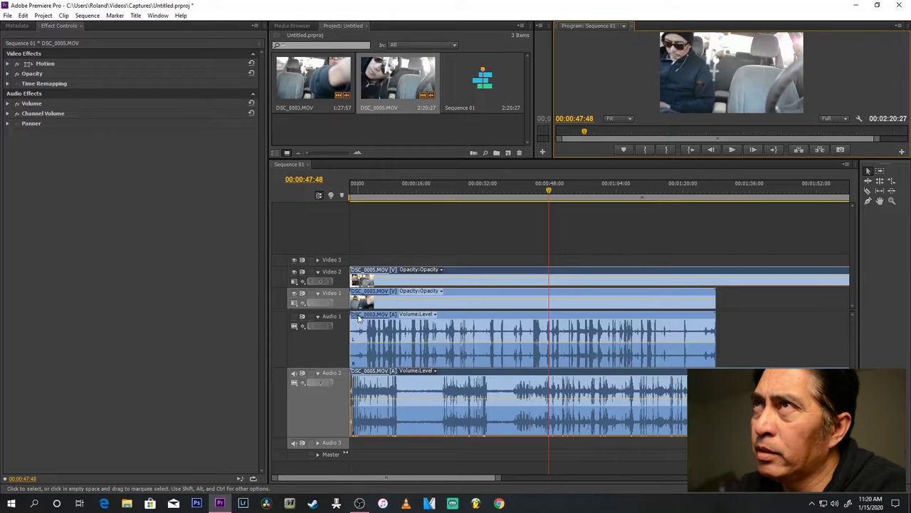
- Unmute Audio 1, mute Audio 2, and play from near the sequence start
click(293, 318)
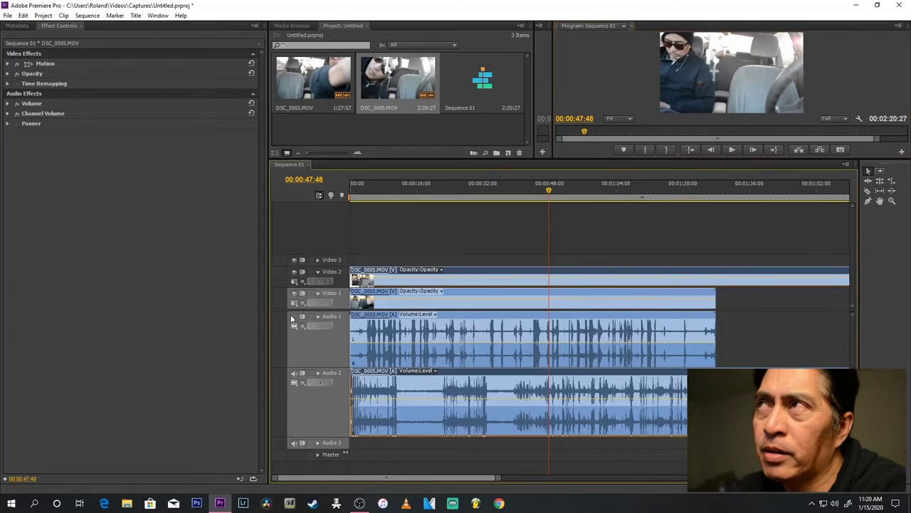
click(294, 372)
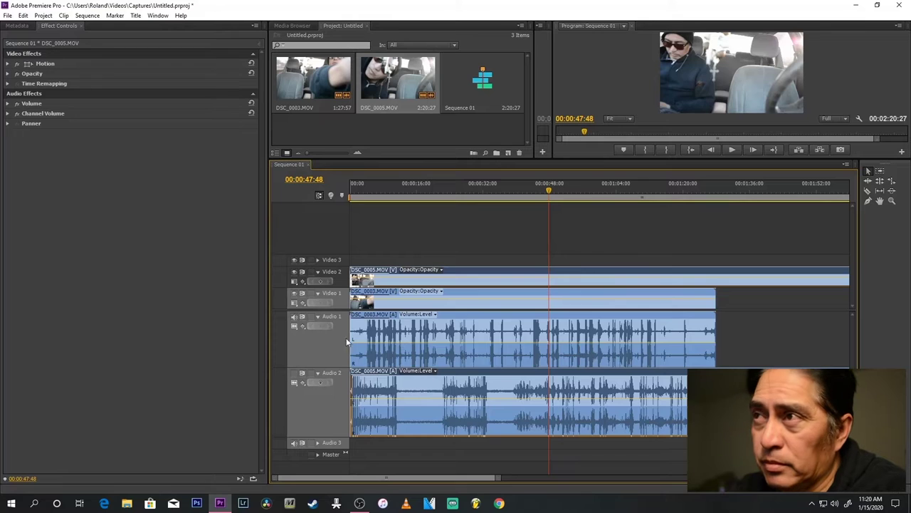
click(361, 189)
click(732, 150)
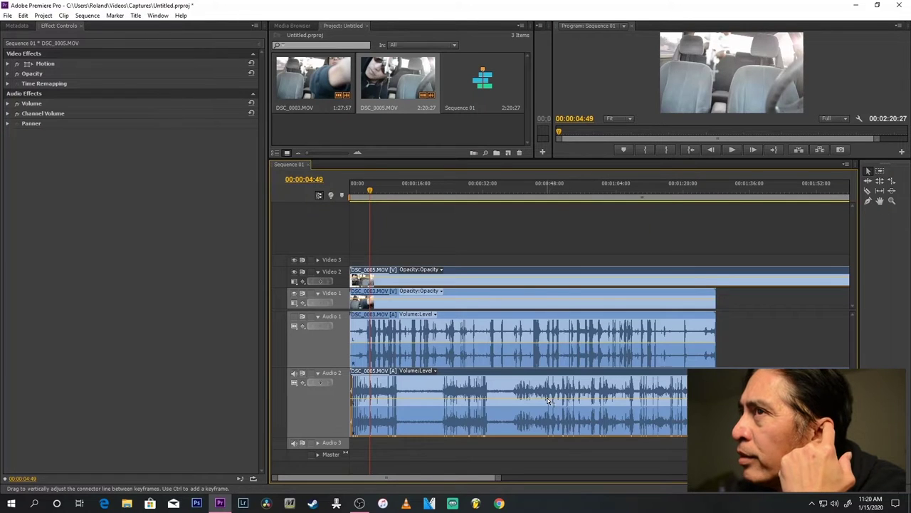
- Replay around 00:00:44–48, stopping playback at 00:00:47:48
click(551, 186)
click(730, 150)
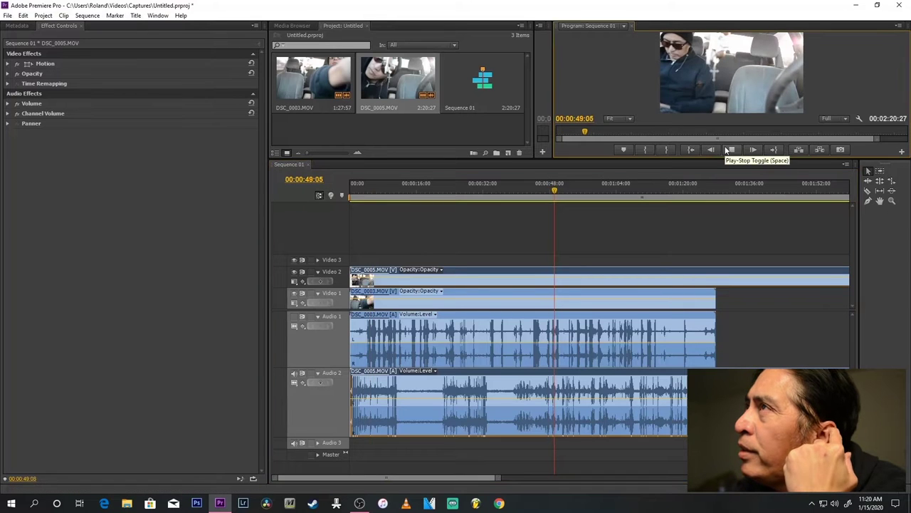
click(535, 187)
click(728, 150)
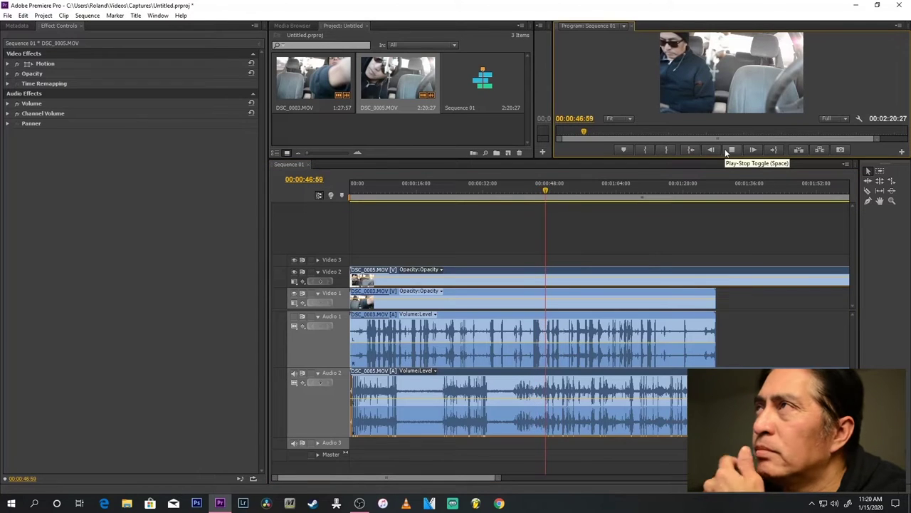
click(728, 150)
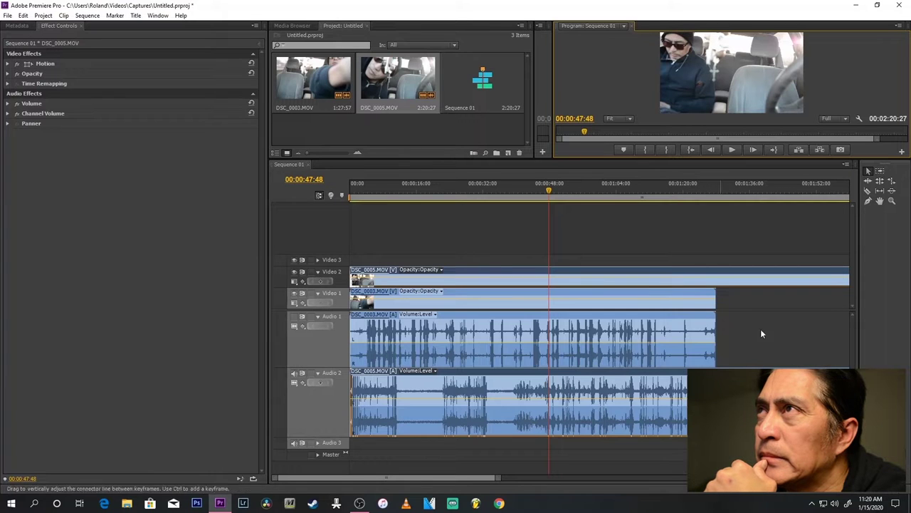
click(892, 201)
- Zoom the timeline in two levels around the playhead
click(531, 386)
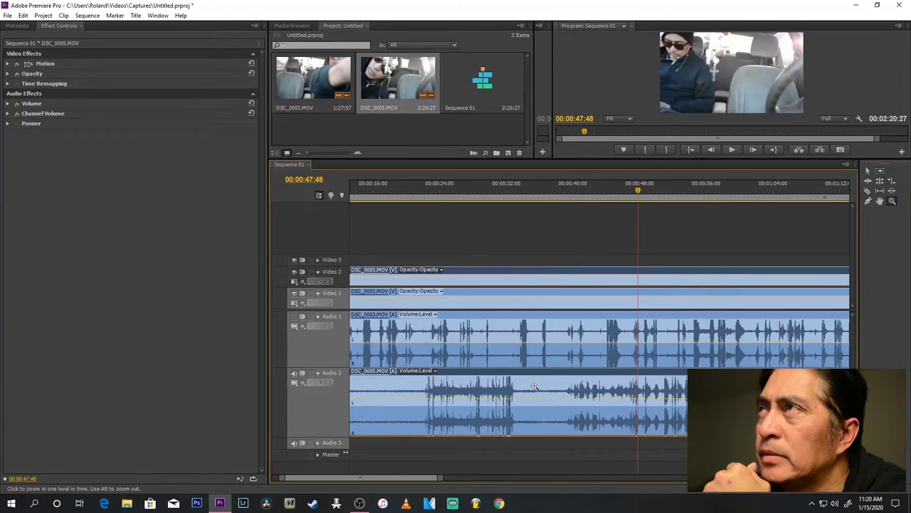
click(600, 398)
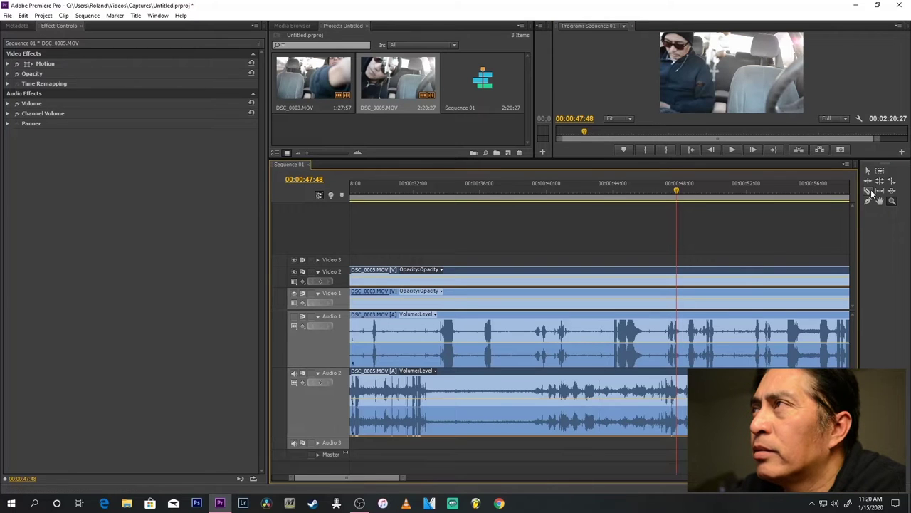
click(869, 191)
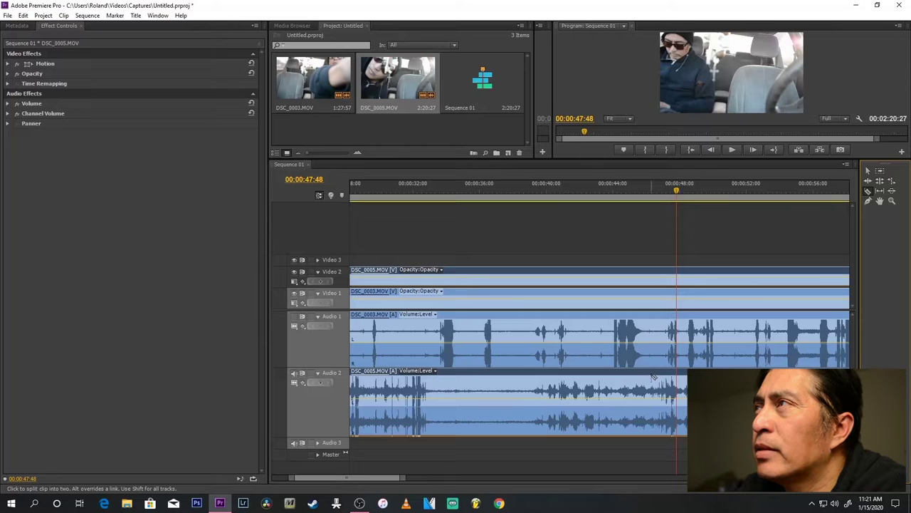
- Replay to find the cut point at 00:00:47:44 and split DSC_0005's video and audio there
click(670, 193)
click(733, 150)
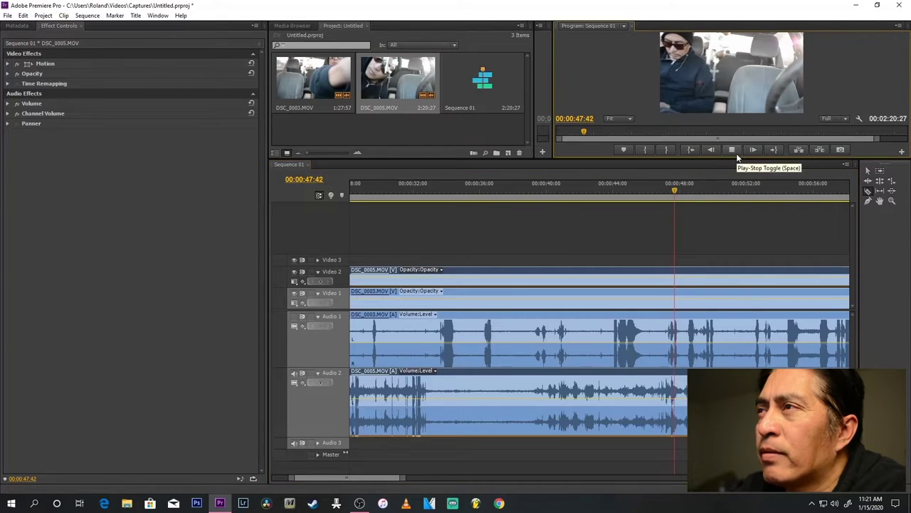
click(644, 187)
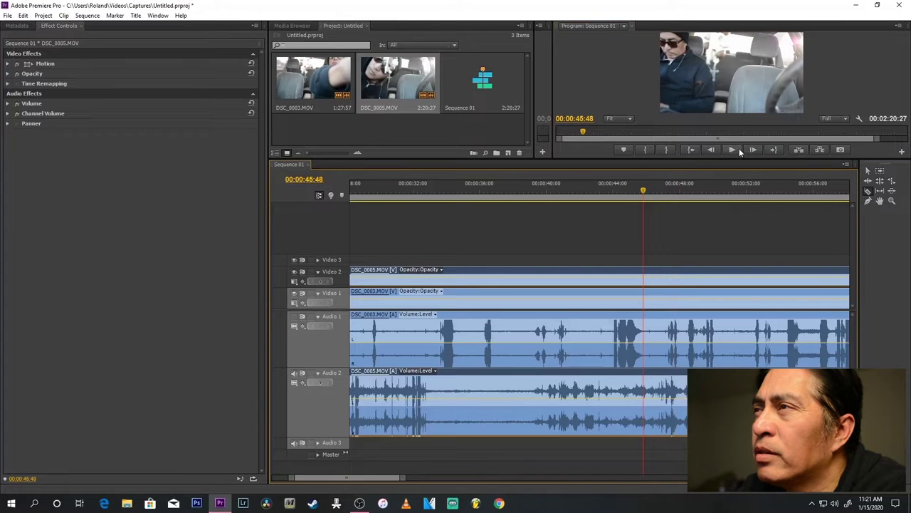
click(733, 150)
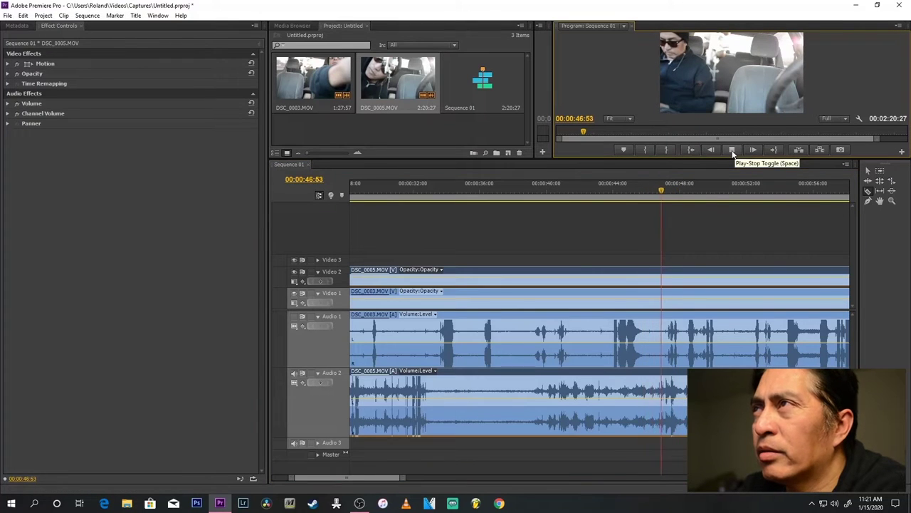
click(732, 150)
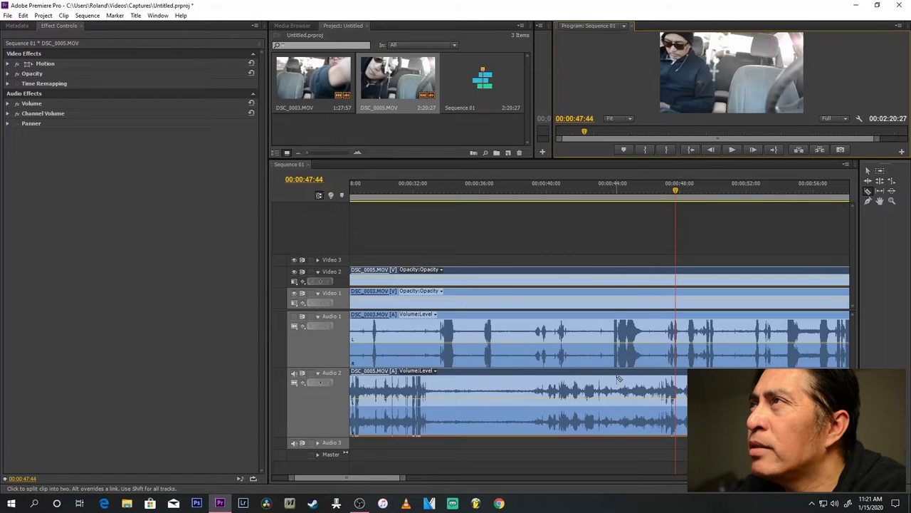
click(617, 380)
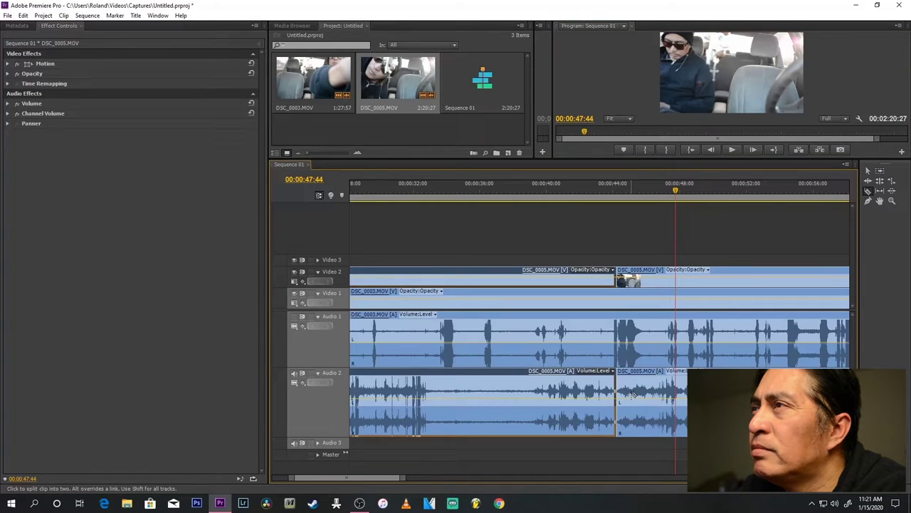
right_click(477, 388)
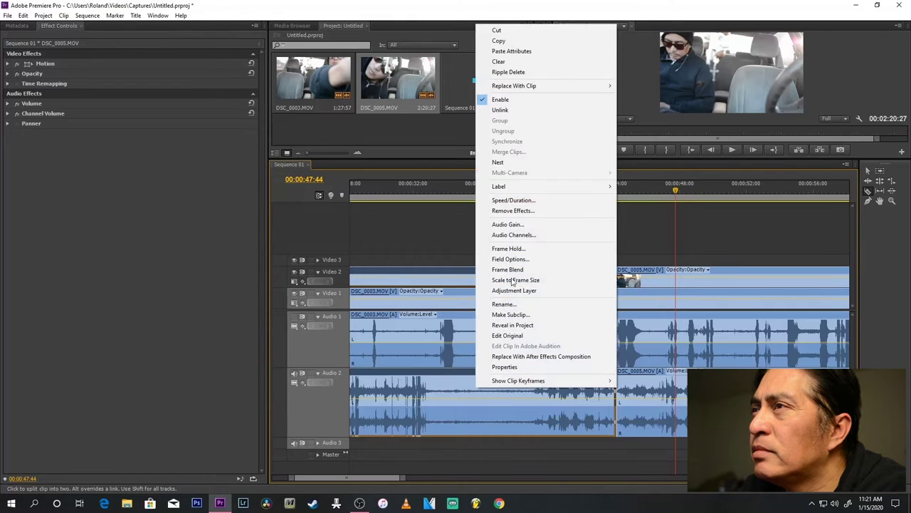
click(507, 34)
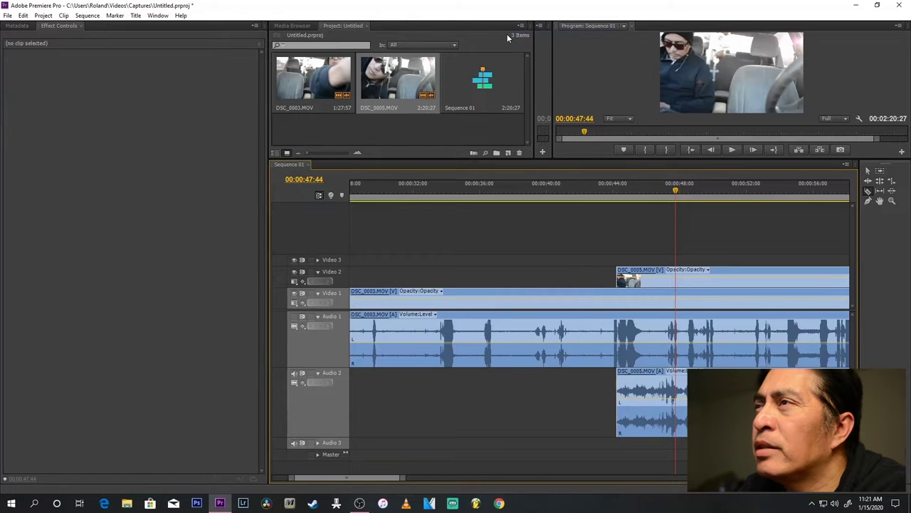
click(23, 15)
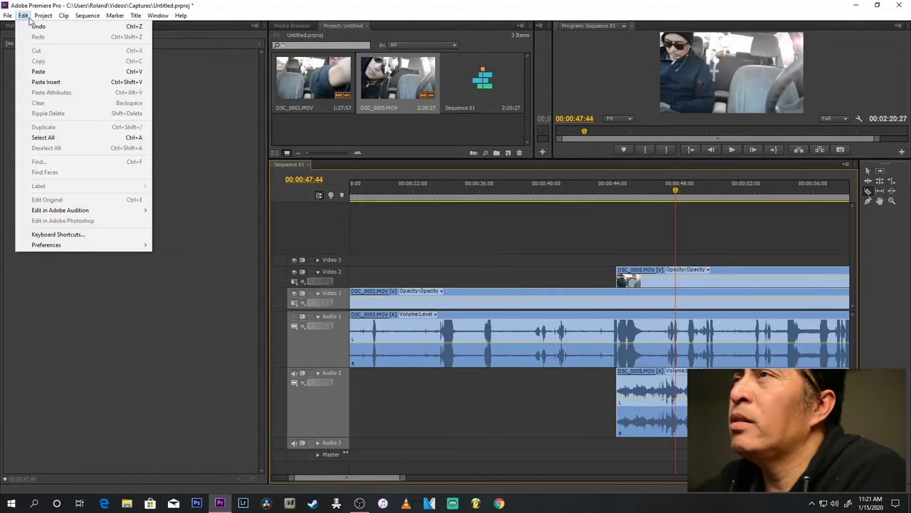
click(30, 27)
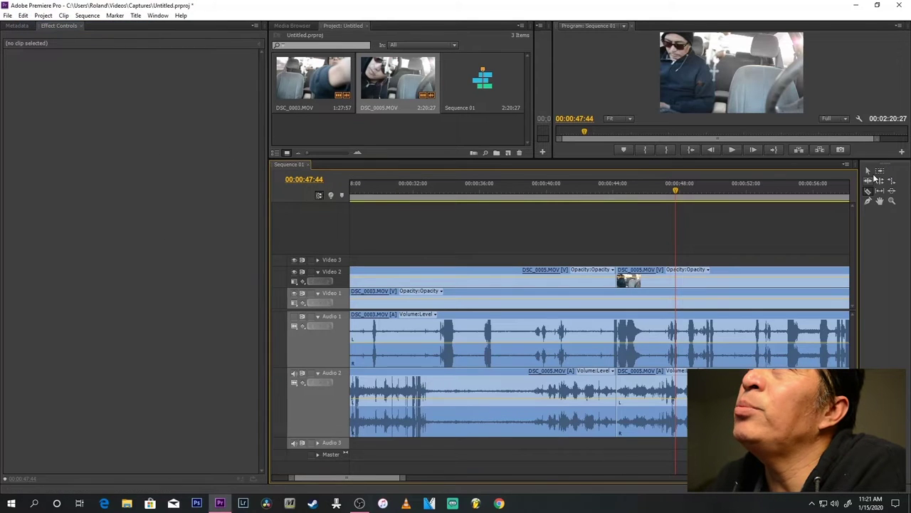
click(869, 171)
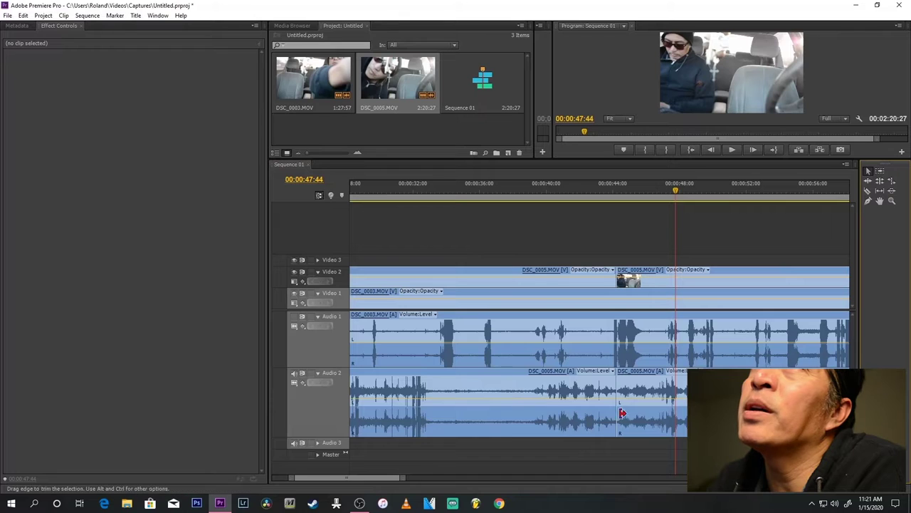
- Move DSC_0005's earlier audio to Audio 4, slide the clip to the start, and park the playhead near 00:00:04:05
mouse_move(514, 382)
mouse_down()
mouse_move(552, 472)
mouse_move(558, 467)
mouse_up()
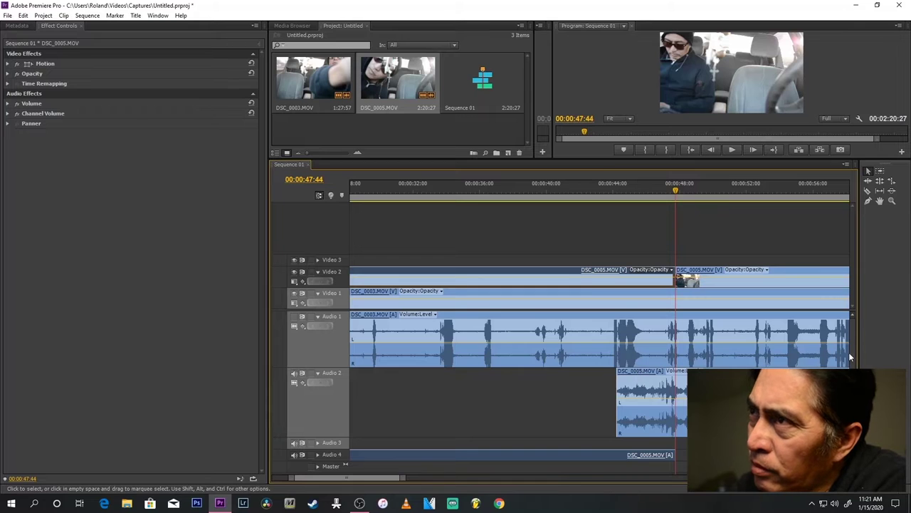
drag(405, 479, 569, 477)
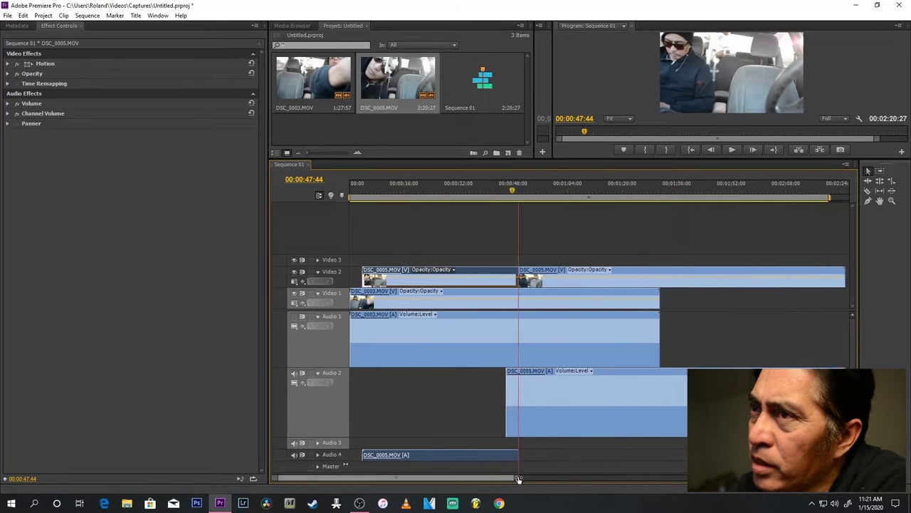
drag(497, 376, 408, 385)
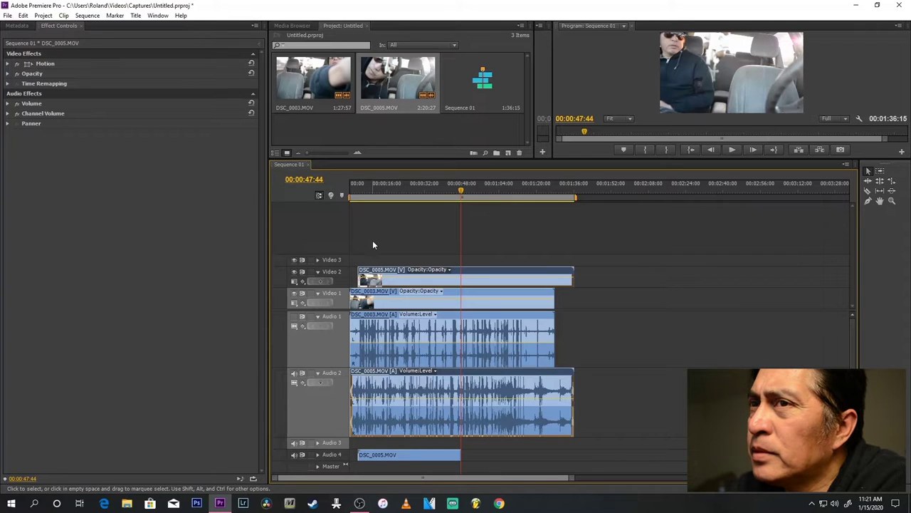
drag(570, 478, 554, 481)
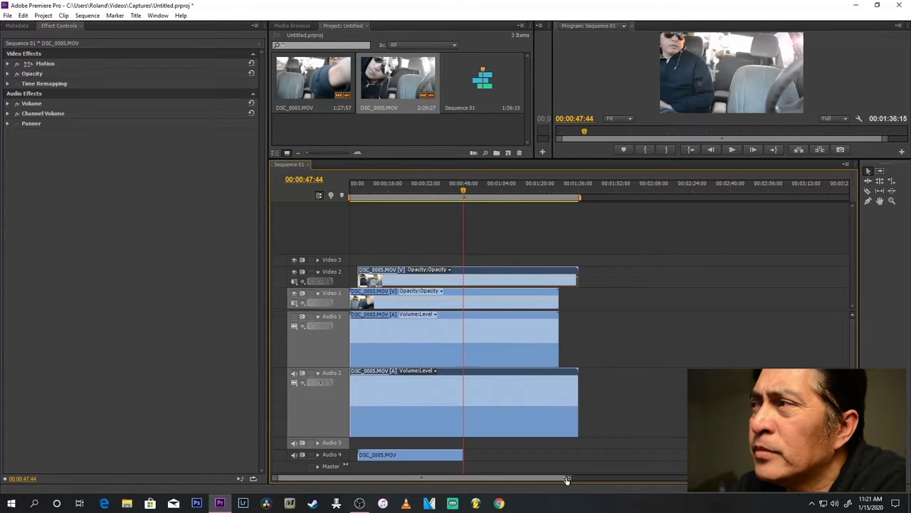
click(363, 186)
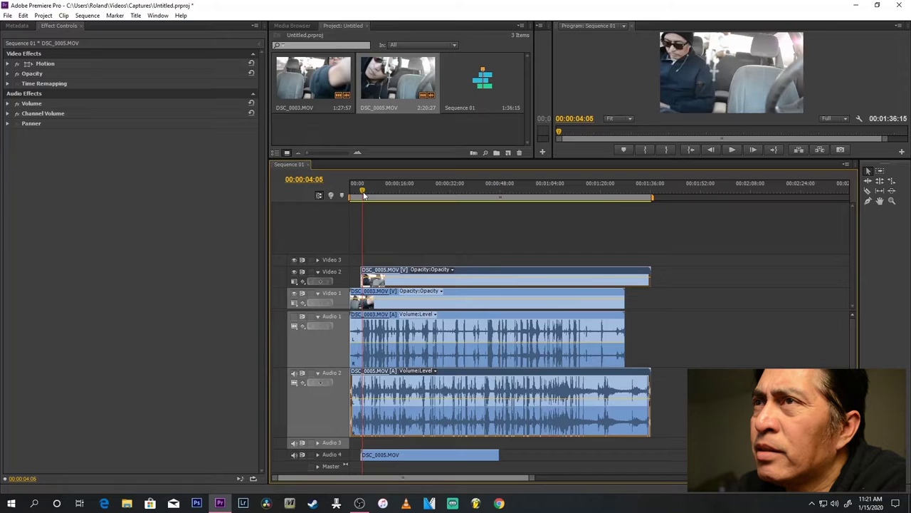
- Zoom in three levels on the clip starts and set the playhead to 00:00:03:21
scroll(516, 478, down, 3)
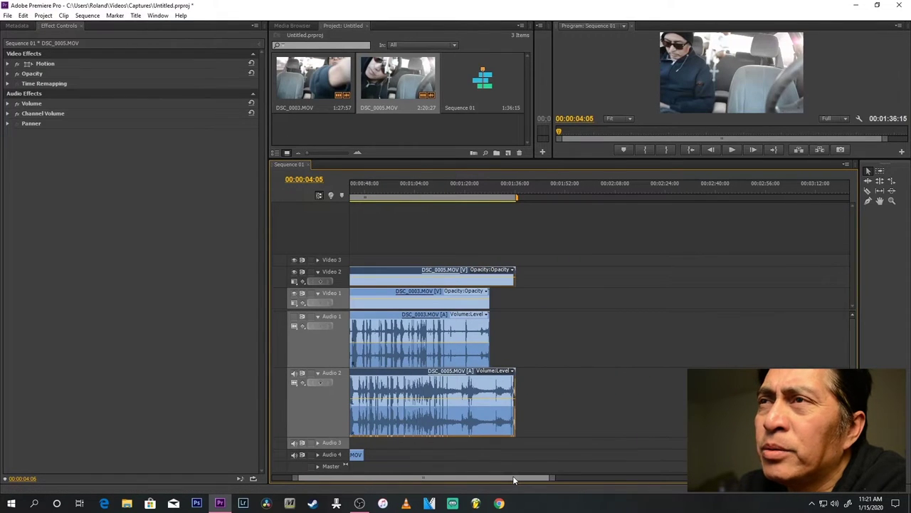
scroll(499, 478, up, 3)
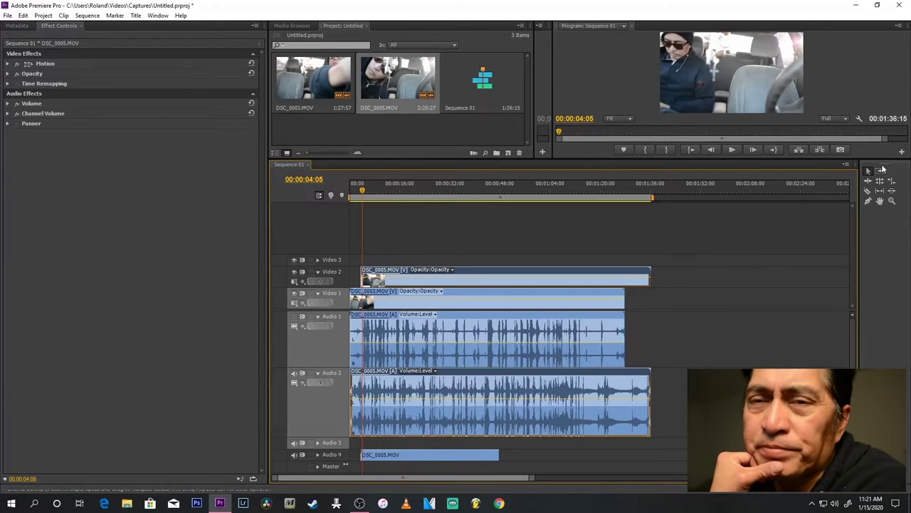
click(893, 202)
click(893, 203)
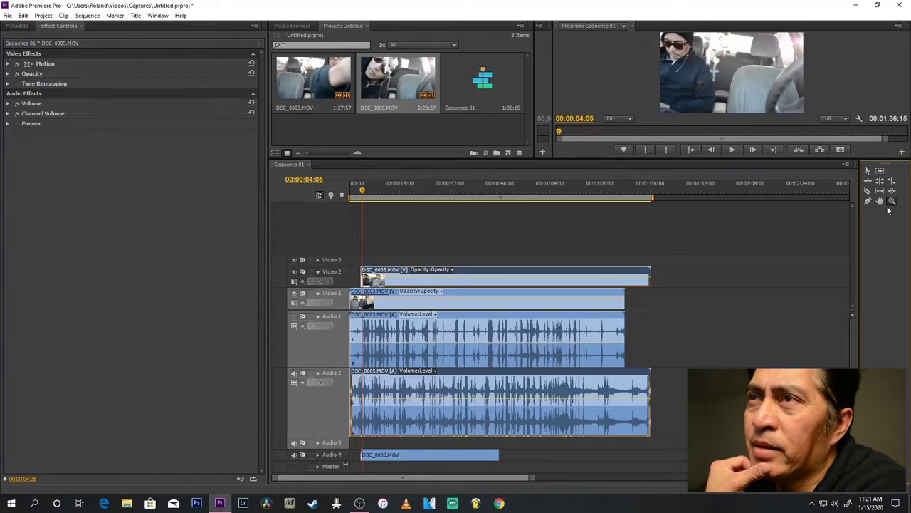
click(354, 383)
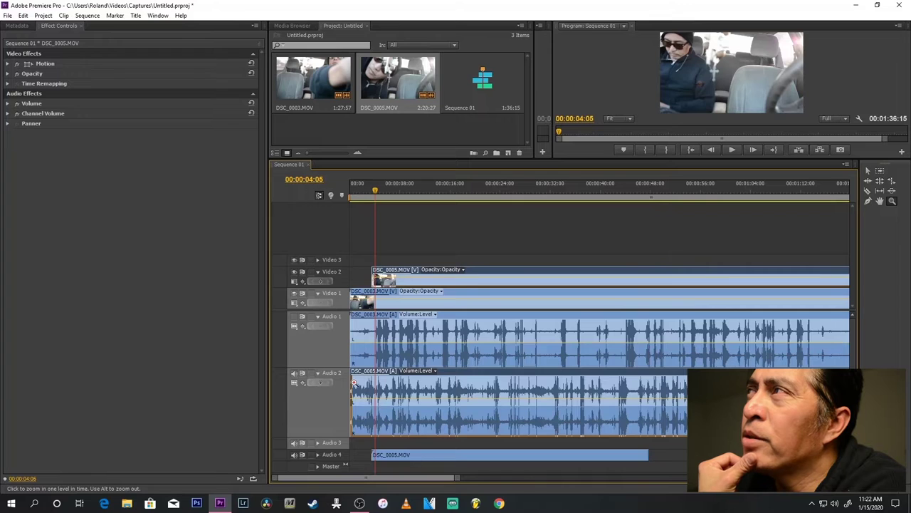
click(365, 382)
click(371, 393)
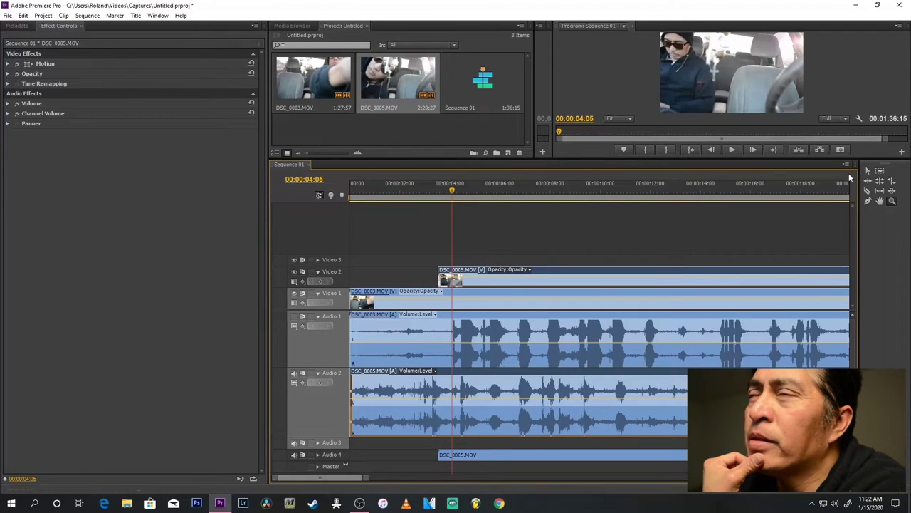
click(869, 172)
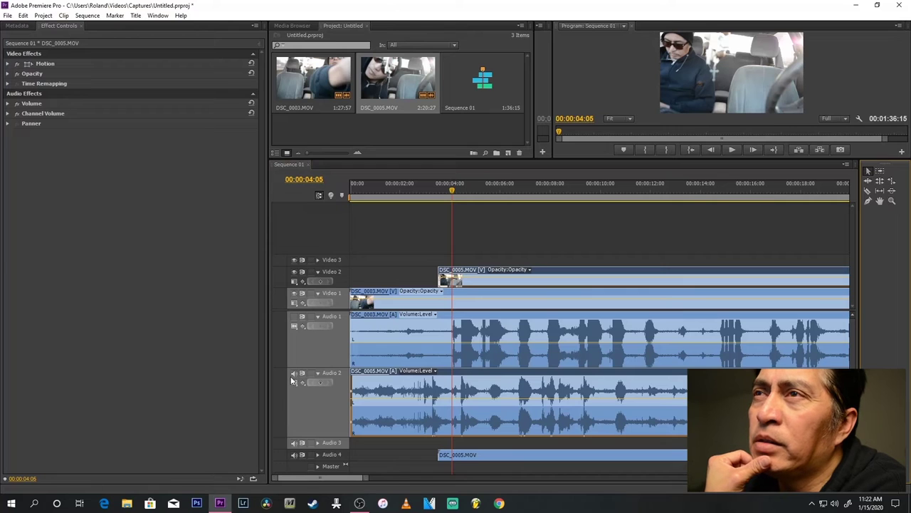
click(435, 190)
- Play the sequence to check the cameras' sync, then stop and return to 00:00:00:00
click(734, 150)
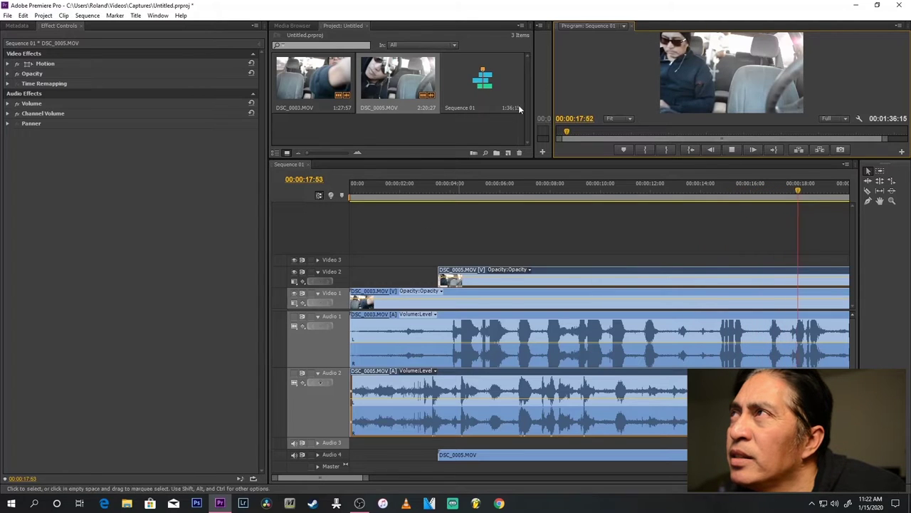
click(733, 149)
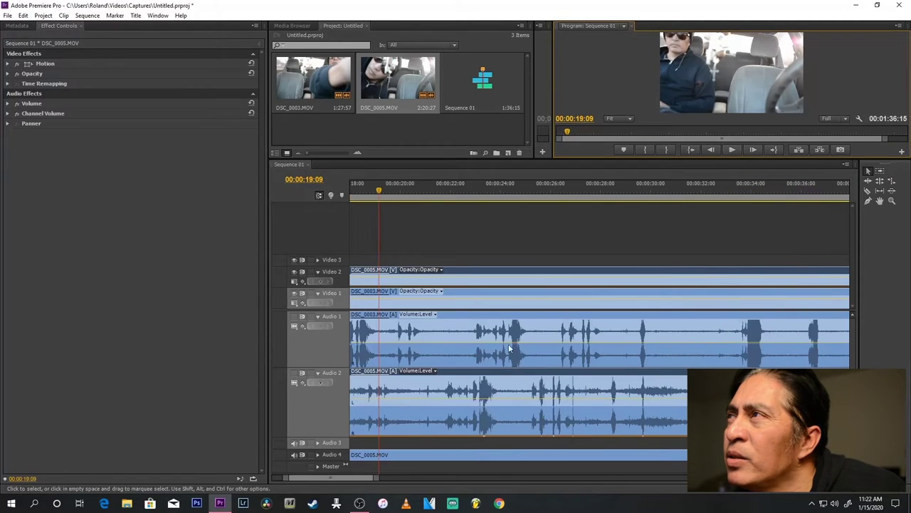
drag(378, 478, 454, 480)
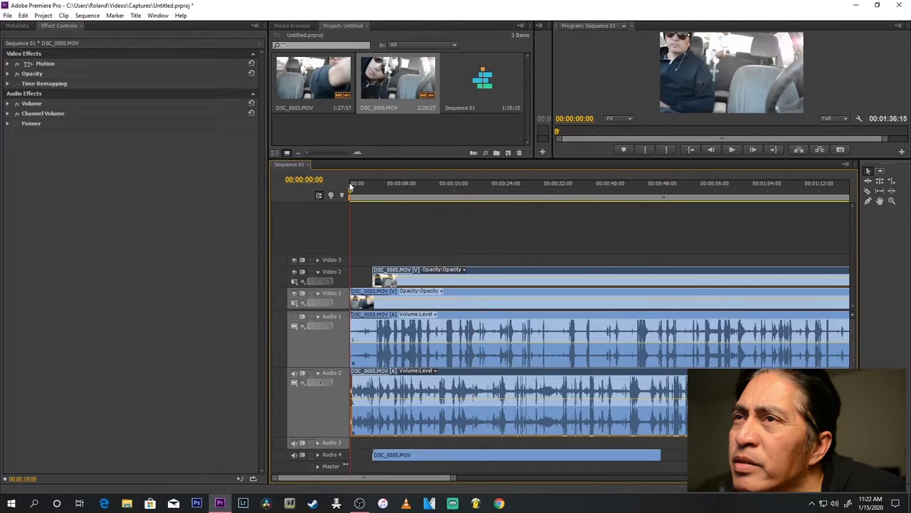
key(Home)
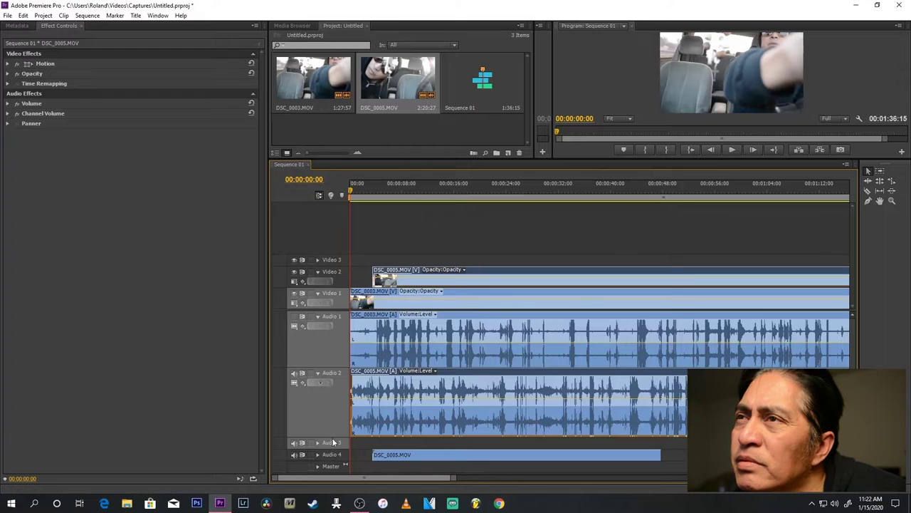
- Mute Audio 4 and Audio 2, playing the opening seconds to hear only Audio 1
click(293, 454)
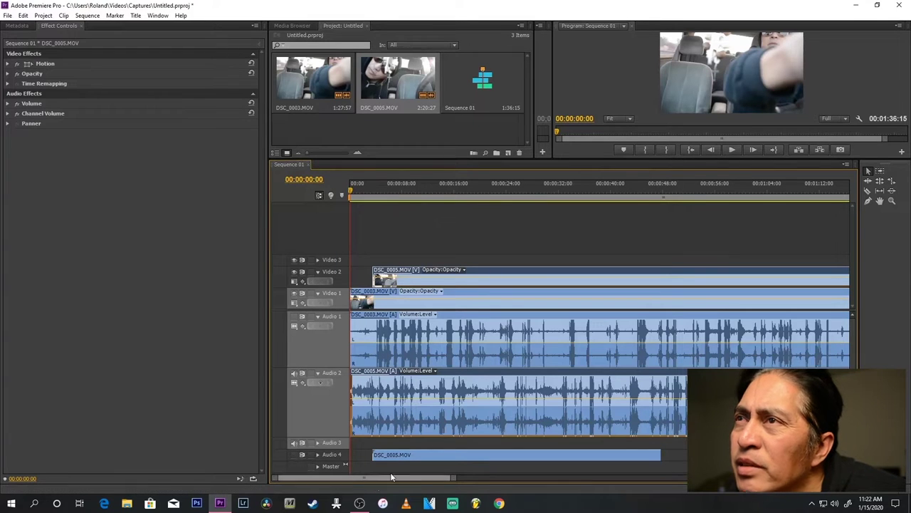
click(731, 151)
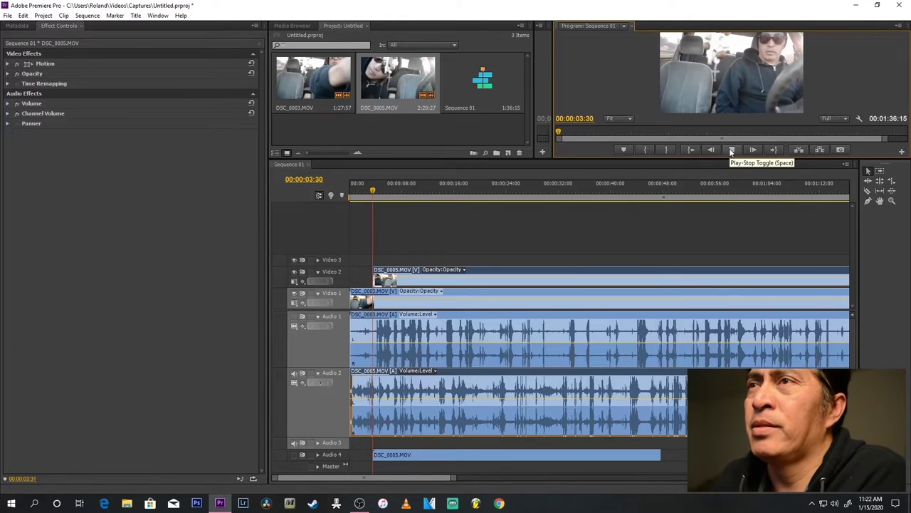
click(730, 151)
click(295, 372)
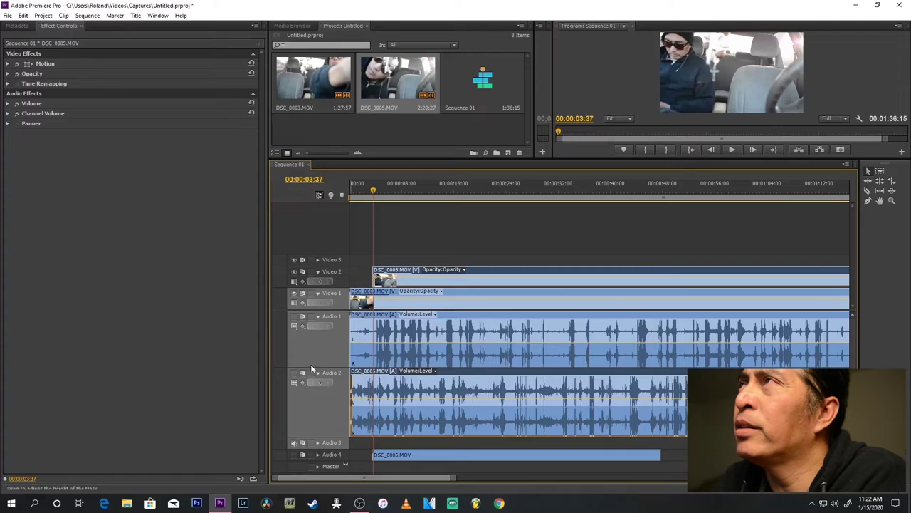
click(731, 151)
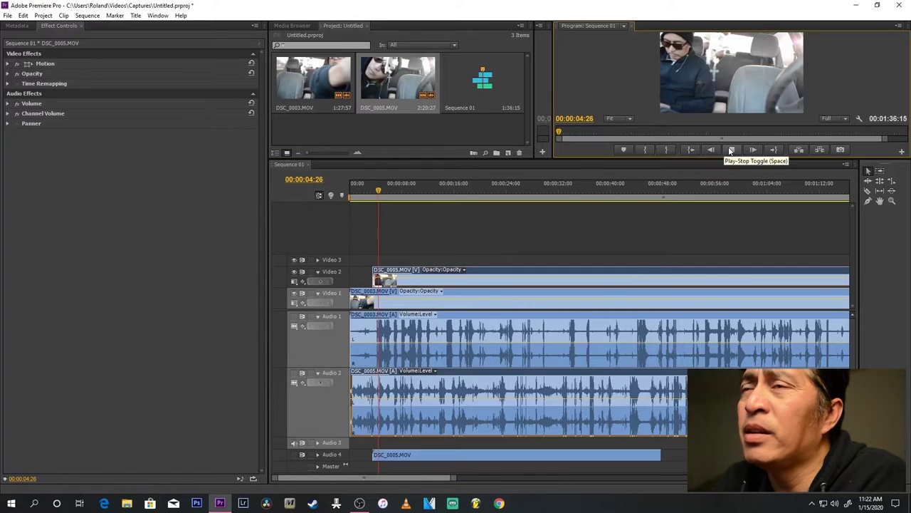
click(730, 151)
- Toggle Audio 1's output and replay from about 3 seconds, stopping at 00:00:04:44
click(292, 320)
click(371, 188)
click(732, 150)
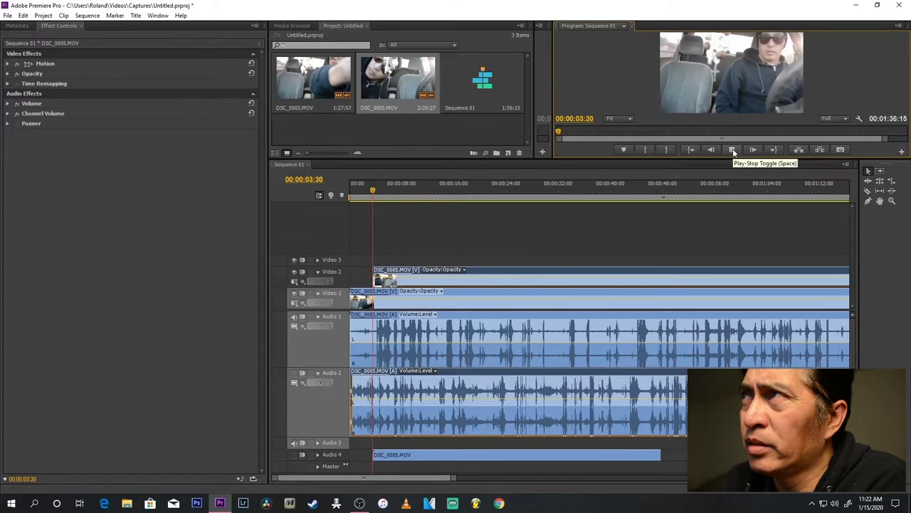
click(732, 150)
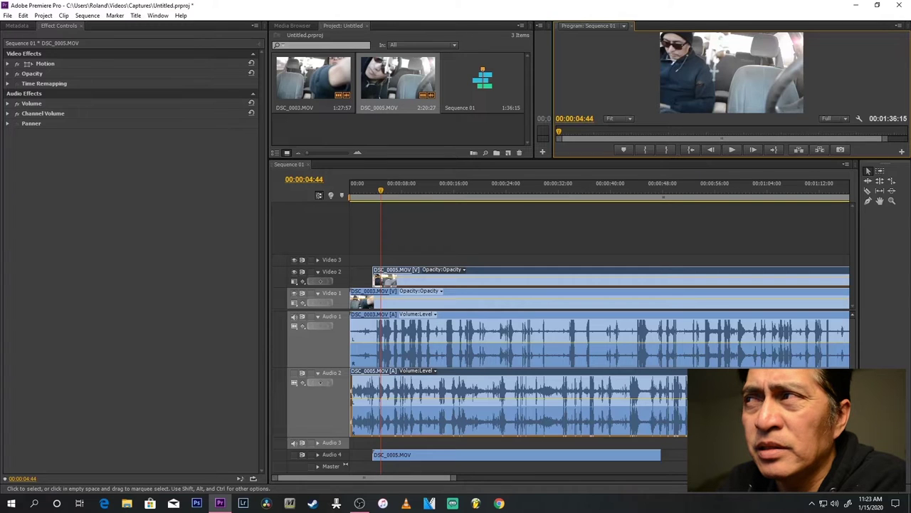
mouse_move(448, 478)
mouse_down()
mouse_move(516, 479)
mouse_move(446, 486)
mouse_up()
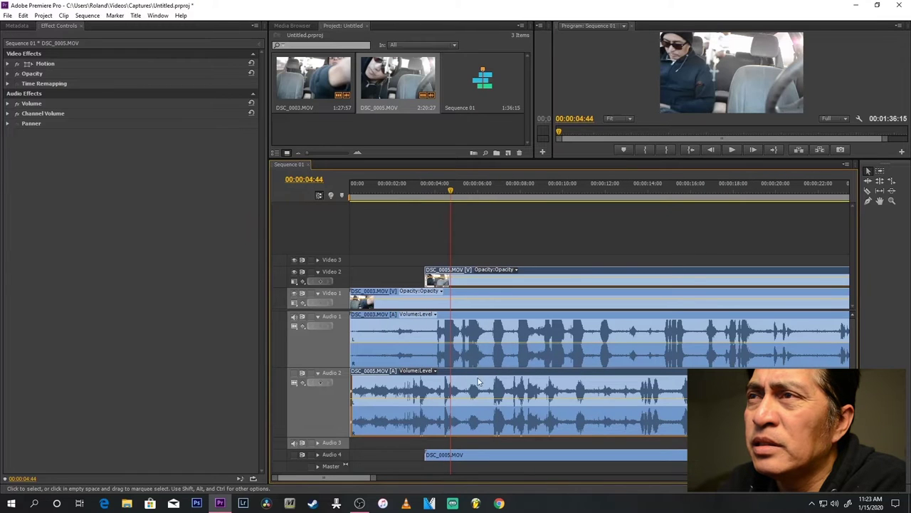
- Slide the DSC_0005 clip later on Video 2/Audio 2, snapping its start to the playhead
drag(468, 373, 488, 378)
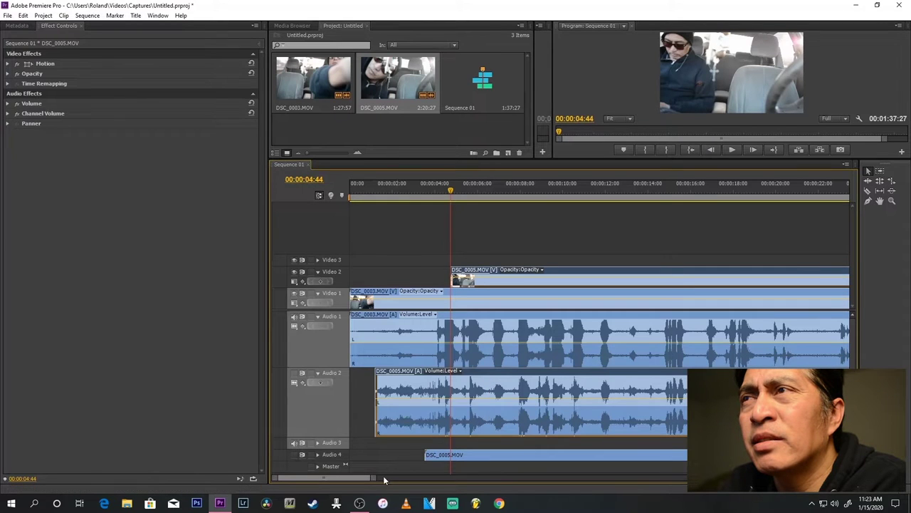
mouse_move(376, 479)
mouse_down()
mouse_move(388, 479)
mouse_move(365, 479)
mouse_up()
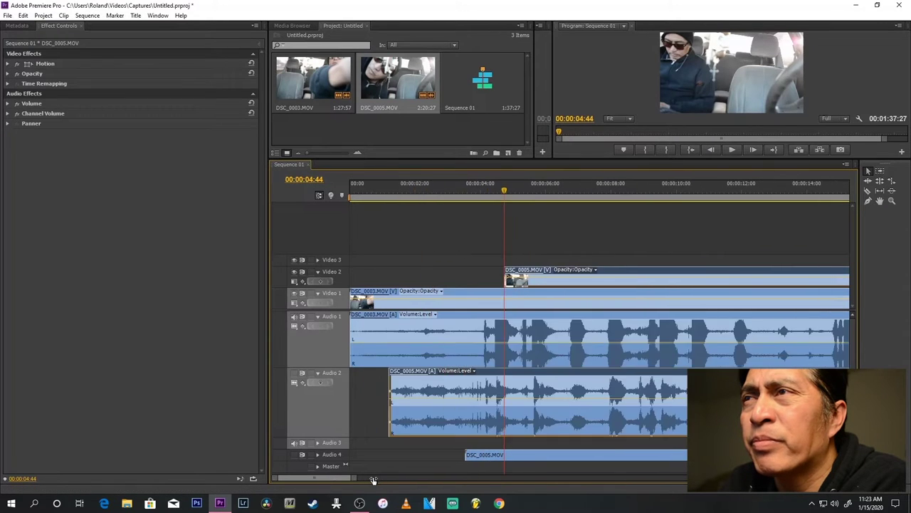
drag(366, 479, 363, 479)
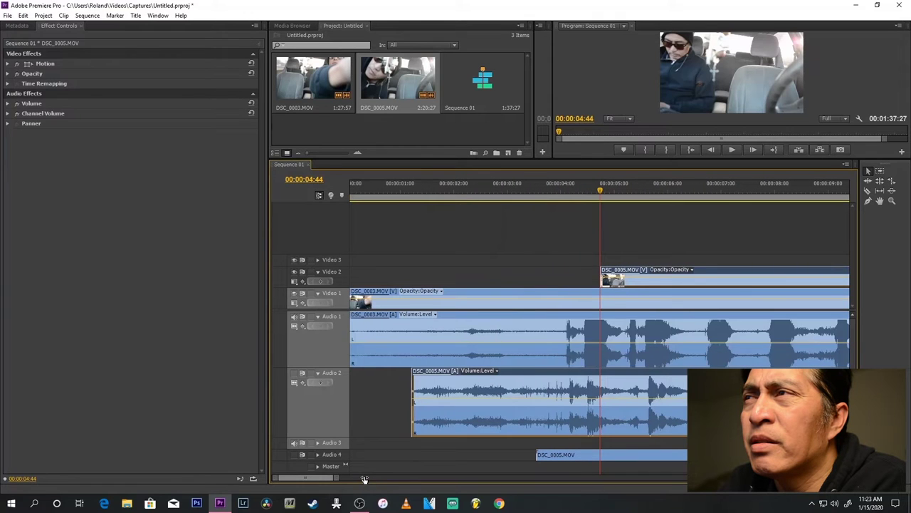
drag(614, 374, 608, 374)
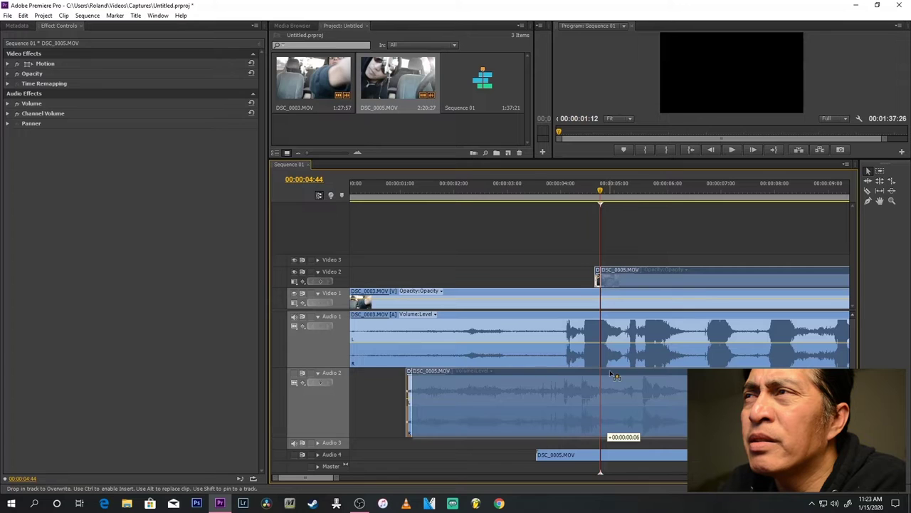
drag(608, 375, 611, 374)
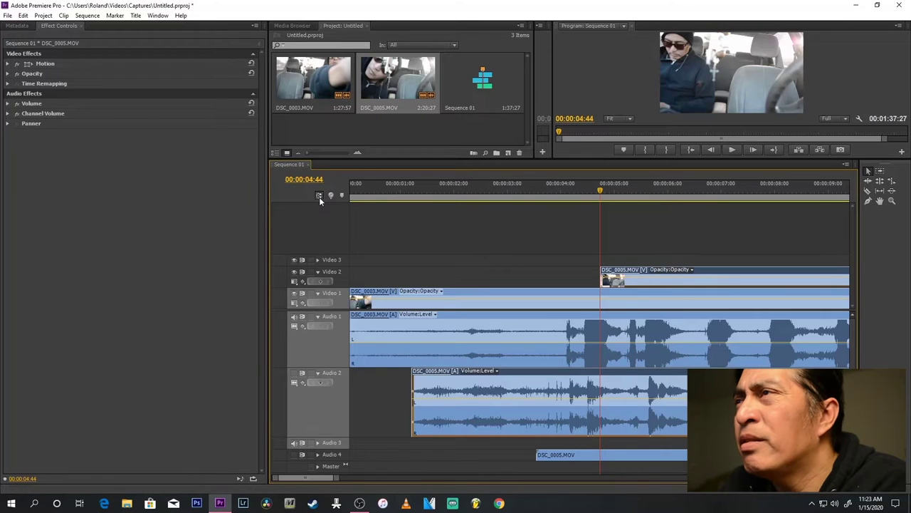
- Nudge DSC_0005 slightly earlier again and shorten the Audio 2 track
drag(647, 378, 644, 375)
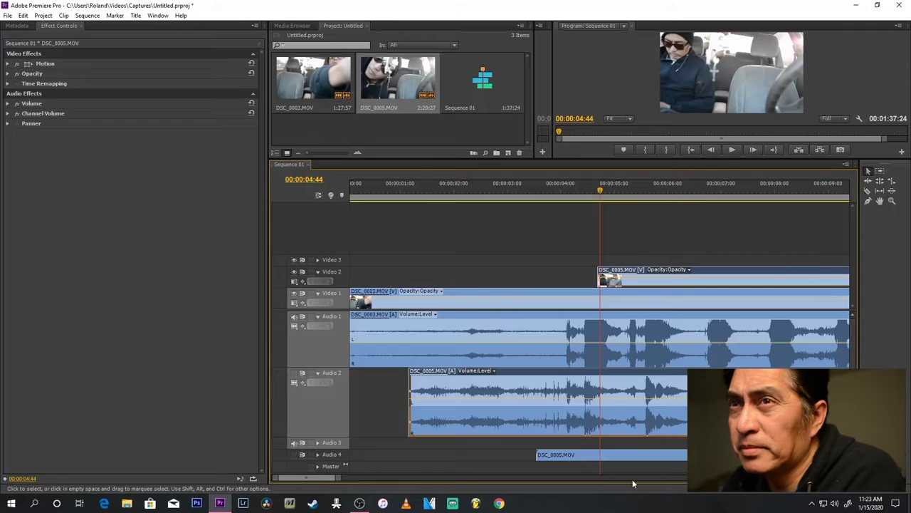
drag(340, 479, 497, 481)
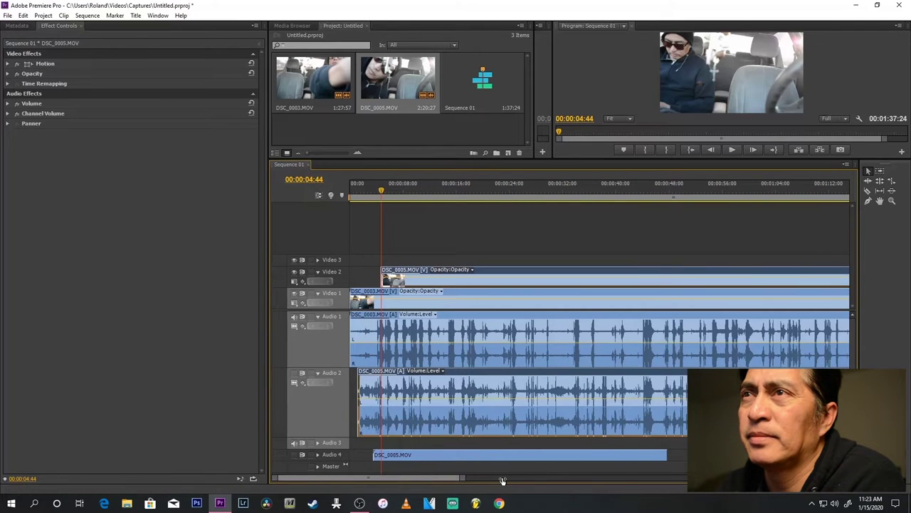
drag(329, 436, 326, 406)
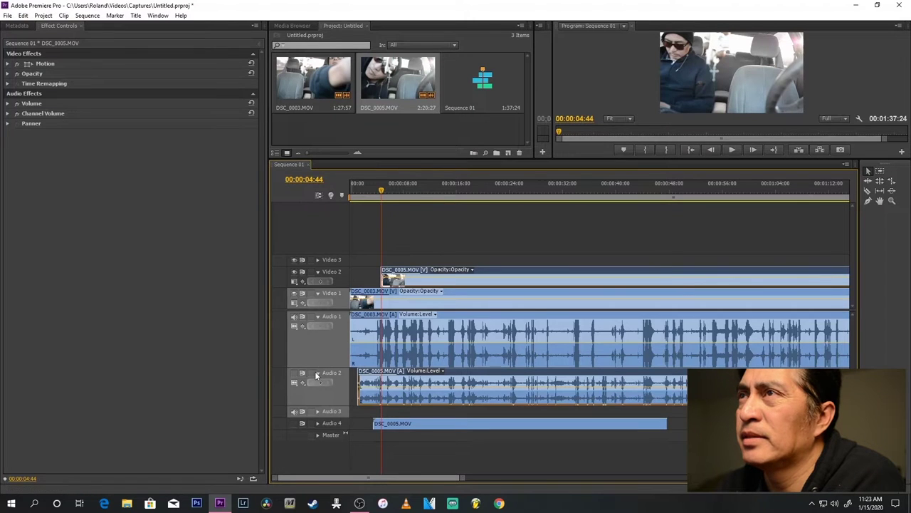
- Shrink the Audio 1 track, trim DSC_0003's head, and shift the top DSC_0005 clip earlier
drag(319, 365, 319, 351)
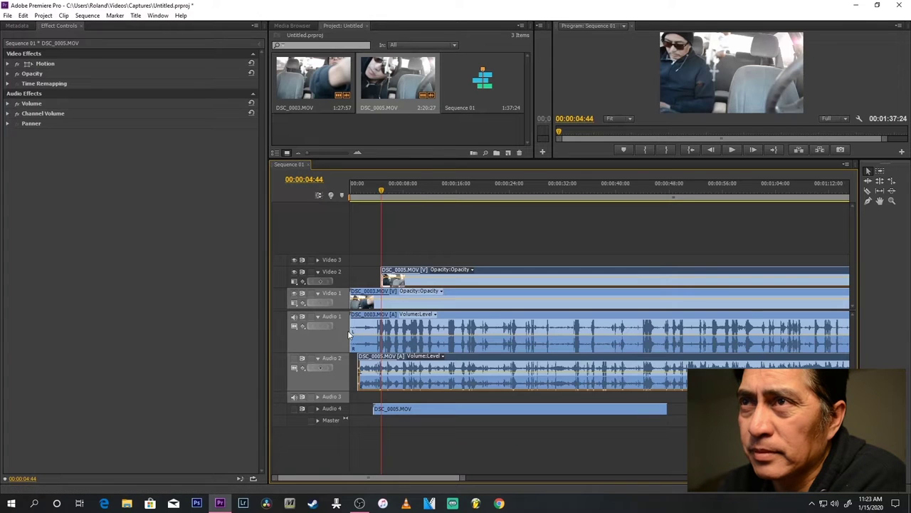
drag(349, 333, 357, 329)
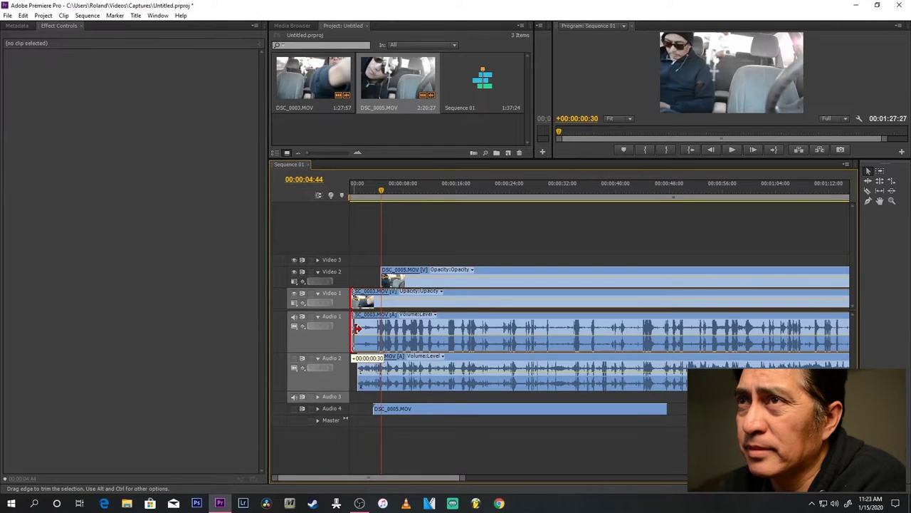
drag(360, 330, 359, 330)
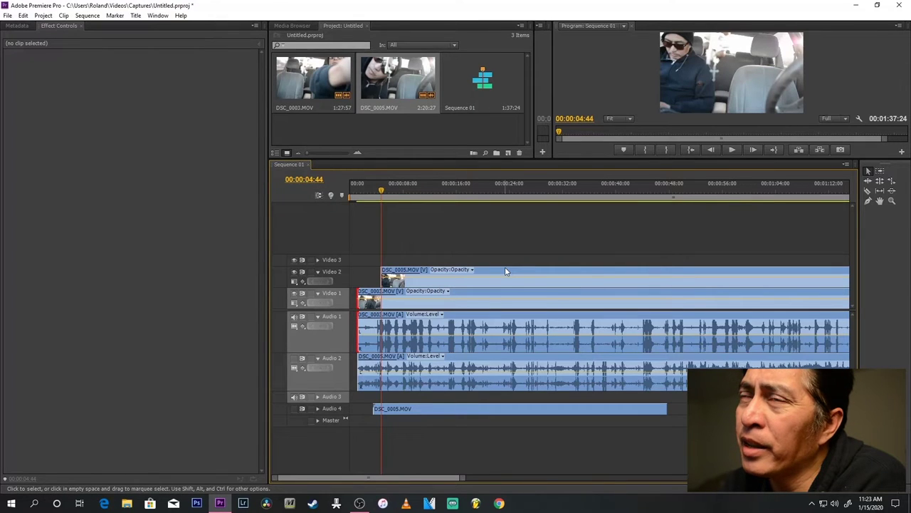
drag(506, 271, 500, 273)
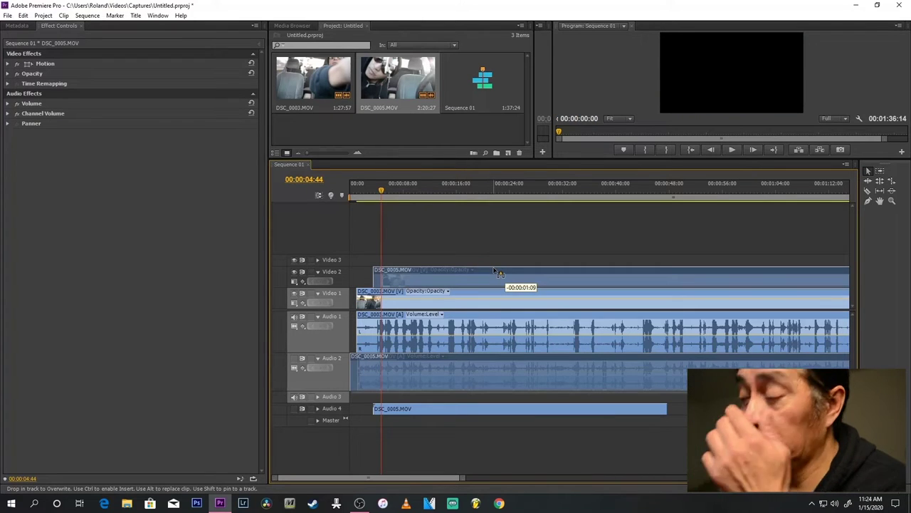
drag(500, 274, 495, 272)
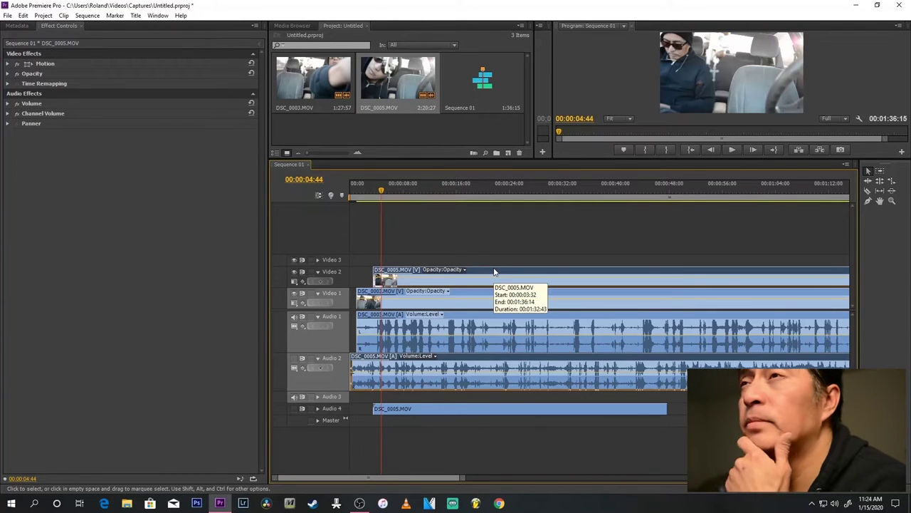
- Check the Audio 2 clip's audio properties, then undo both DSC_0005 clip moves
click(427, 356)
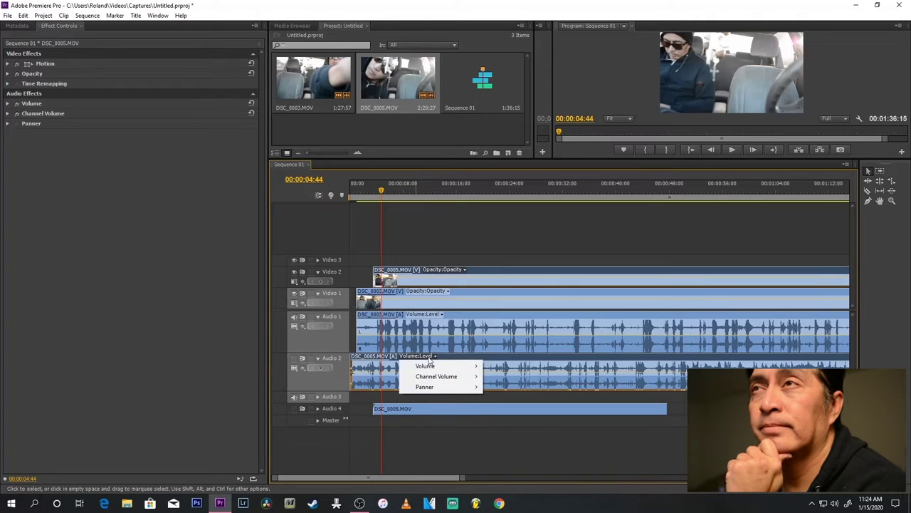
click(502, 383)
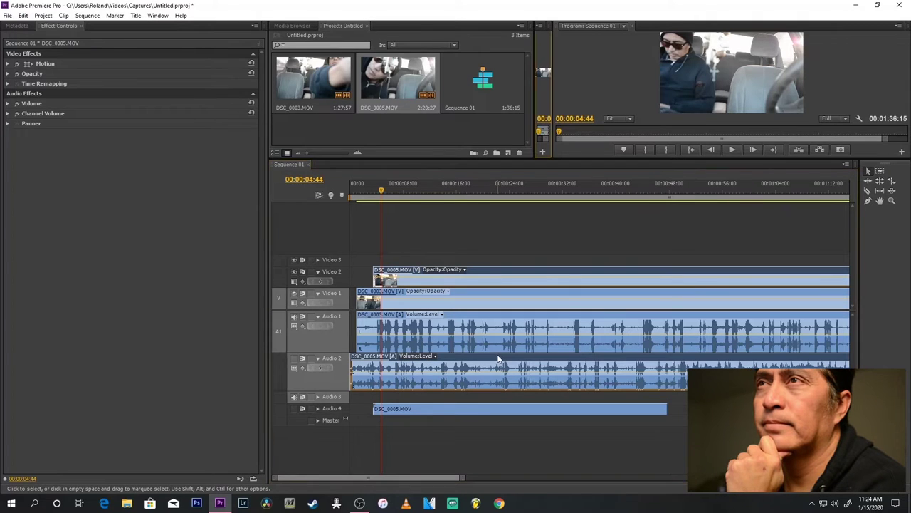
click(30, 18)
click(27, 25)
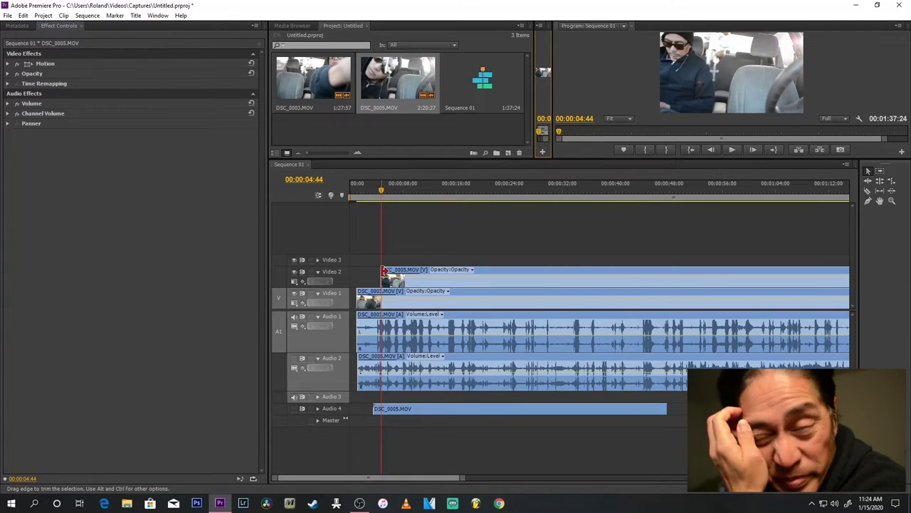
- Trim the heads of the DSC_0005 and DSC_0003 video and audio clips to the playhead
drag(385, 272, 383, 271)
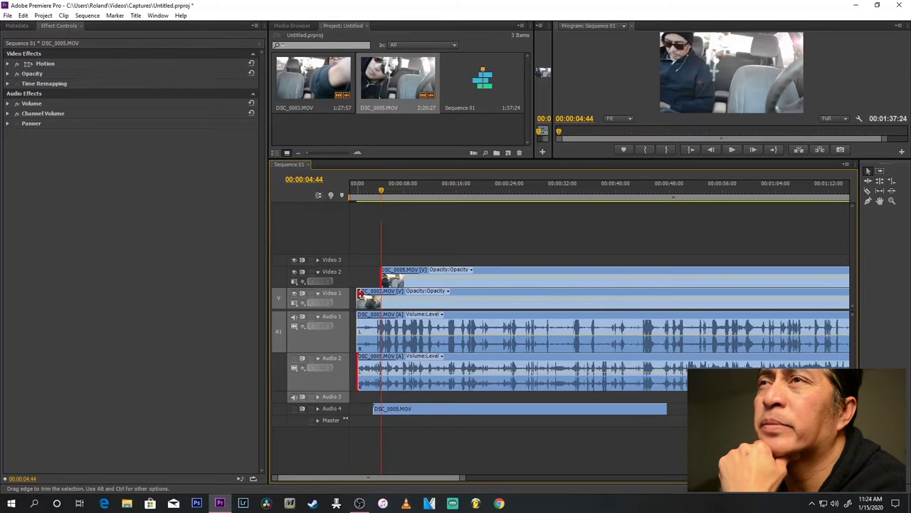
drag(360, 295, 382, 303)
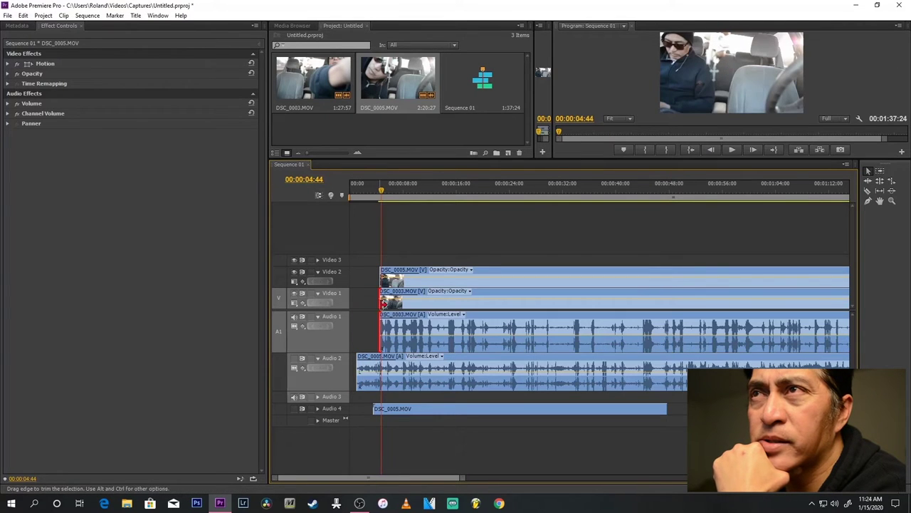
drag(358, 365, 381, 359)
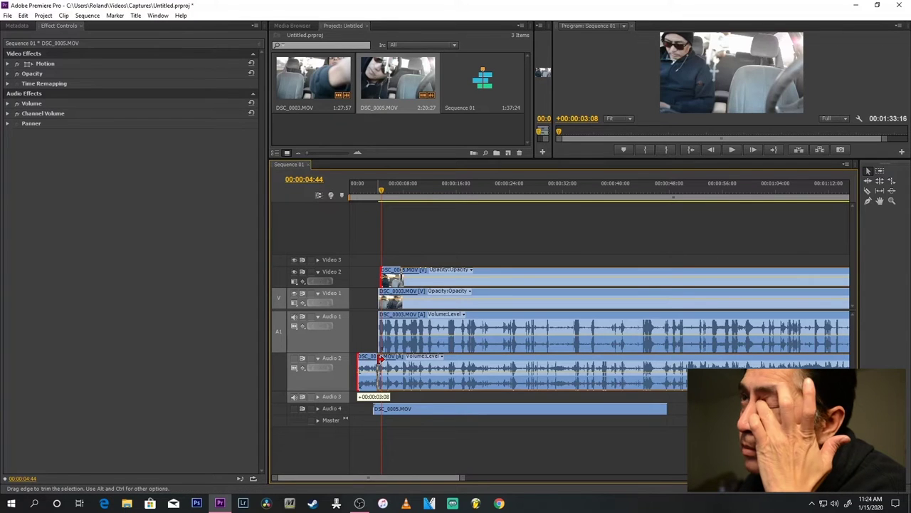
drag(381, 359, 380, 360)
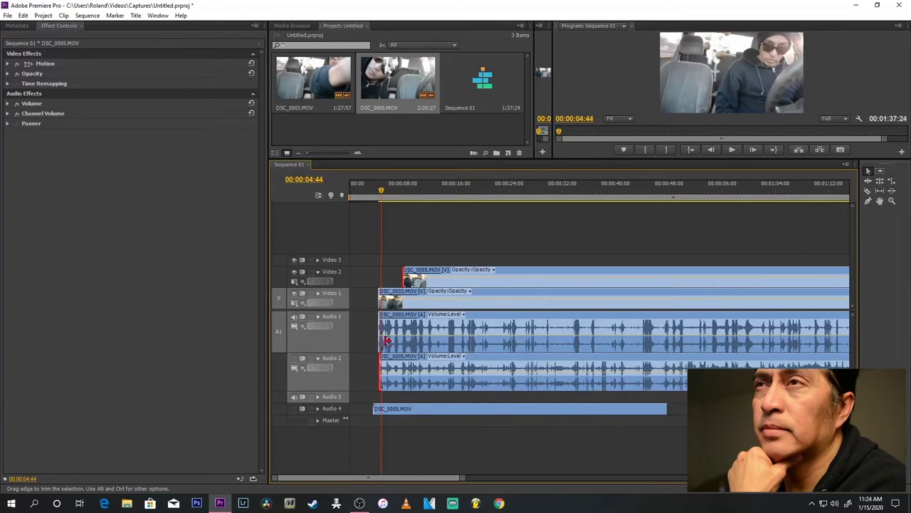
- Shift DSC_0005, DSC_0003 and the Audio 4 clip earlier so the synced audio starts at 00:00:00
click(427, 271)
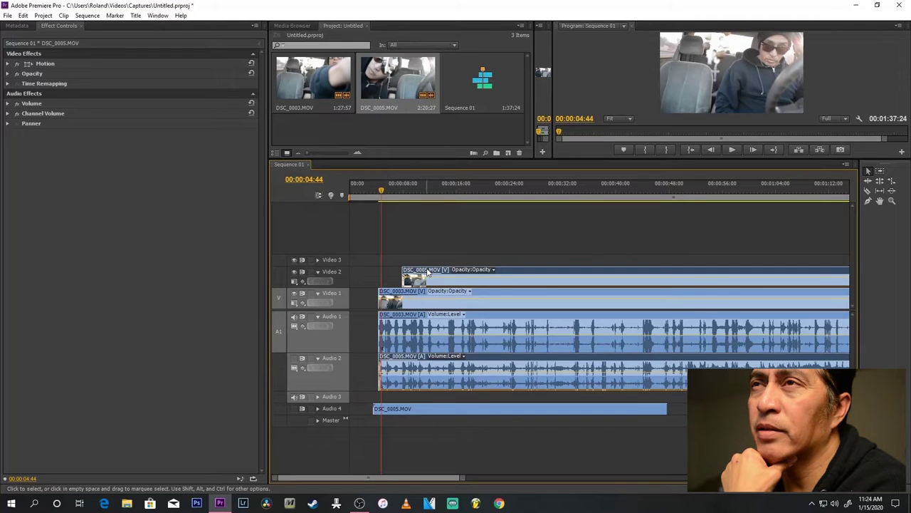
drag(427, 271, 399, 272)
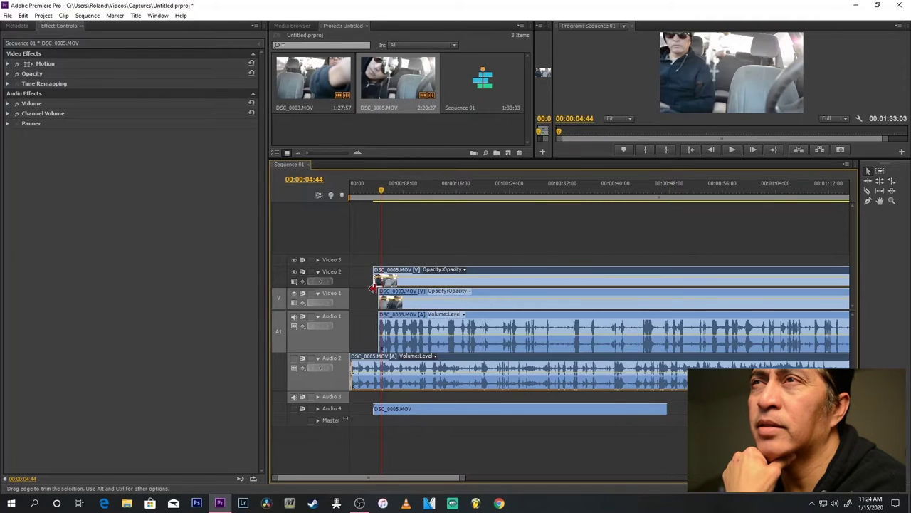
drag(399, 295, 371, 295)
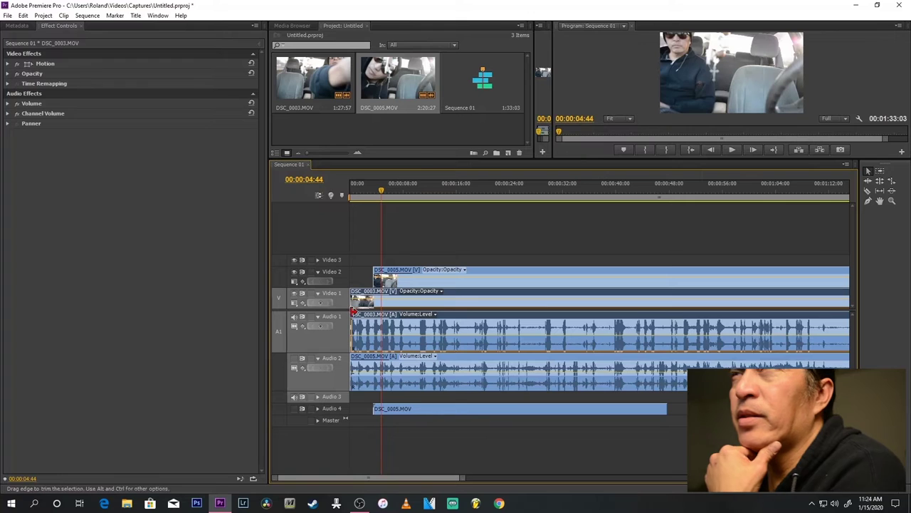
click(420, 410)
drag(421, 410, 394, 407)
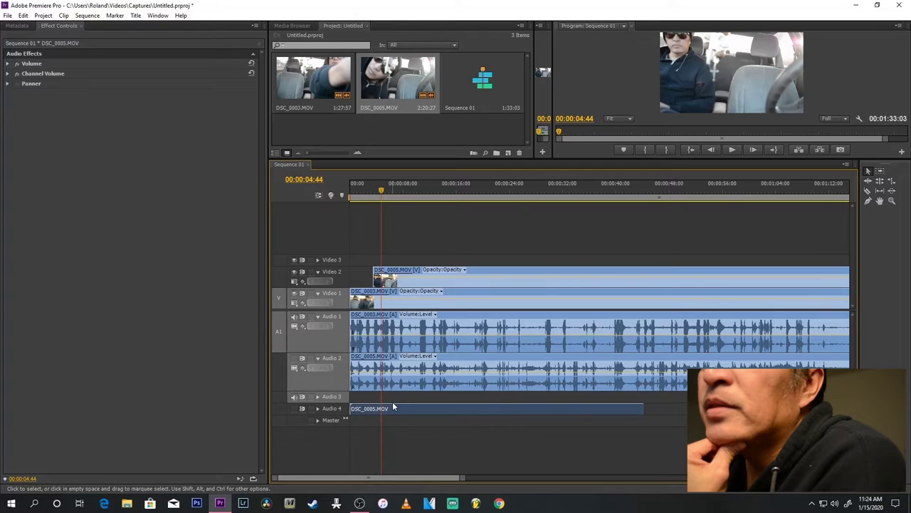
drag(376, 275, 371, 274)
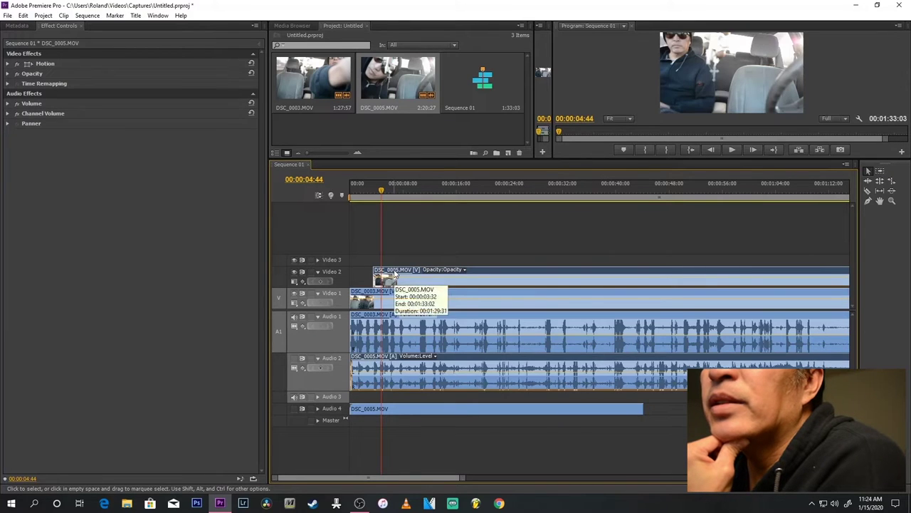
click(358, 190)
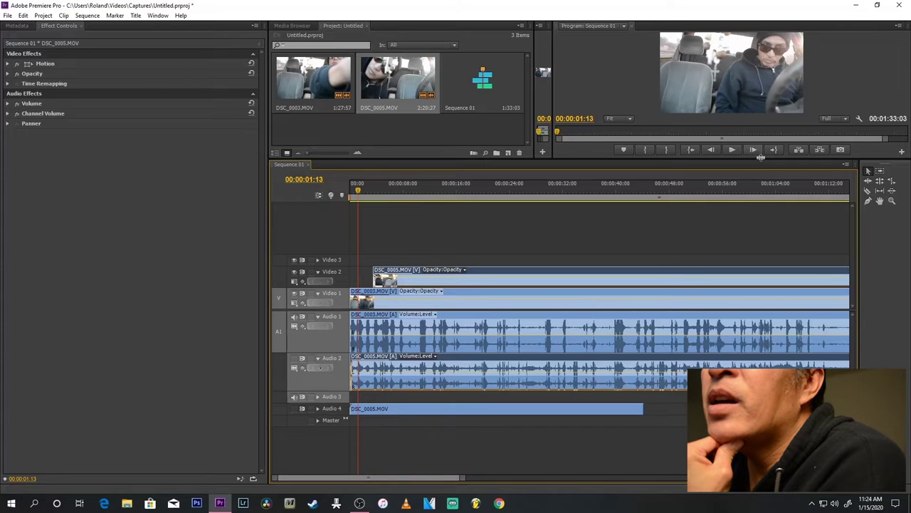
- Play back the synced clips, then extend the top DSC_0005 clip back to 00:00:00
click(732, 150)
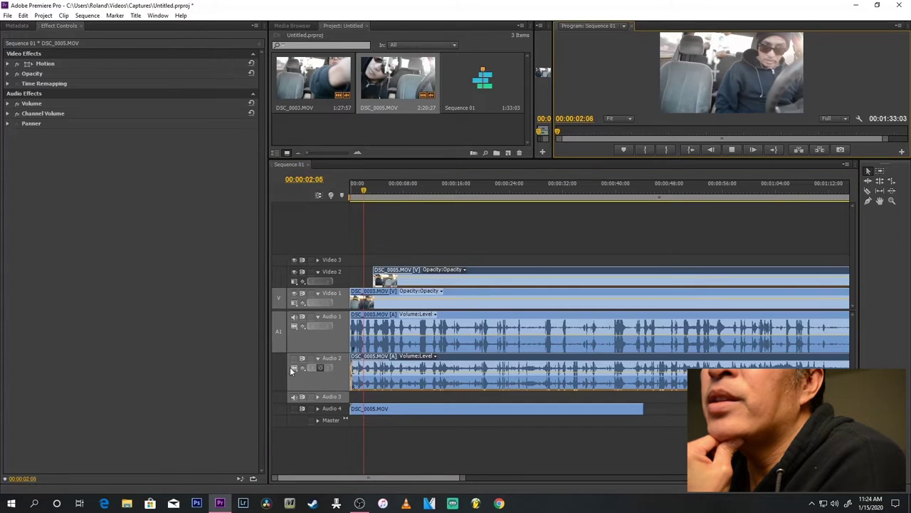
click(295, 320)
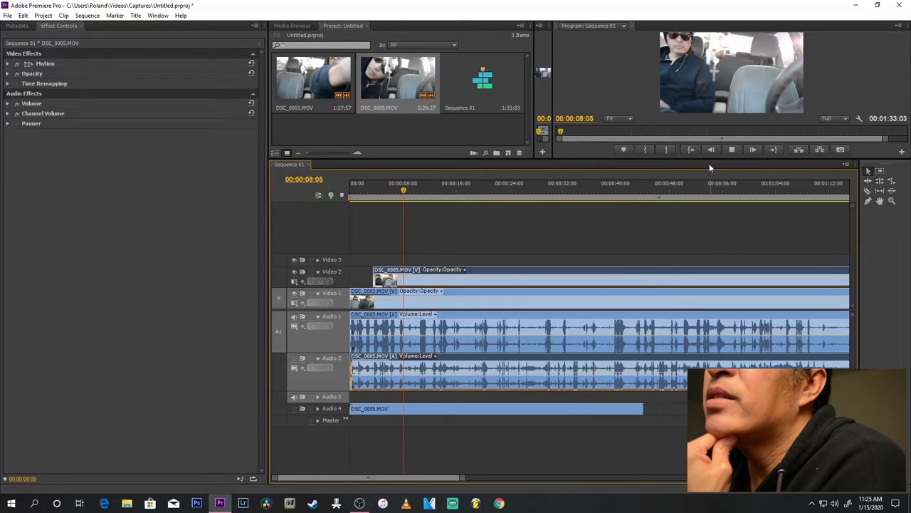
click(731, 148)
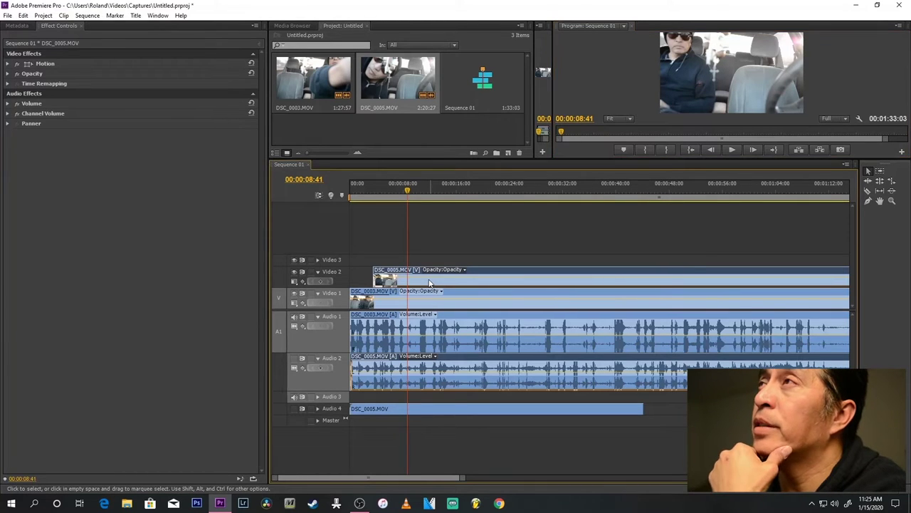
drag(368, 280, 350, 280)
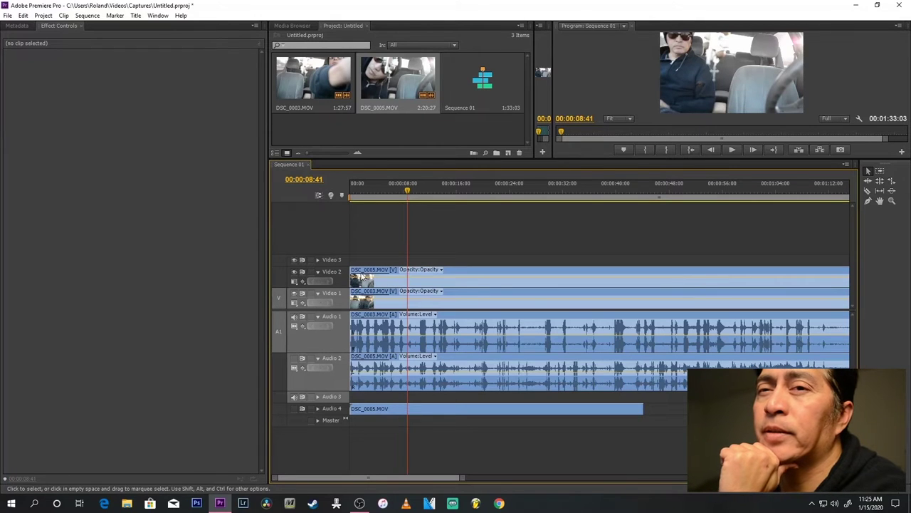
click(391, 299)
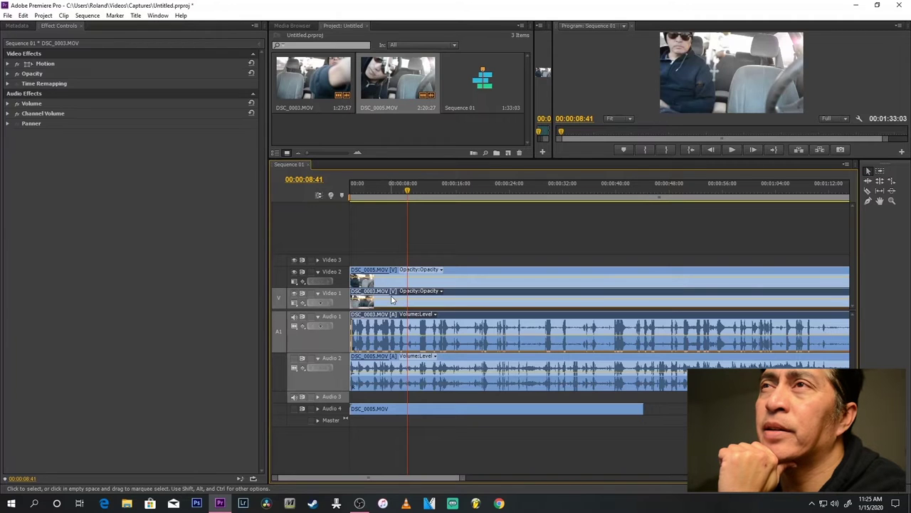
- Search the effects browser for 'eight' and drag Eight-Point Garbage Matte onto the timeline clips
click(150, 16)
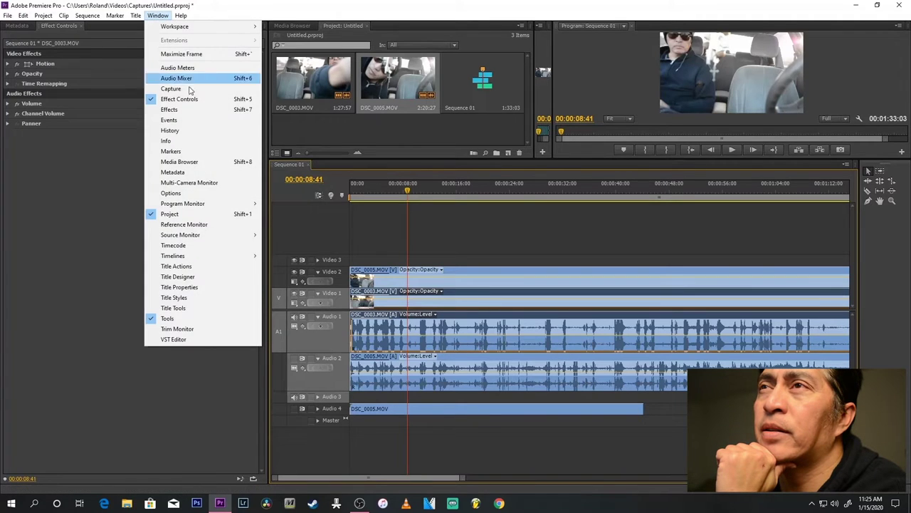
click(214, 112)
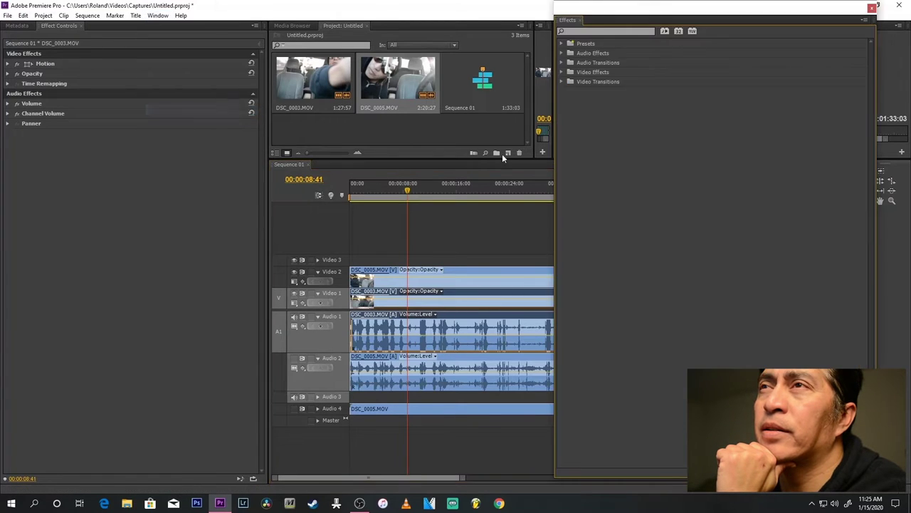
click(596, 32)
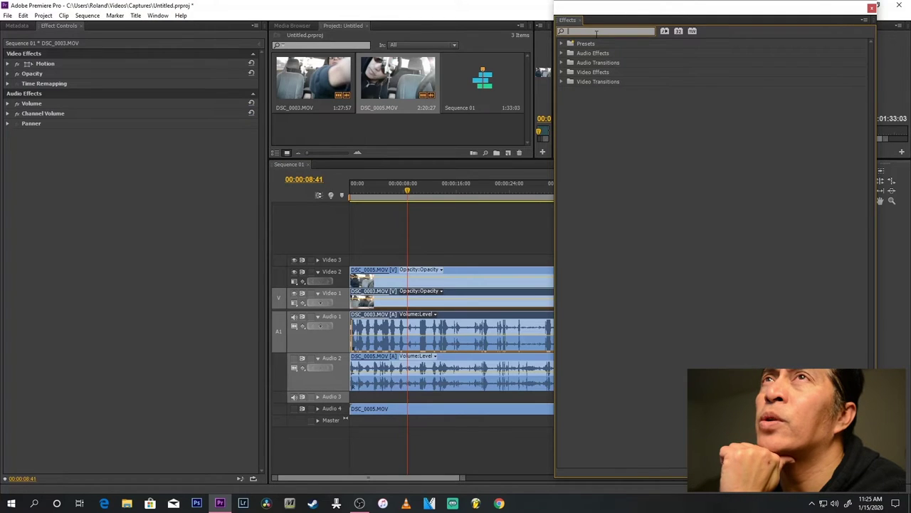
text(eight)
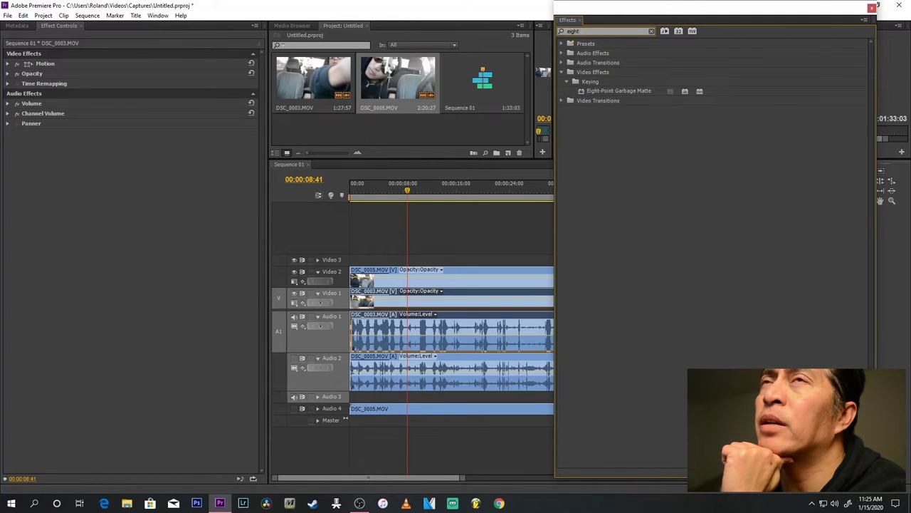
drag(643, 88, 549, 161)
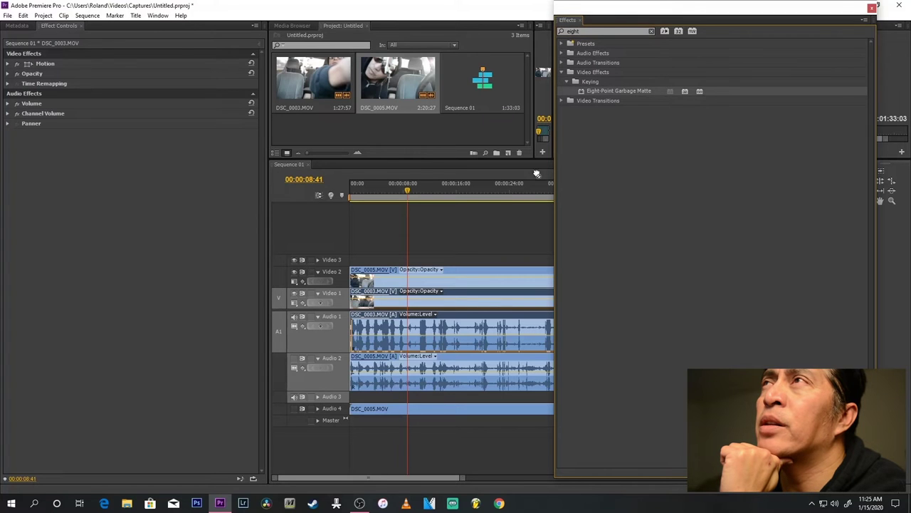
drag(431, 267, 388, 299)
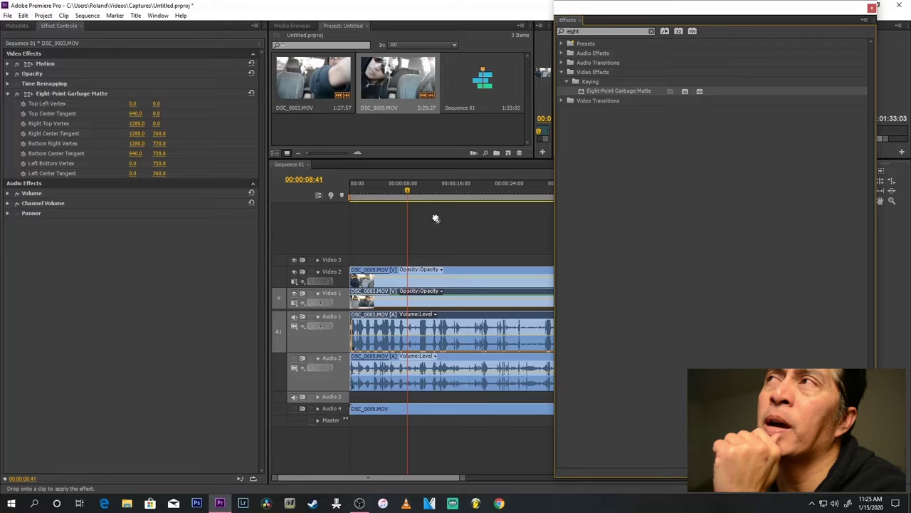
drag(600, 91, 383, 280)
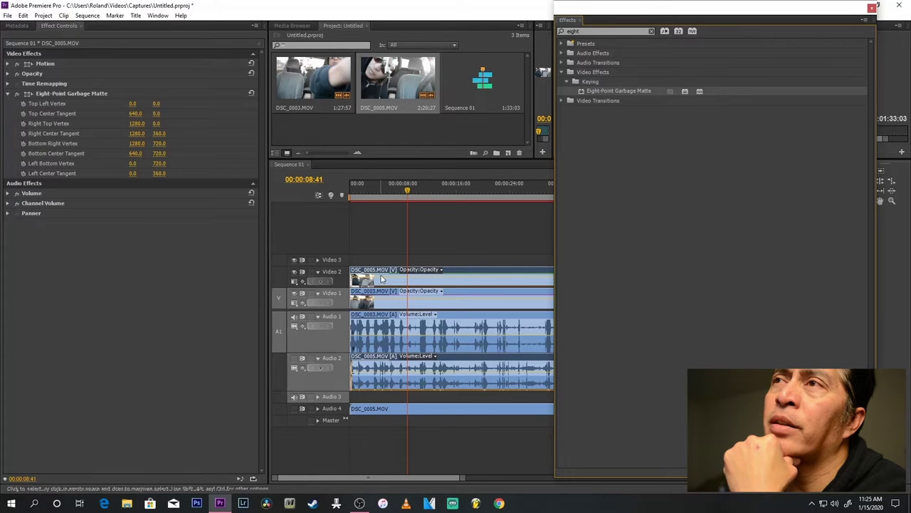
- Close the effects browser, select DSC_0003 and enlarge the sequence preview area
click(873, 7)
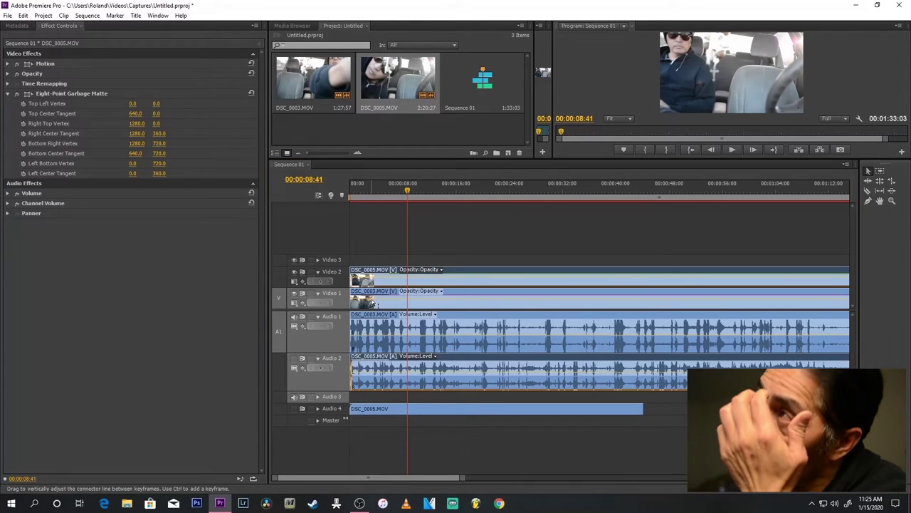
click(541, 298)
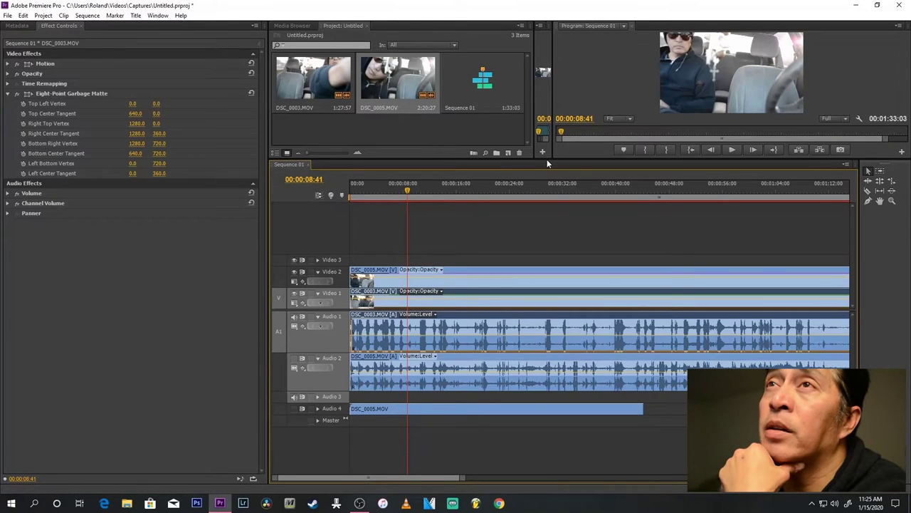
drag(546, 157, 546, 299)
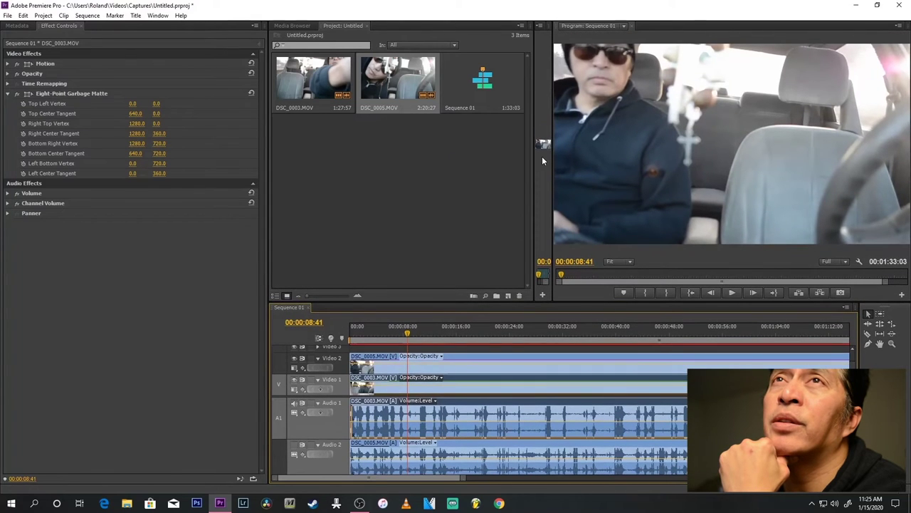
- Reveal the source preview and test-drag the DSC_0003 matte's right corners inward
drag(533, 165, 353, 171)
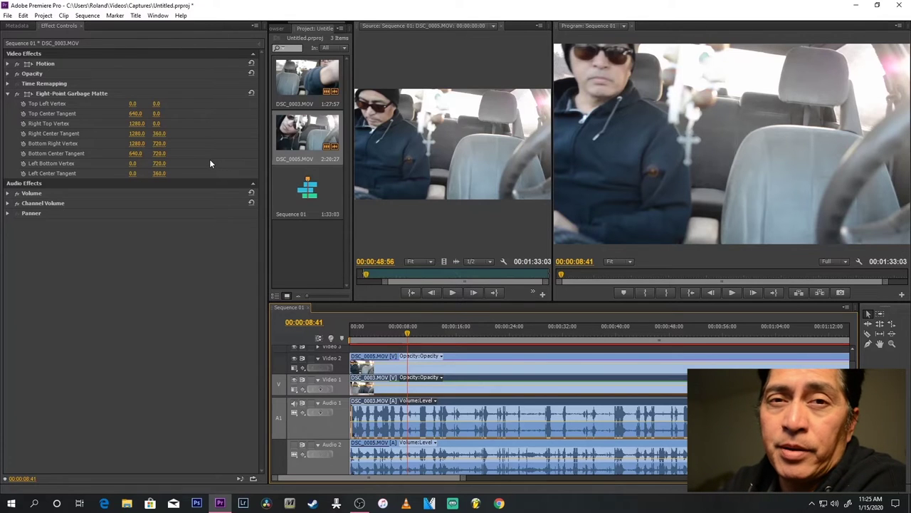
click(71, 93)
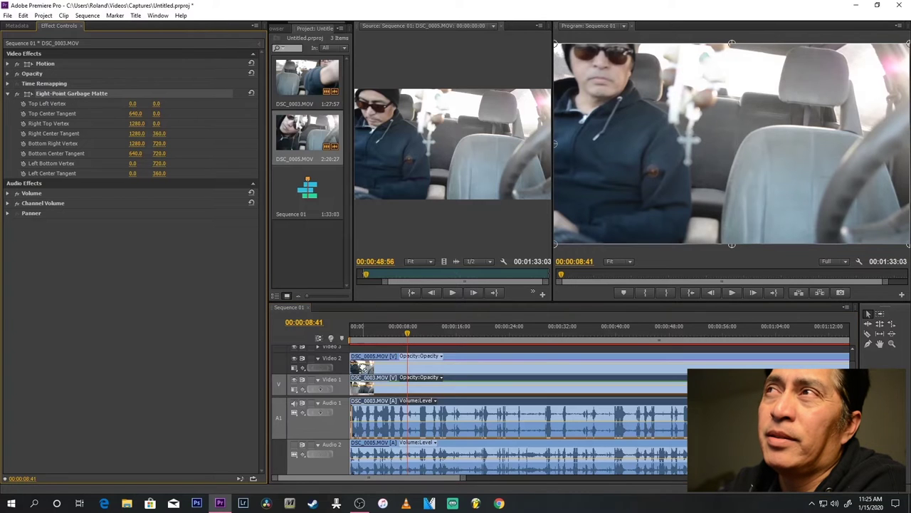
click(419, 372)
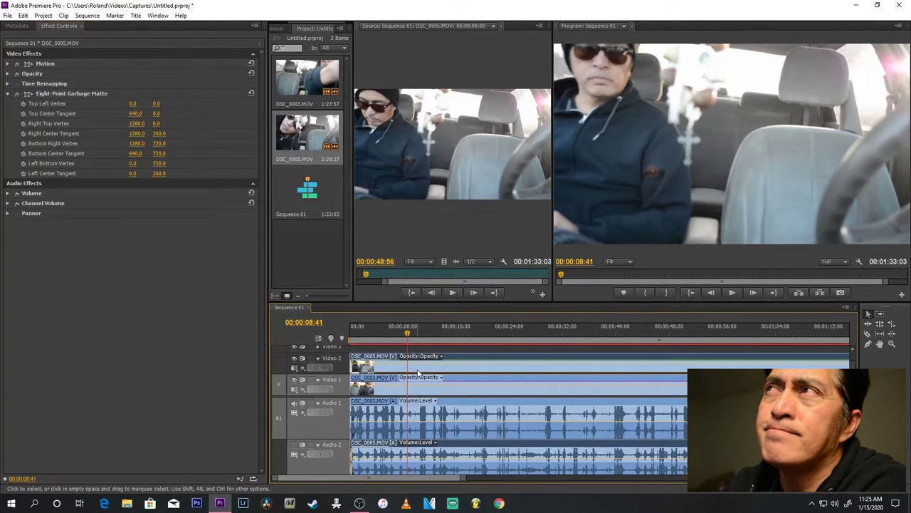
click(463, 383)
click(84, 95)
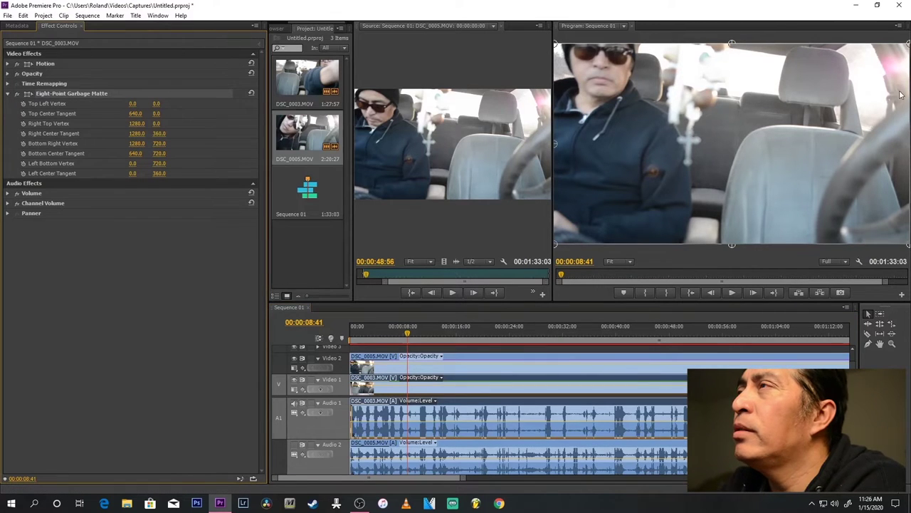
mouse_move(908, 243)
mouse_down()
mouse_move(768, 210)
mouse_move(735, 152)
mouse_up()
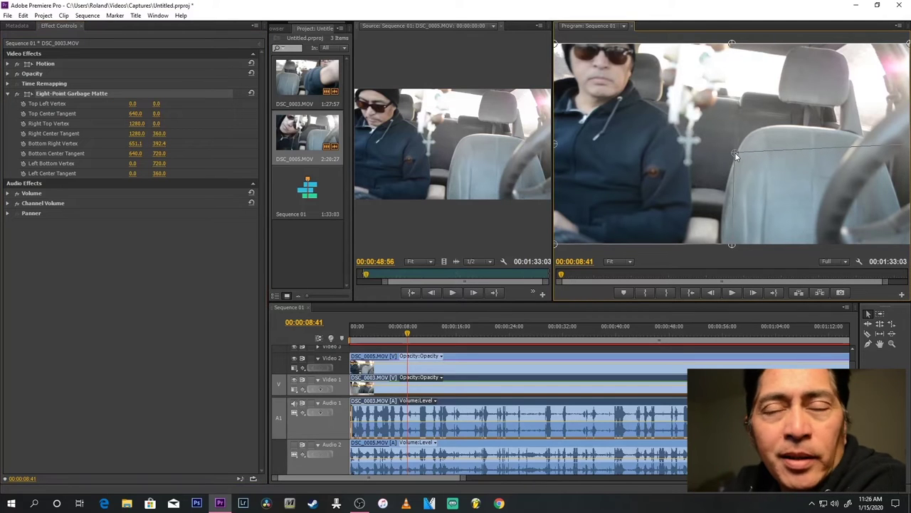
mouse_move(908, 45)
mouse_down()
mouse_move(779, 64)
mouse_move(730, 127)
mouse_up()
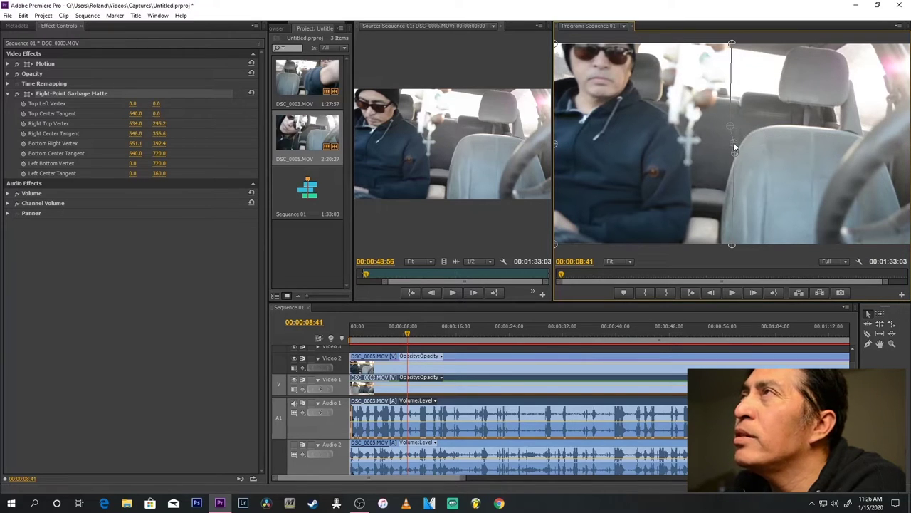
- Undo the trial matte changes and move DSC_0003 up onto Video 2
key(ctrl+z)
key(ctrl+z)
key(ctrl+z)
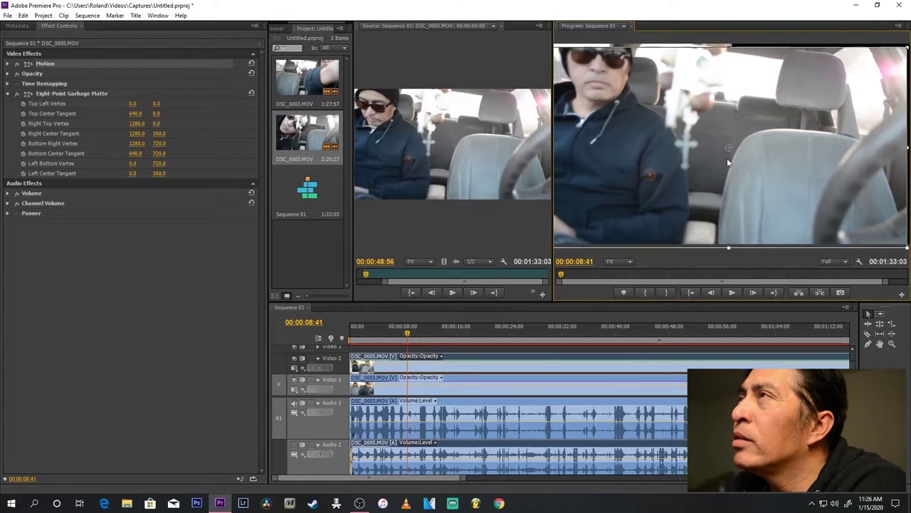
click(23, 15)
click(62, 28)
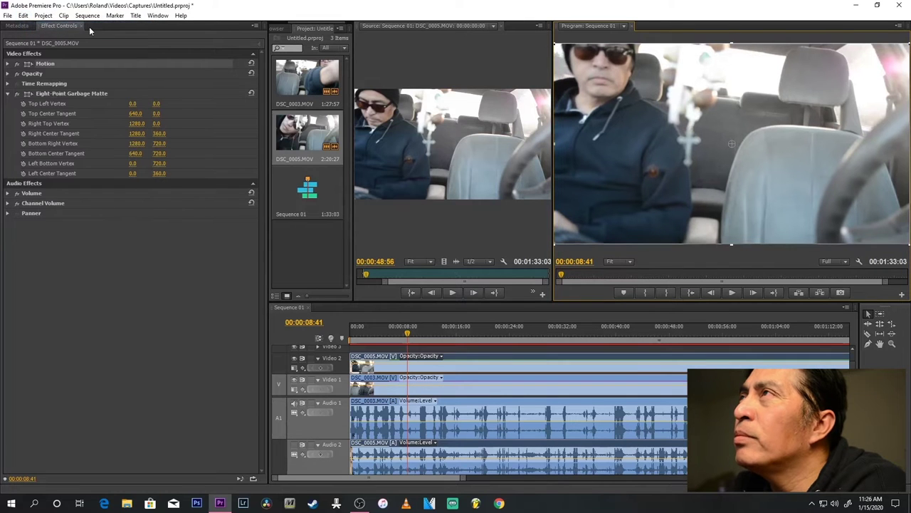
mouse_move(438, 383)
mouse_down()
mouse_move(465, 359)
mouse_move(457, 345)
mouse_up()
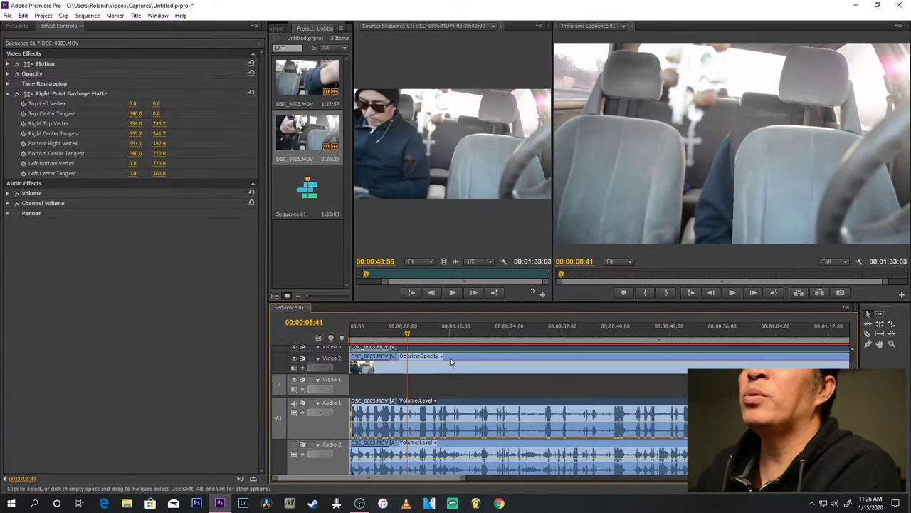
- Move DSC_0005 down to Video 1 and show its garbage matte handles
mouse_move(451, 361)
mouse_down()
mouse_move(452, 380)
mouse_move(451, 367)
mouse_up()
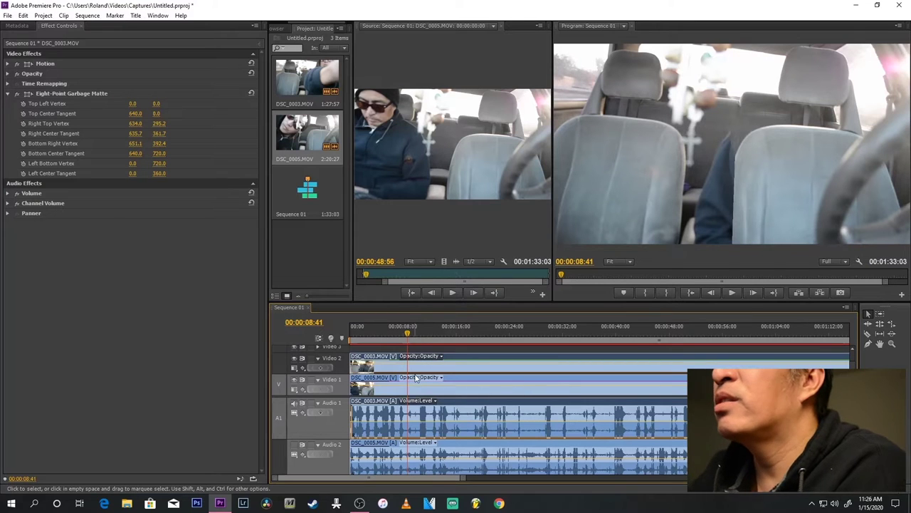
click(415, 388)
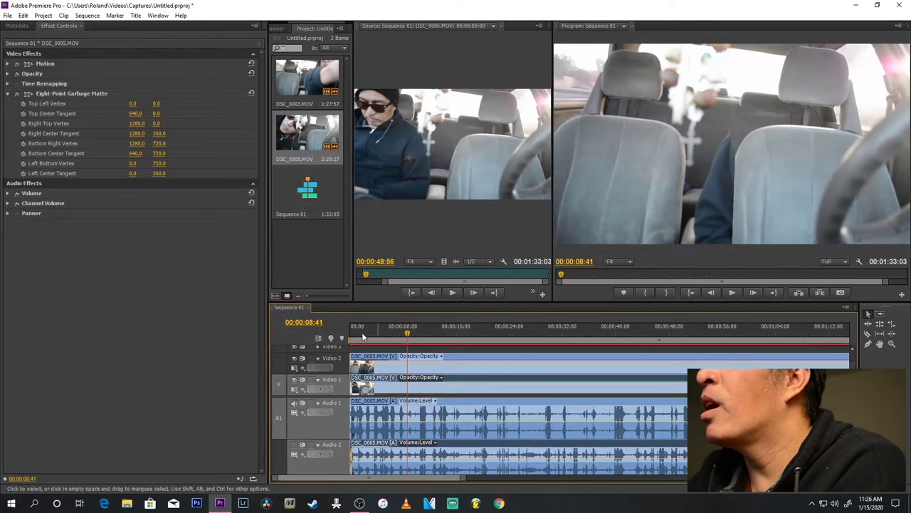
click(61, 95)
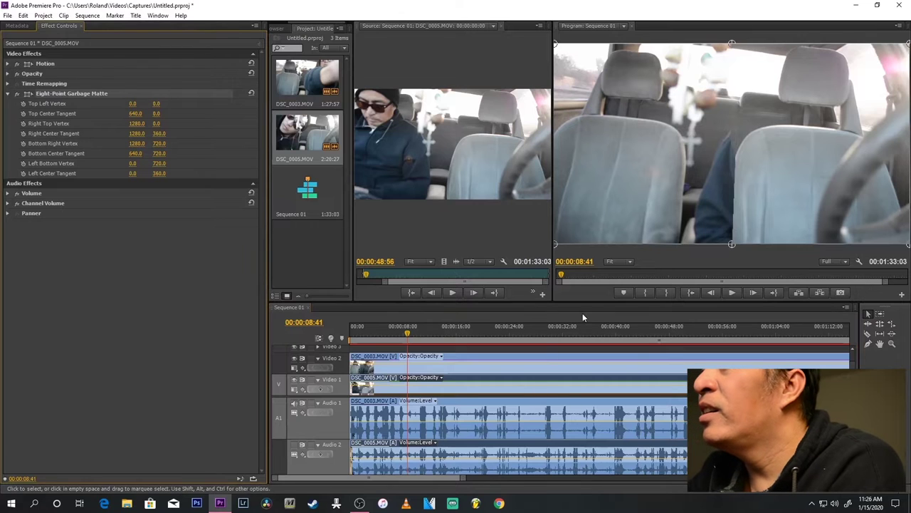
- Select DSC_0003 on Video 2 and drag its matte's bottom-right points to the frame's right edge
click(457, 364)
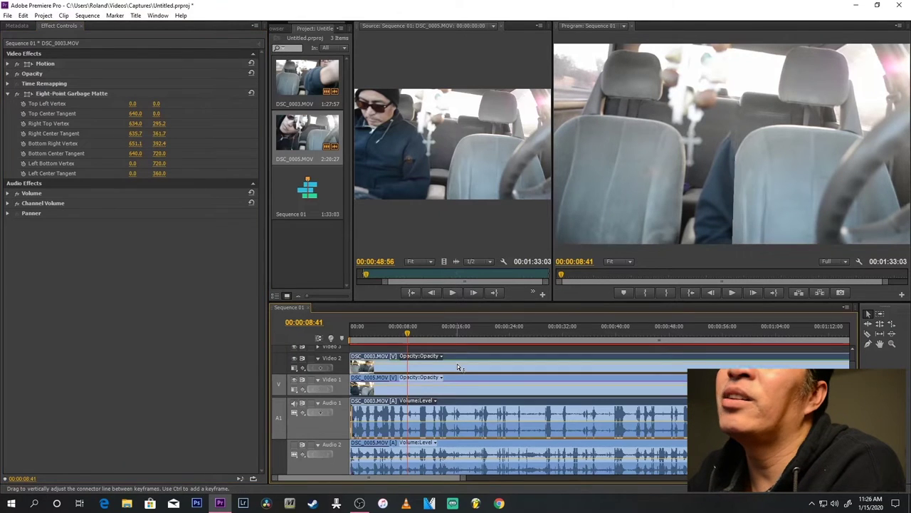
click(93, 86)
click(94, 91)
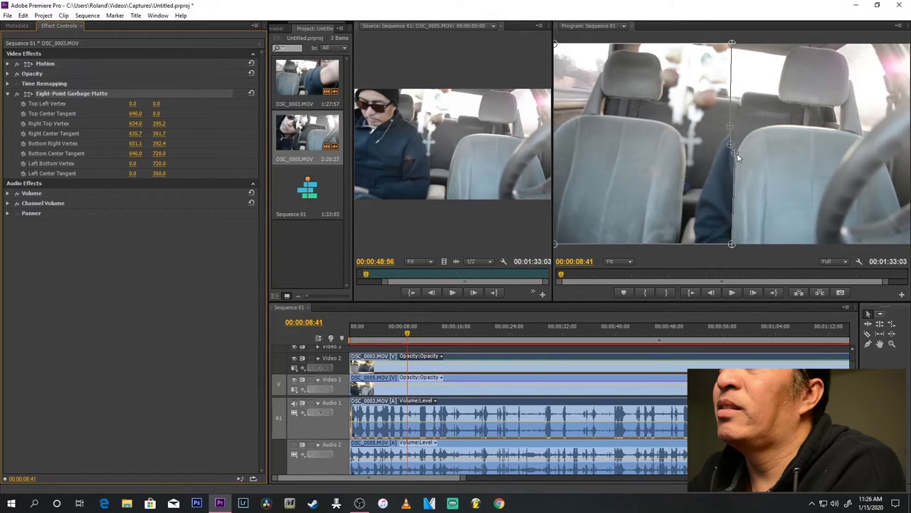
drag(737, 155, 899, 151)
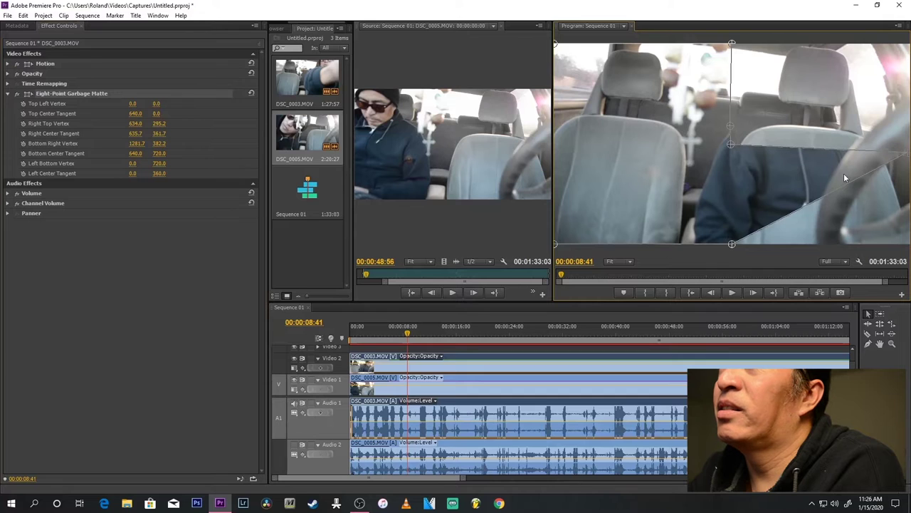
drag(733, 244, 910, 245)
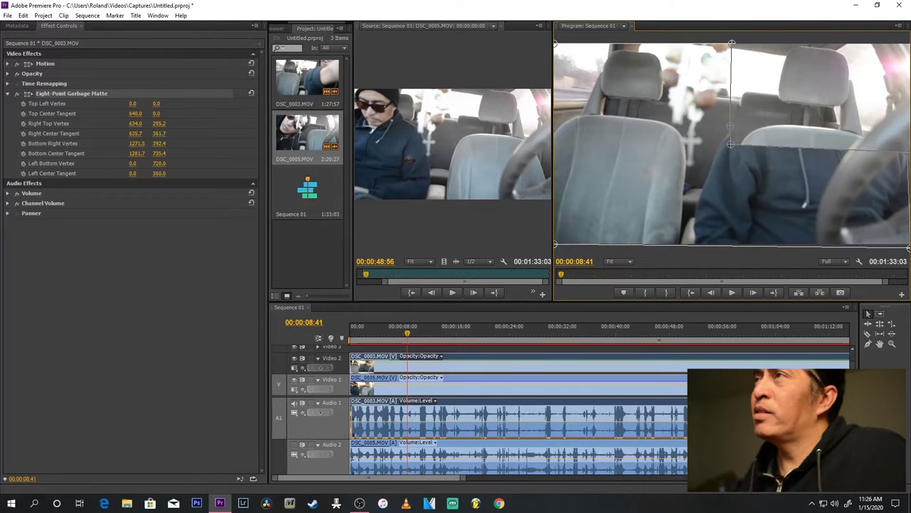
- Undo two accidental moves of the top clip's image
drag(730, 137, 802, 78)
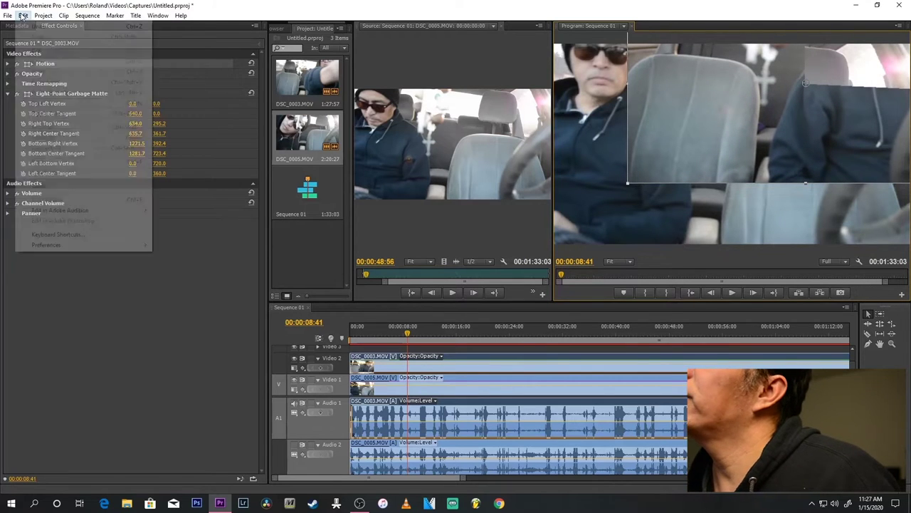
click(23, 15)
click(38, 26)
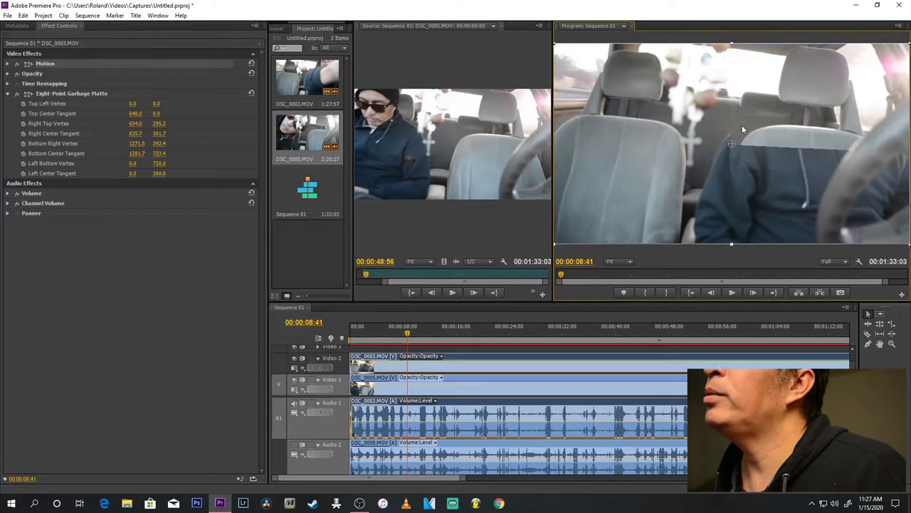
drag(735, 141, 755, 130)
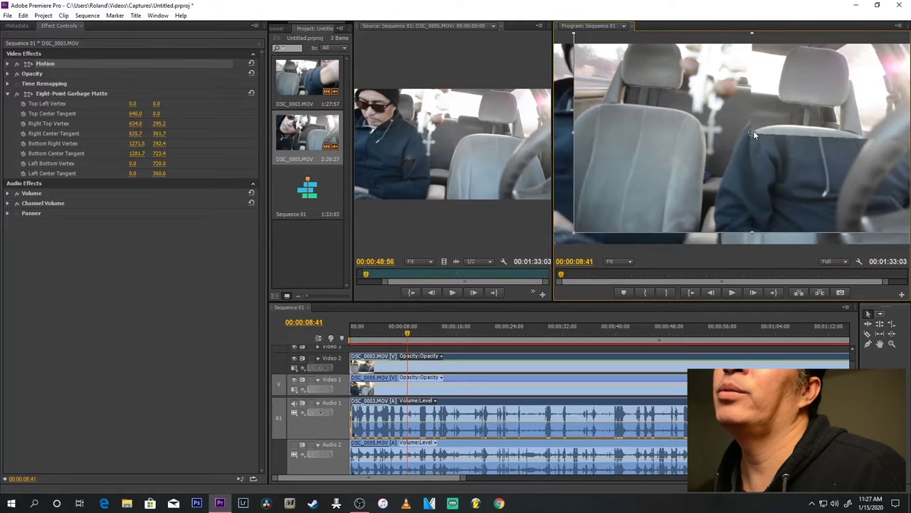
click(23, 15)
click(37, 27)
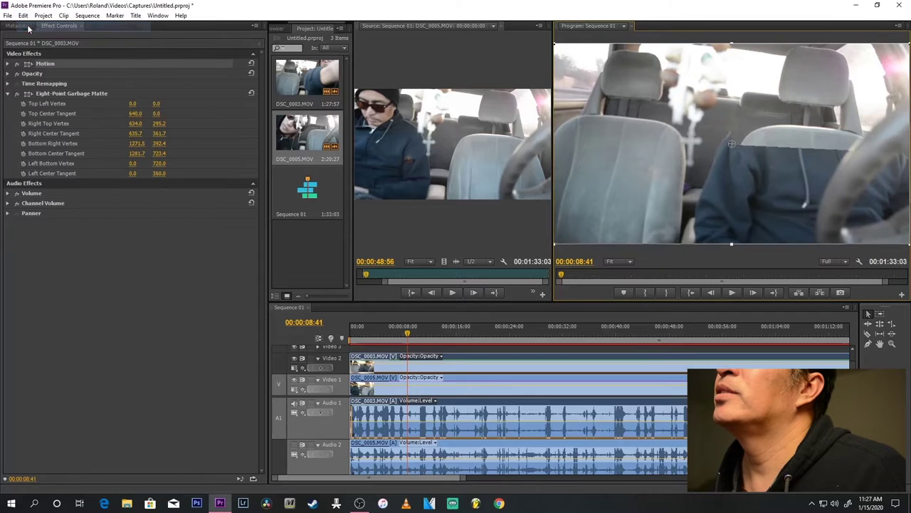
- Pull the matte's top-right and right-centre points out to the frame's right edge
click(75, 97)
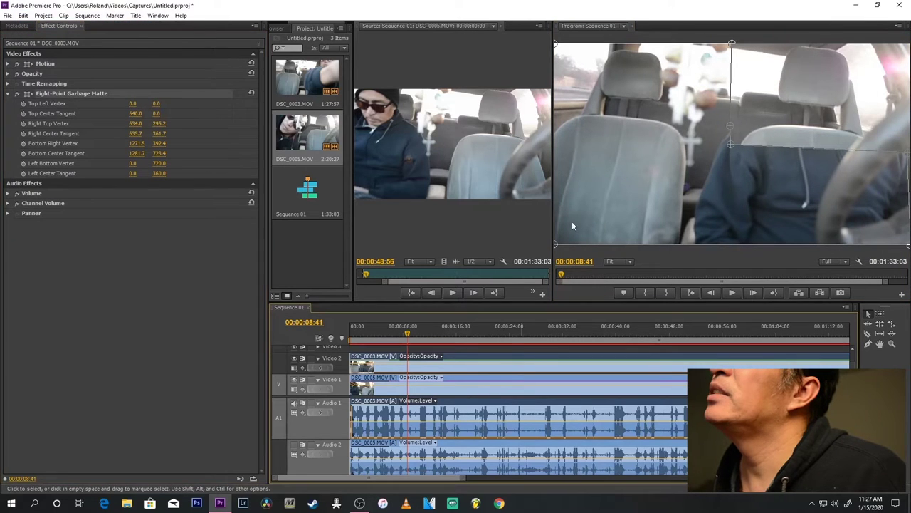
drag(729, 127, 909, 35)
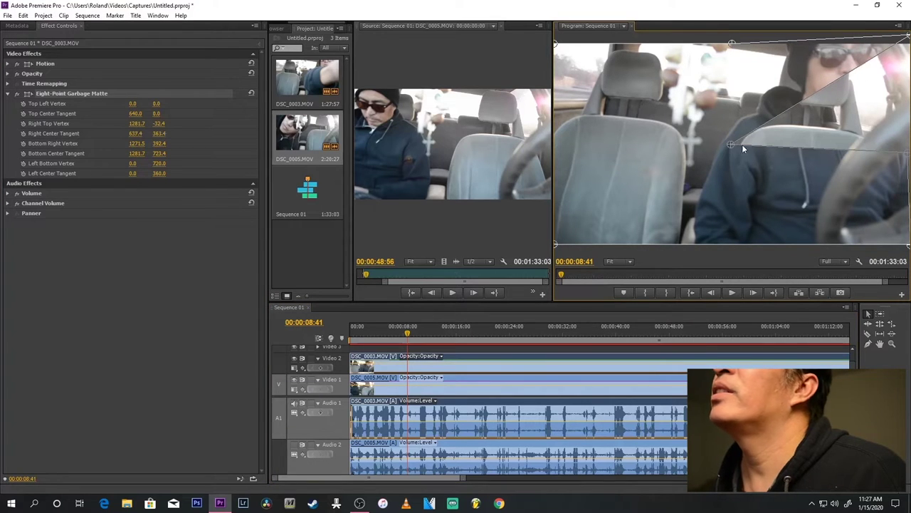
drag(732, 145, 909, 146)
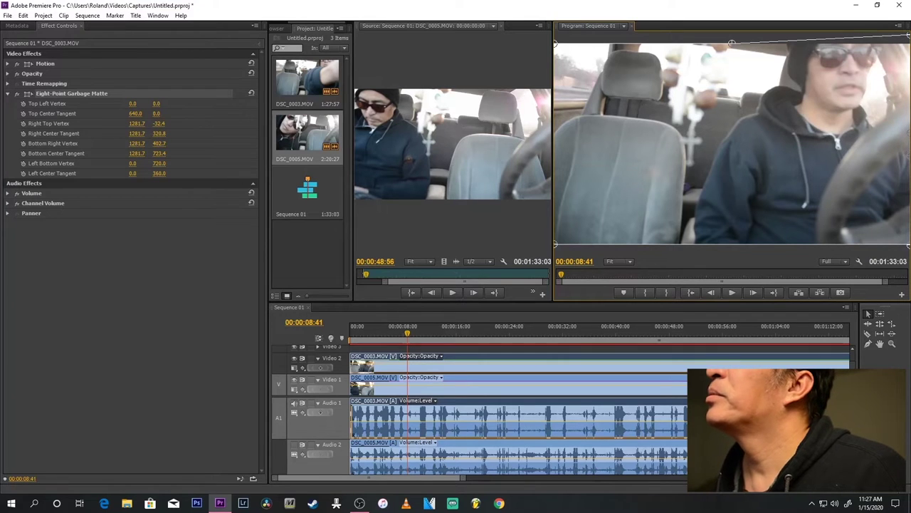
drag(910, 133, 909, 132)
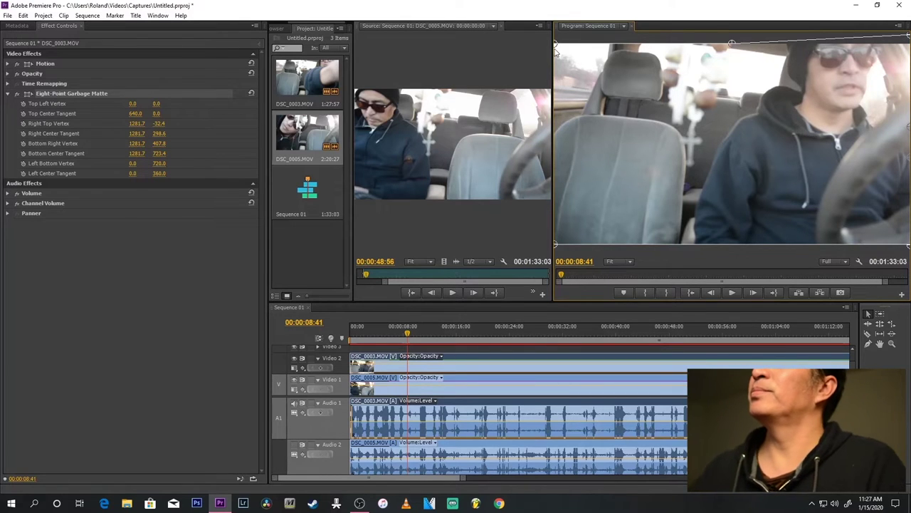
- Move the matte's top-left, left-centre and bottom-left points toward the middle to angle the split
drag(556, 48, 713, 152)
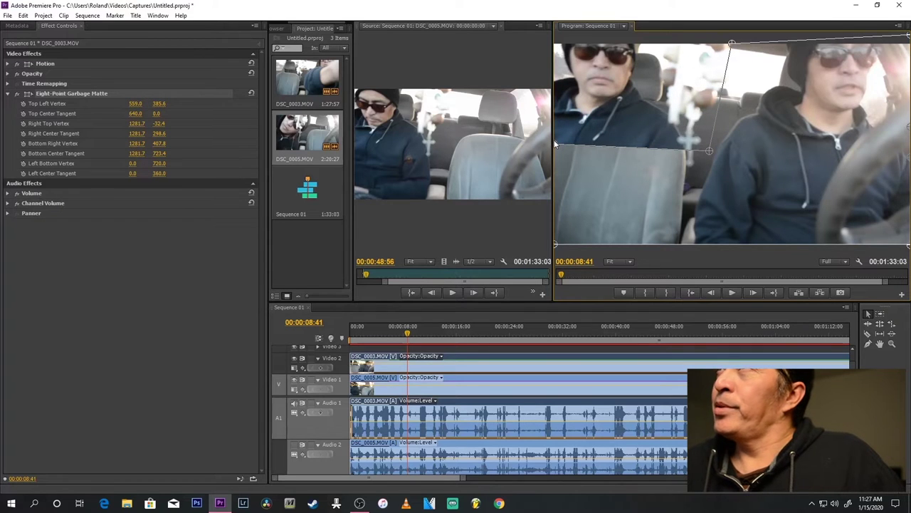
drag(556, 145, 689, 233)
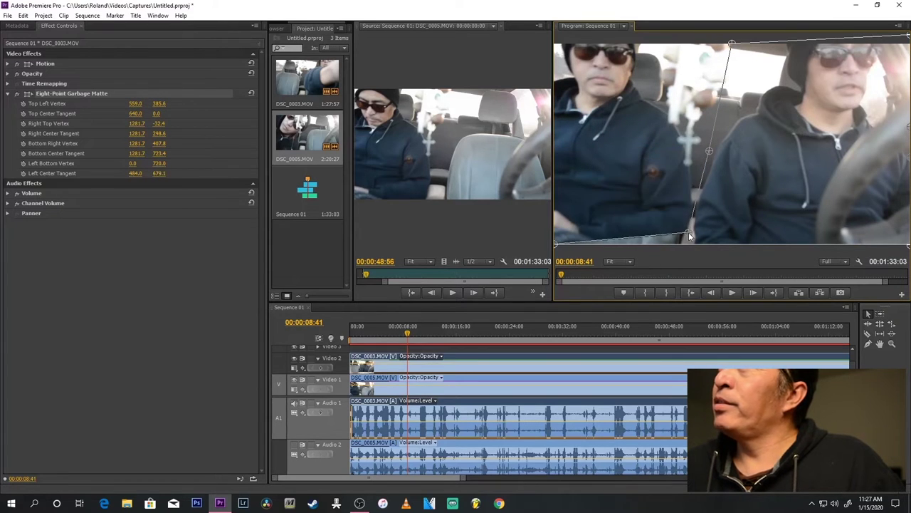
drag(690, 238, 690, 232)
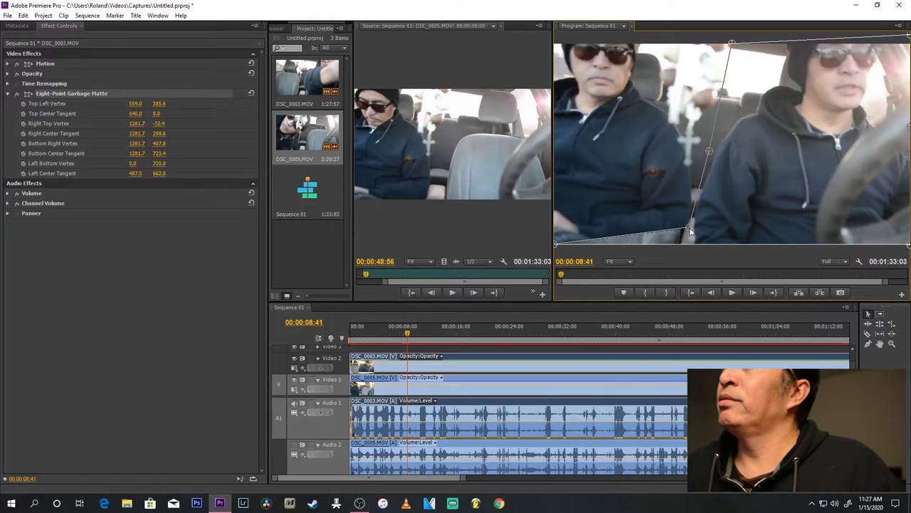
drag(556, 250, 685, 249)
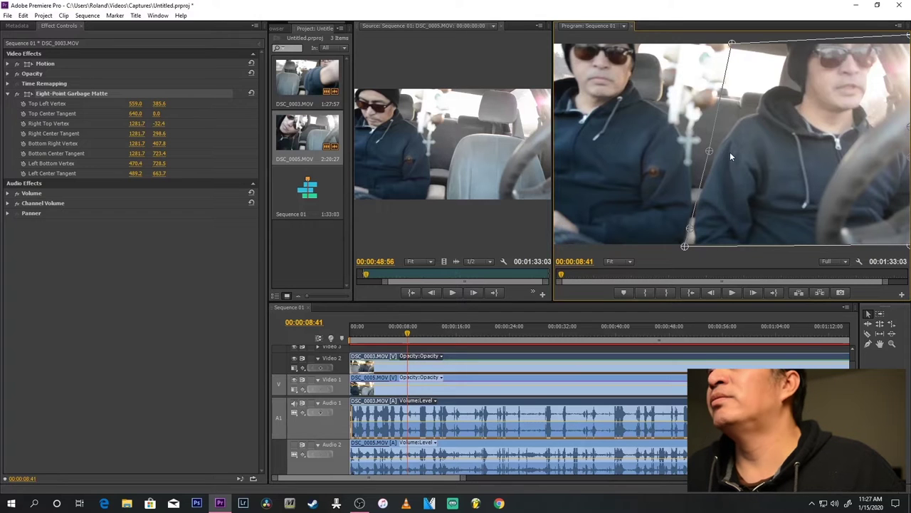
click(715, 153)
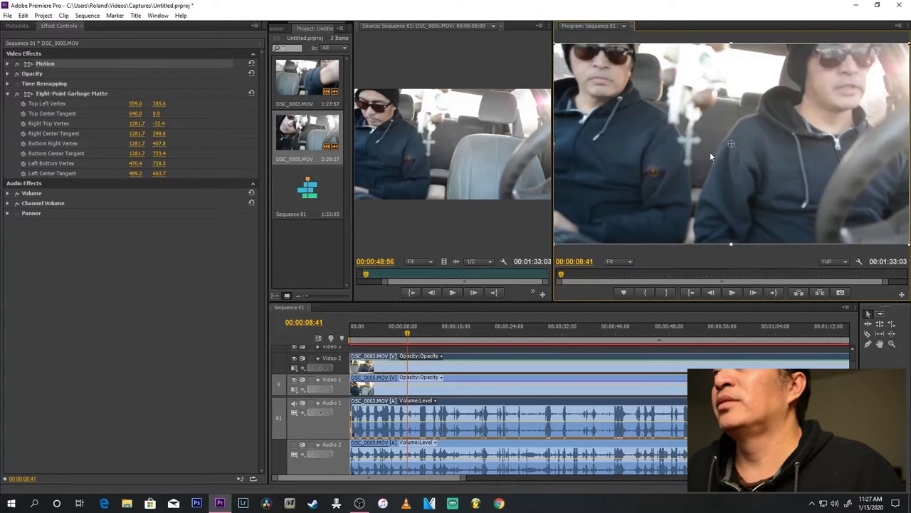
- Nudge the matte's top-left corner and top-centre curve, then play back to check the split
click(544, 365)
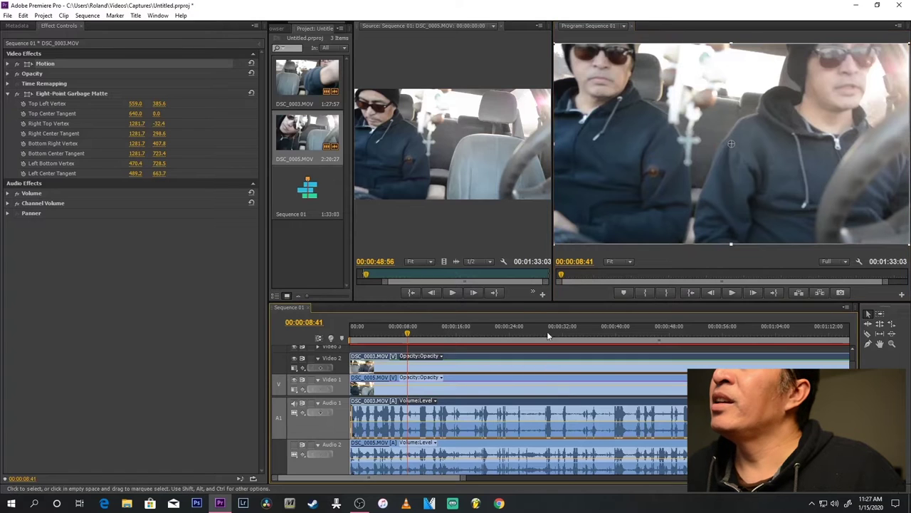
click(50, 96)
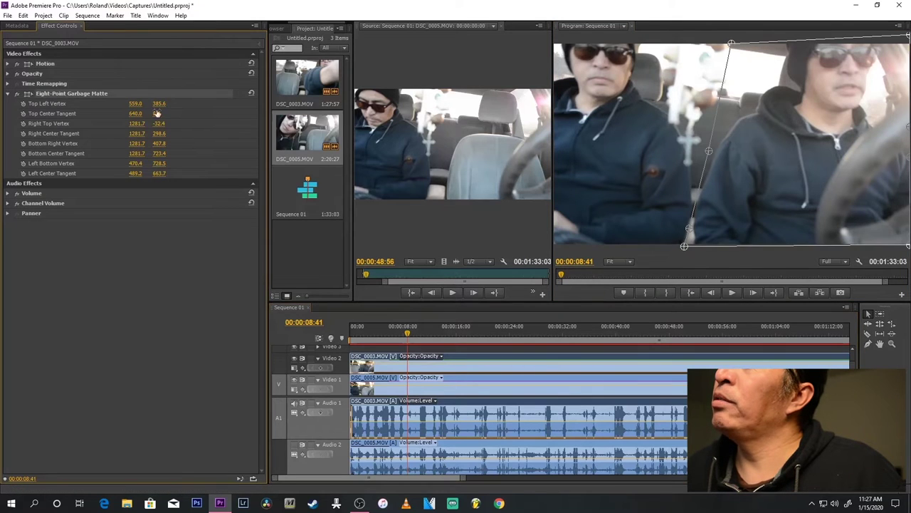
drag(707, 154, 705, 153)
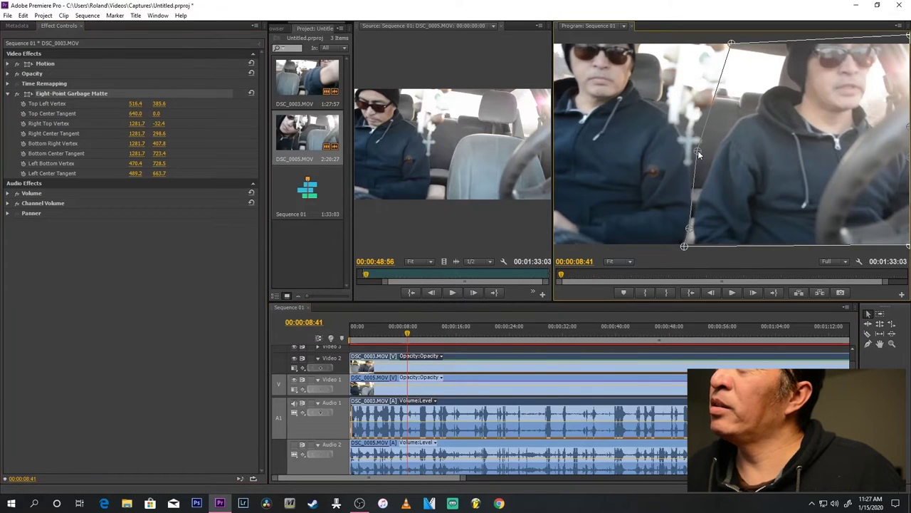
mouse_move(732, 44)
mouse_down()
mouse_move(703, 38)
mouse_move(714, 40)
mouse_up()
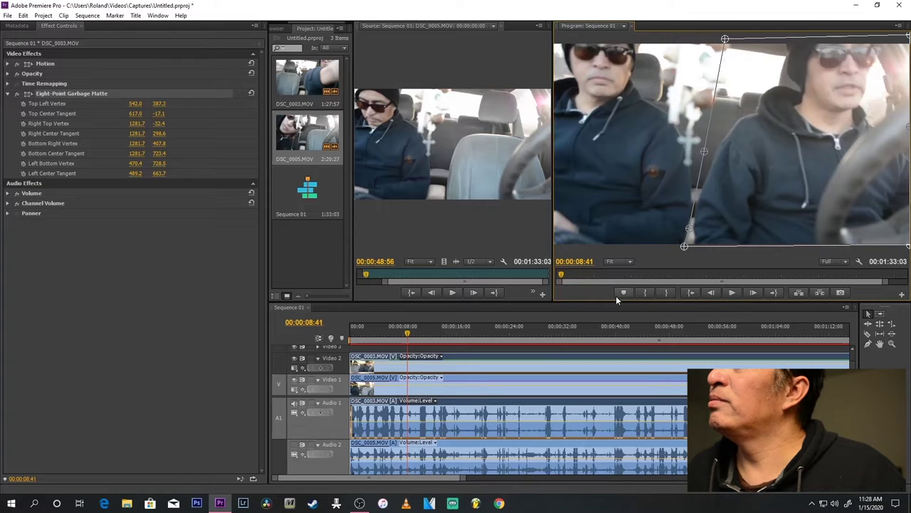
click(731, 292)
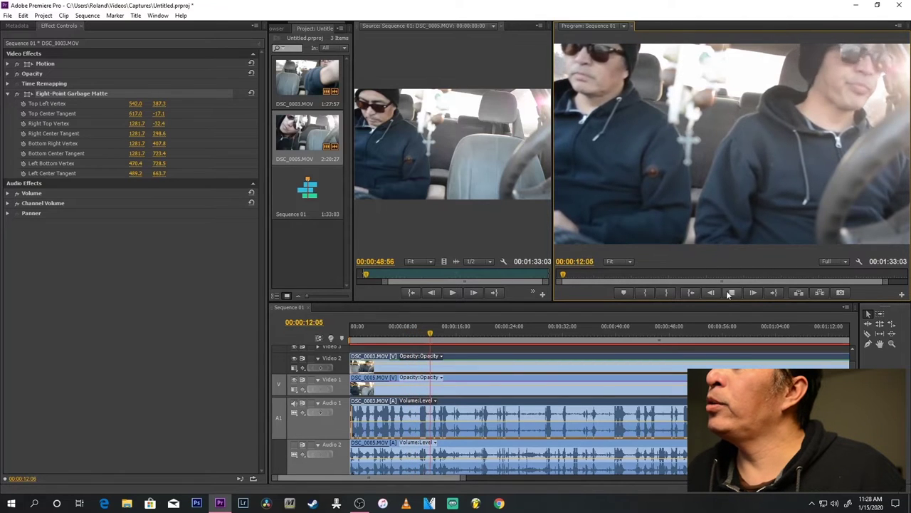
click(734, 293)
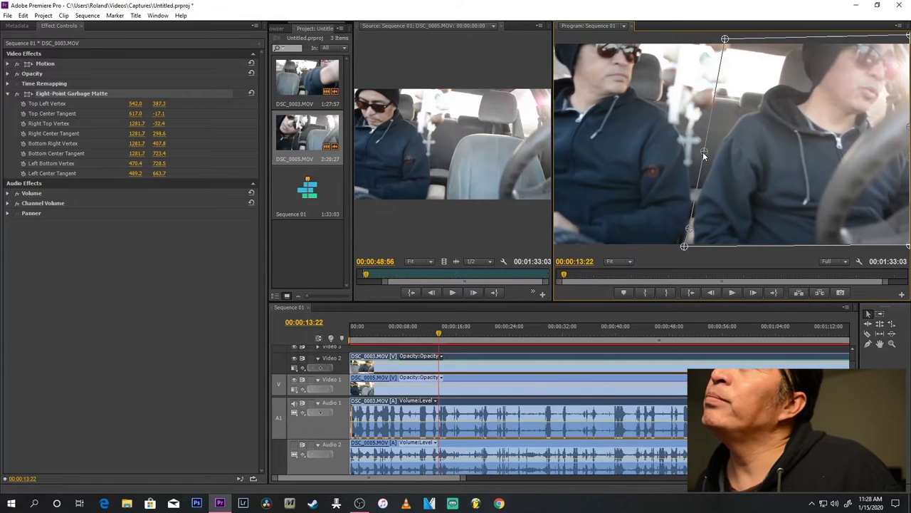
- Refine the left-centre and top-left matte points to Top Left Vertex 497.7, 337.8, and replay
drag(704, 152, 703, 153)
mouse_move(690, 227)
mouse_down()
mouse_move(697, 189)
mouse_move(698, 196)
mouse_up()
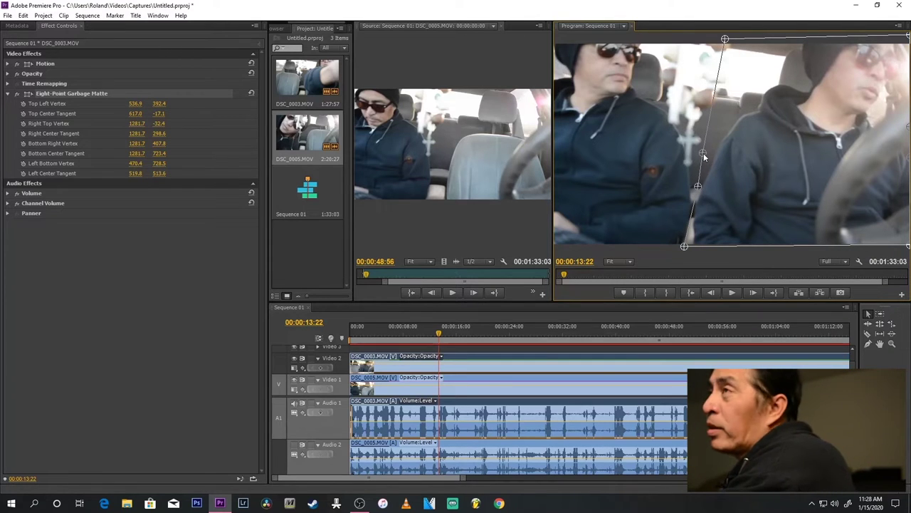
drag(697, 151, 691, 138)
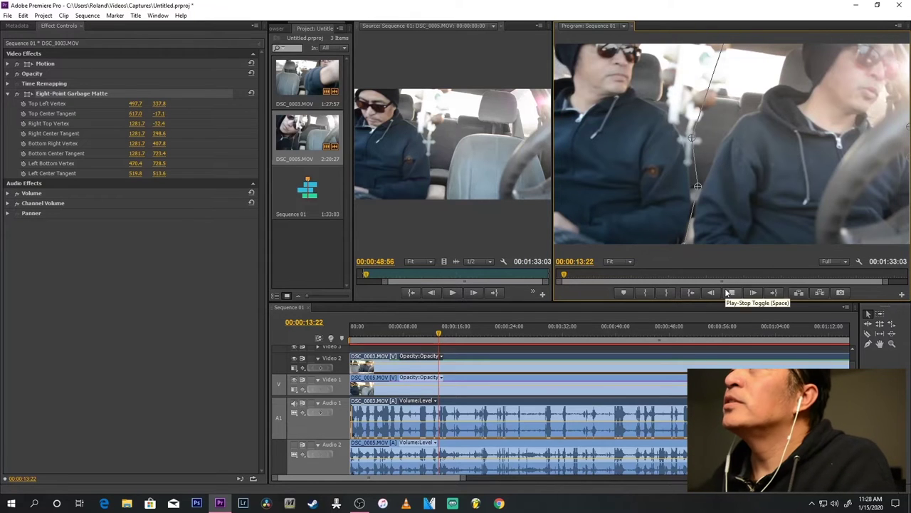
click(730, 292)
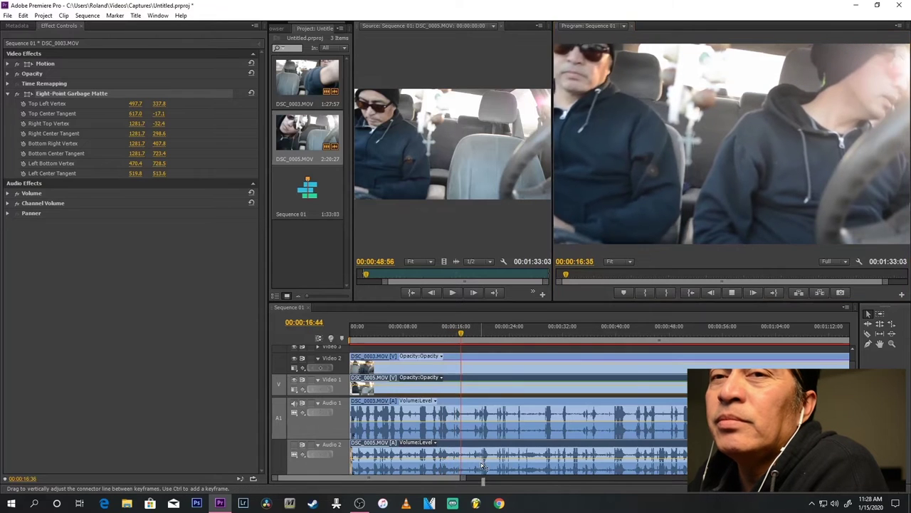
- Raise the DSC_0005 audio volume on Audio 2 and return the playhead to about 00:00:05:21
drag(487, 476, 487, 476)
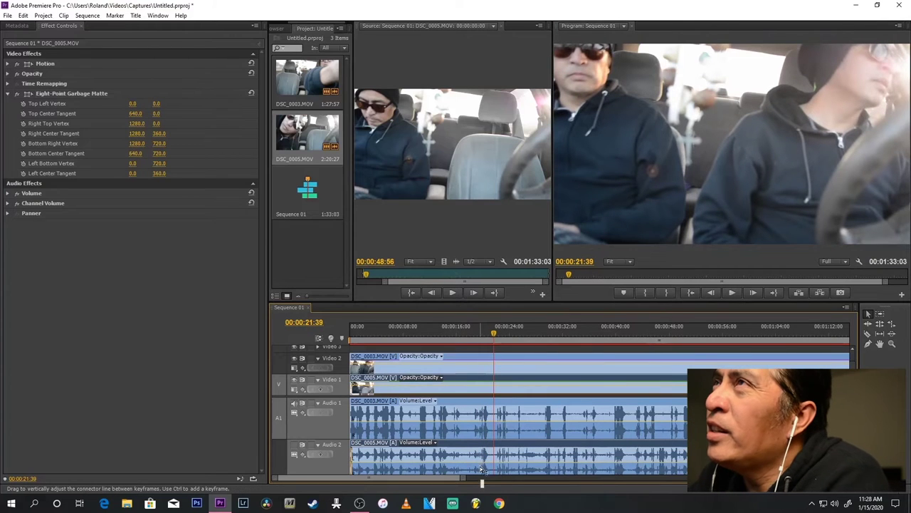
click(482, 339)
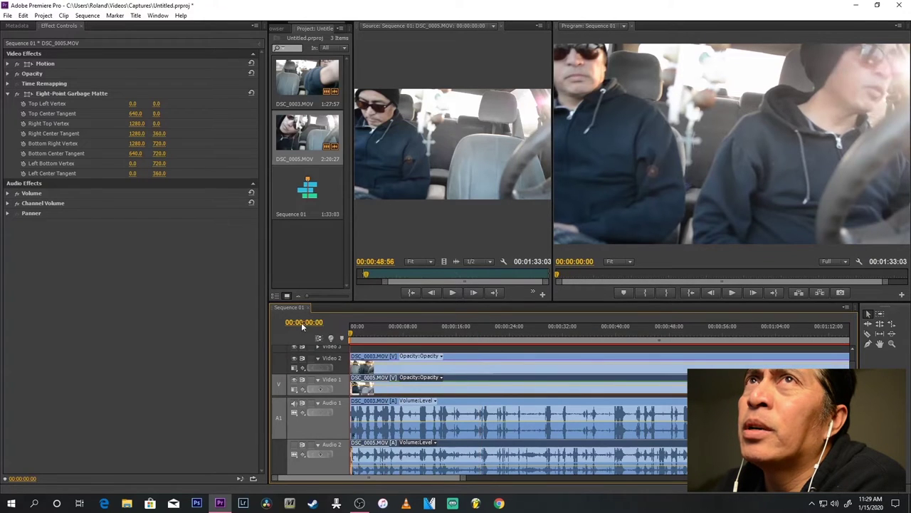
- Play from the start, lower the Audio 2 DSC_0005 volume to about -1.90 dB, and replay to check
click(688, 293)
click(734, 292)
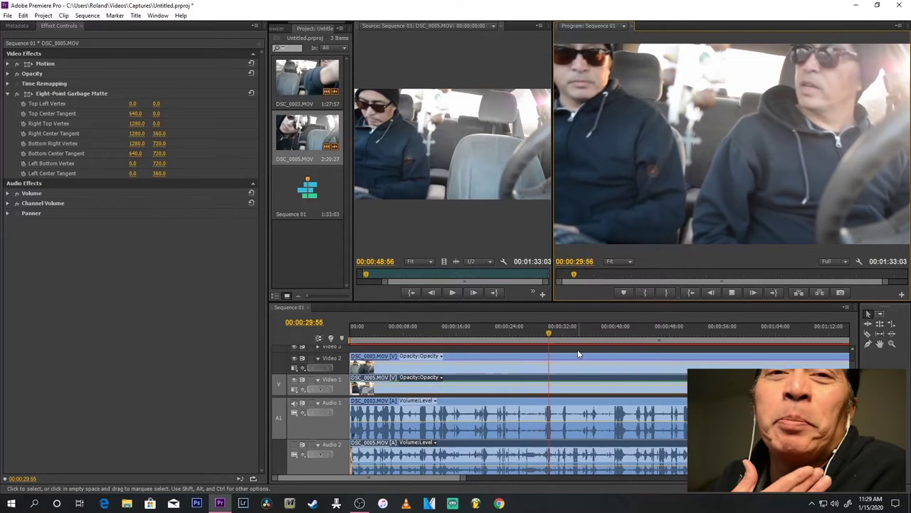
click(535, 328)
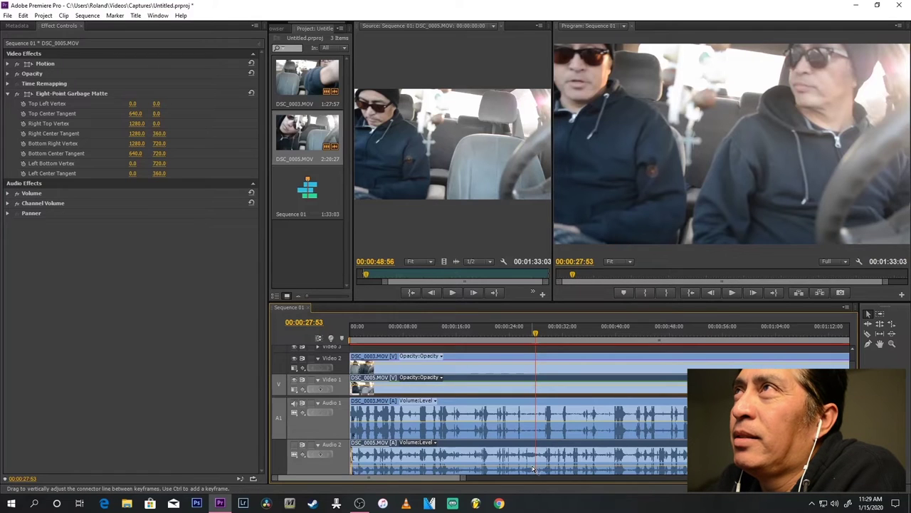
drag(532, 468, 533, 472)
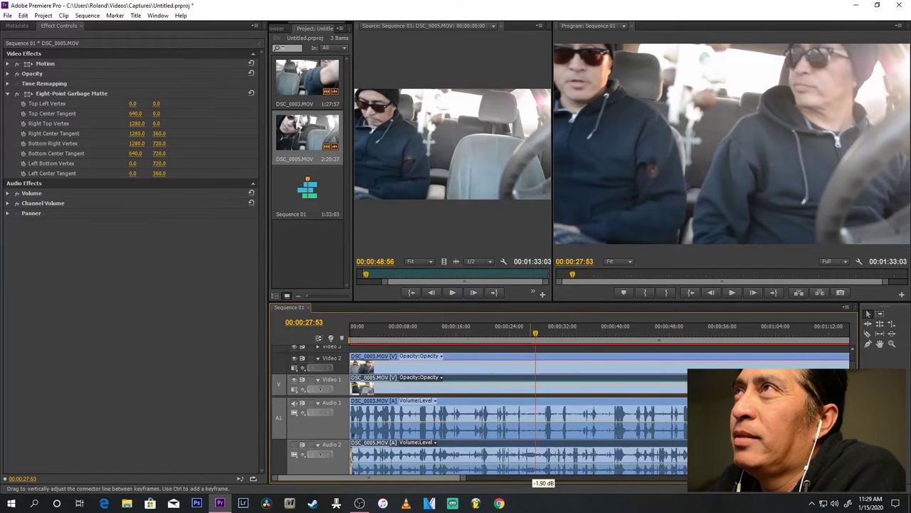
click(732, 293)
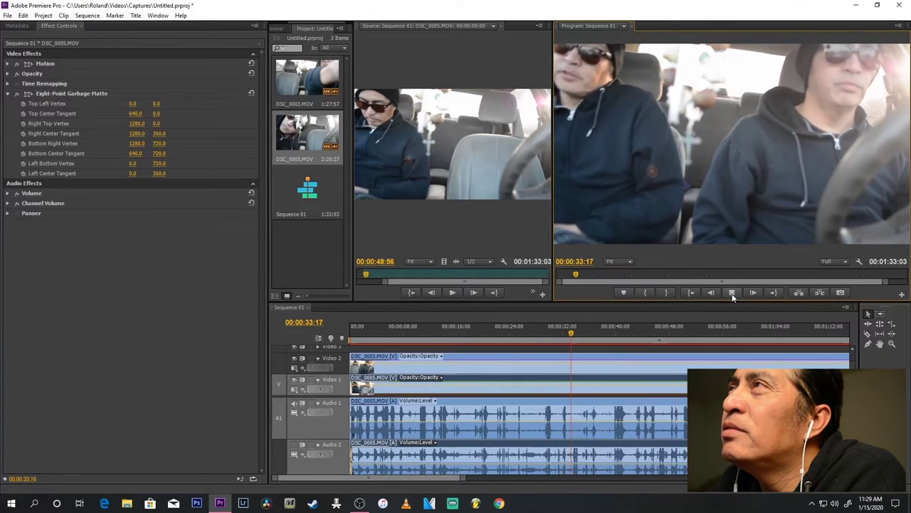
click(732, 293)
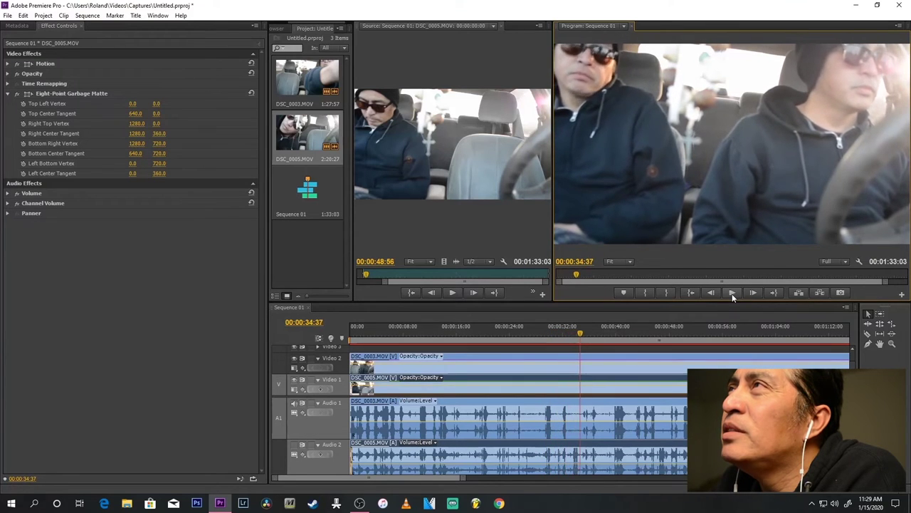
- Play the split-screen from about 22 seconds to hear the current audio balance
click(549, 463)
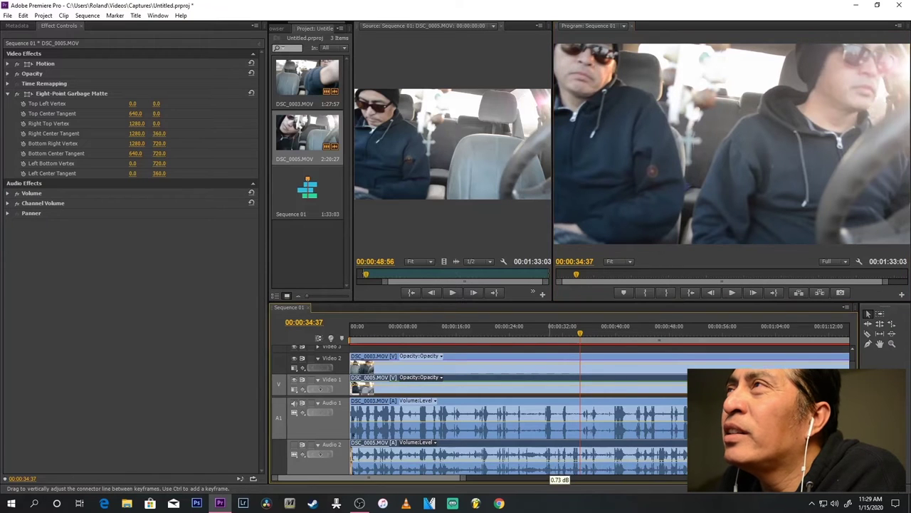
mouse_move(550, 461)
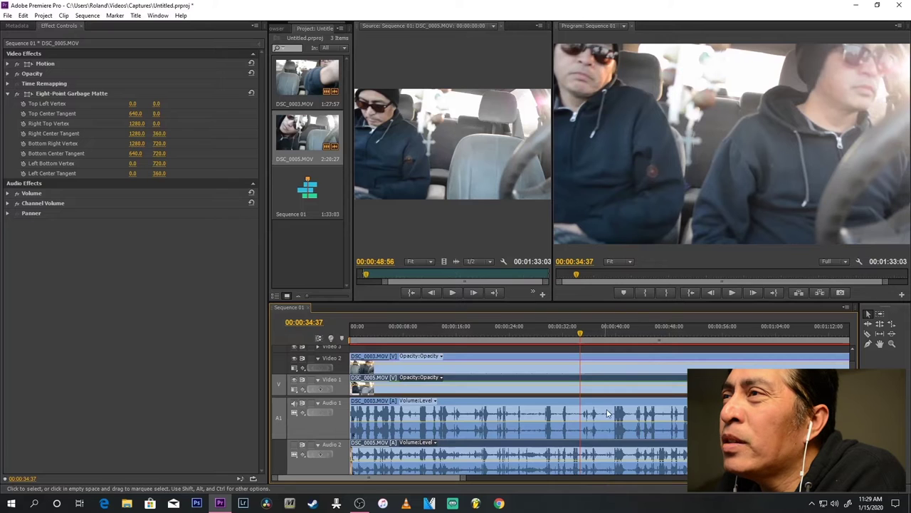
click(731, 295)
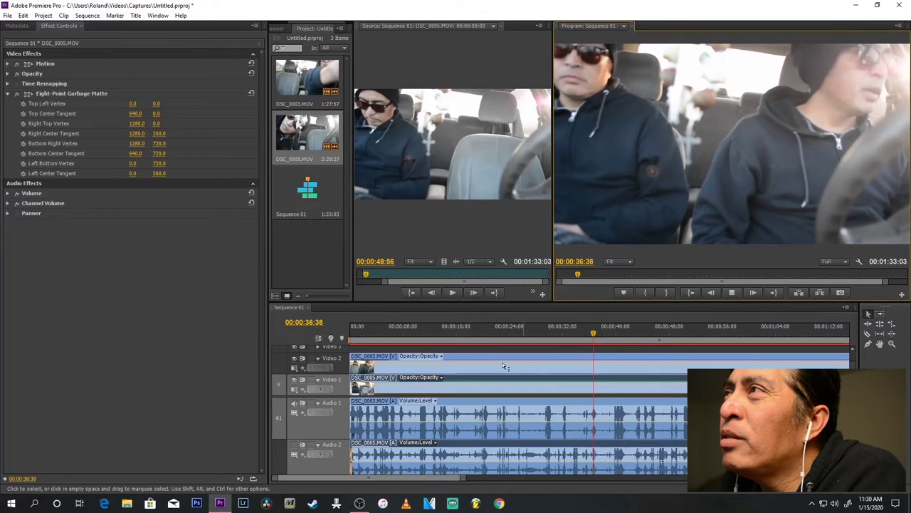
click(499, 331)
click(731, 292)
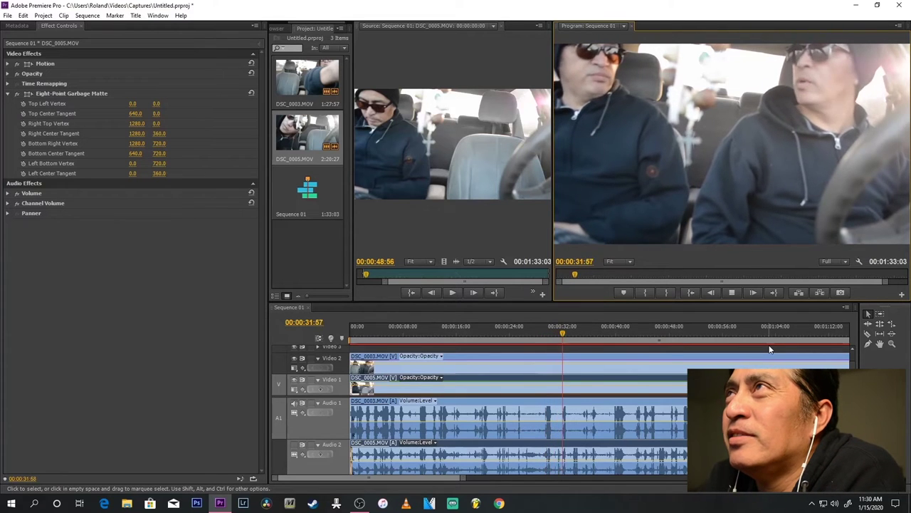
key(space)
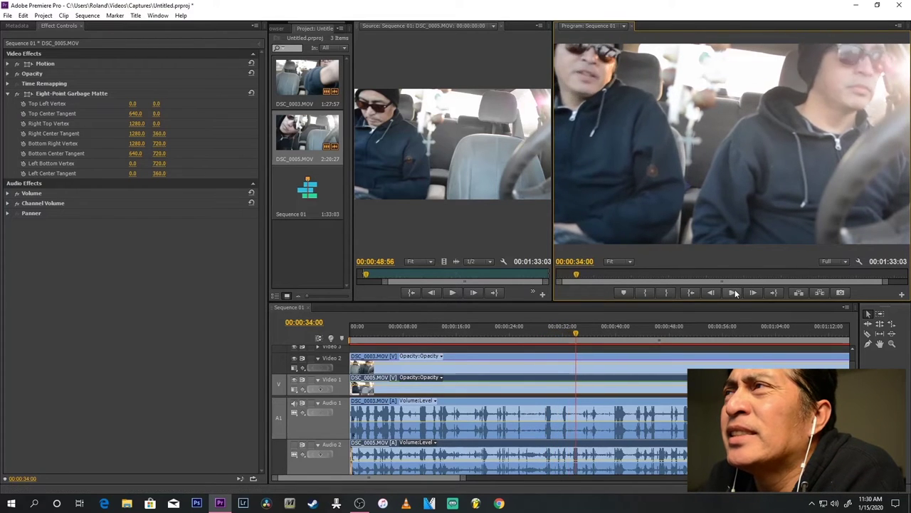
- Lower the DSC_0005 audio on Audio 2 to about -4.44 dB and play to check the mix
click(297, 447)
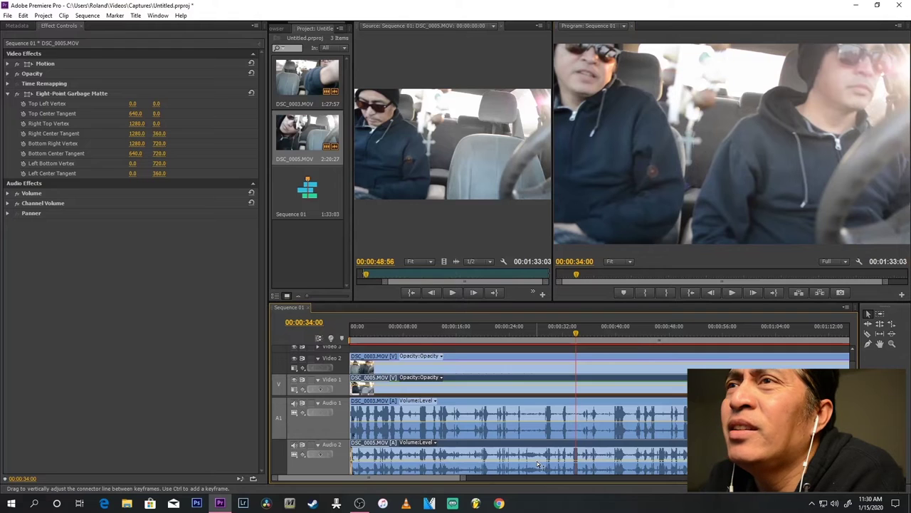
drag(537, 461, 538, 466)
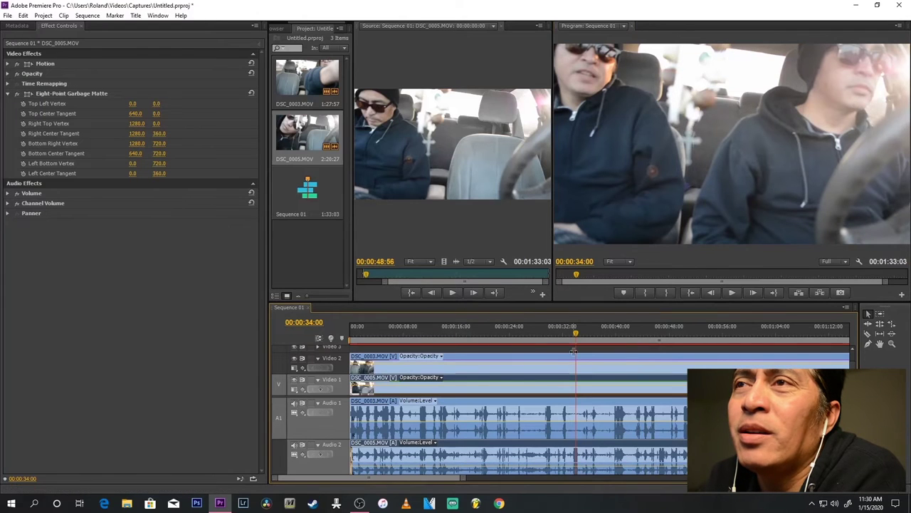
click(734, 295)
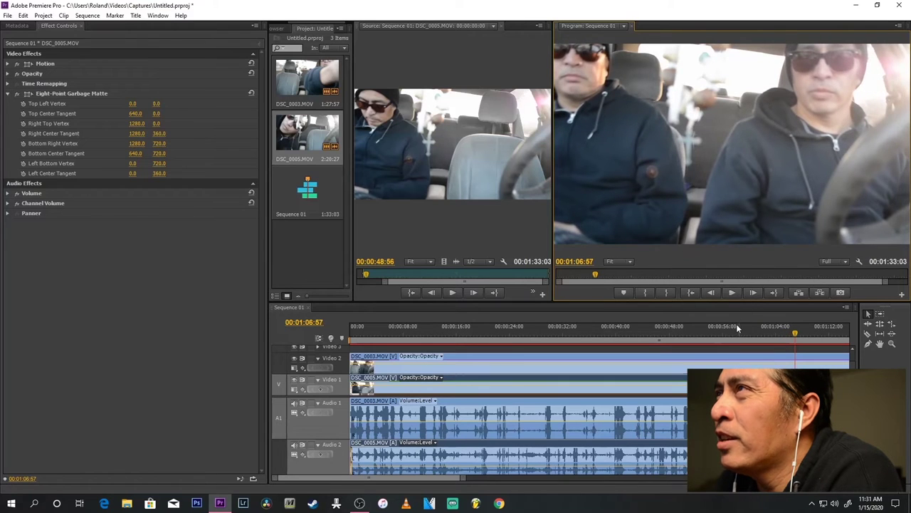
click(734, 292)
- Trim both camera clips to end at the 1:14:56 playhead and fit the whole sequence in the timeline
click(735, 293)
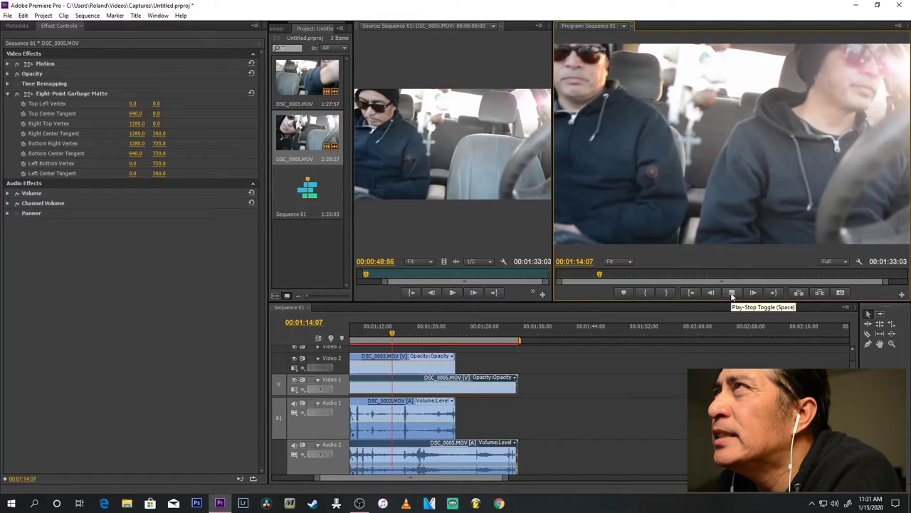
click(732, 293)
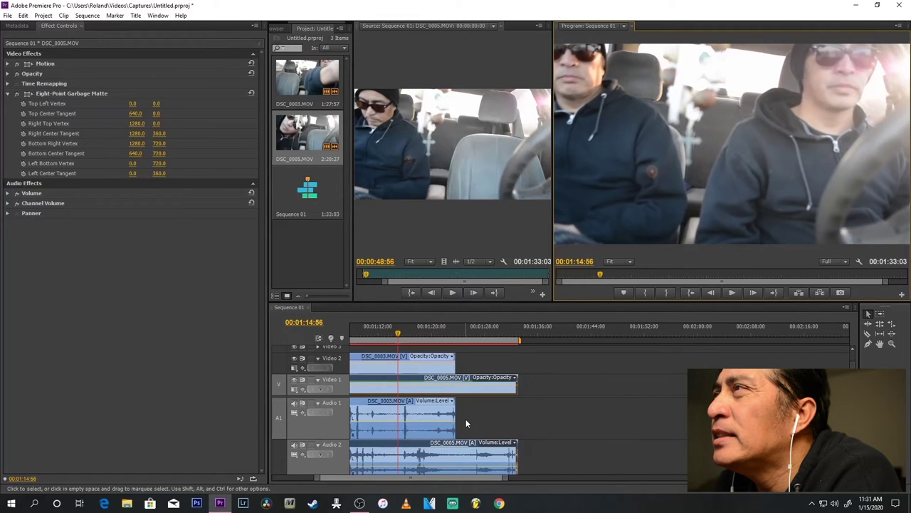
drag(454, 416, 399, 413)
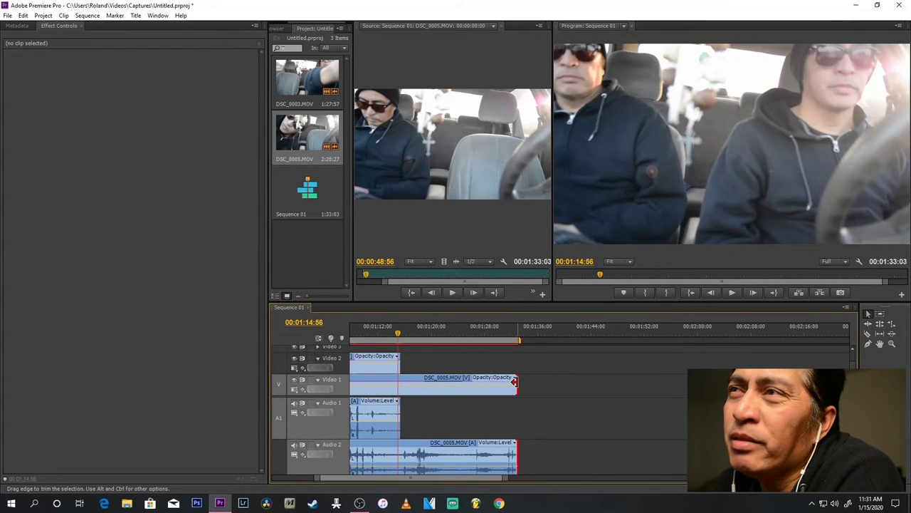
drag(514, 381, 397, 383)
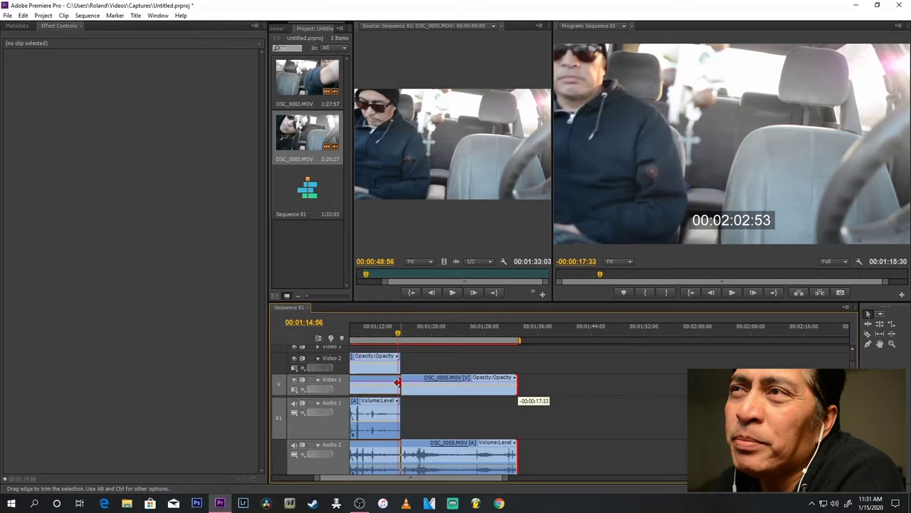
drag(398, 383, 399, 383)
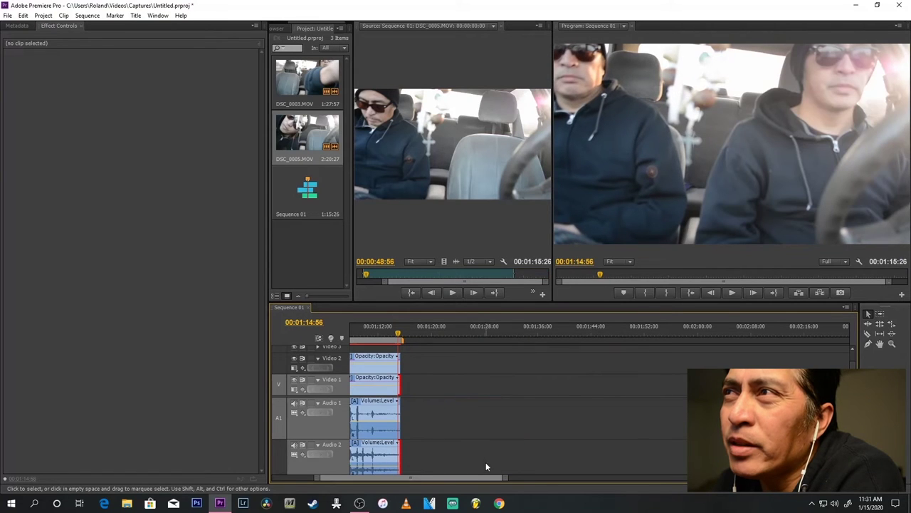
key(backslash)
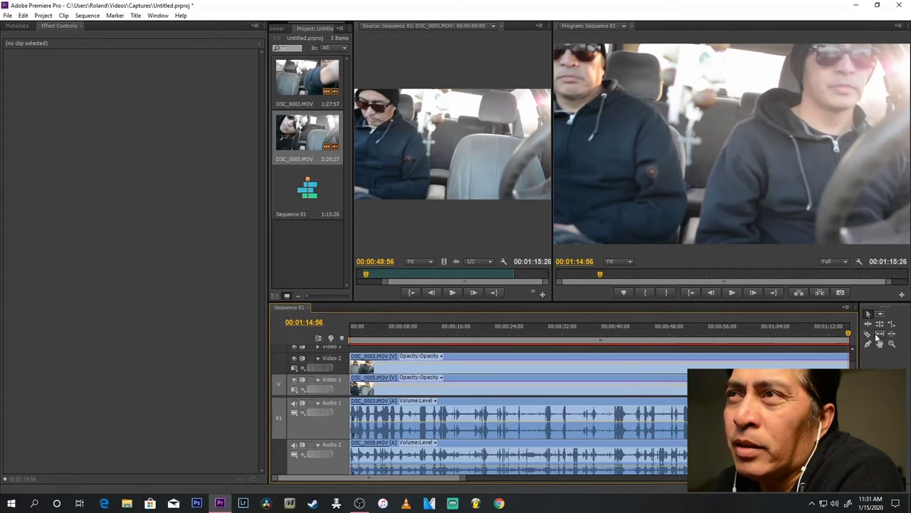
- Replay the trimmed split-screen from near the start, stopping at 00:00:08:40
drag(848, 336, 349, 338)
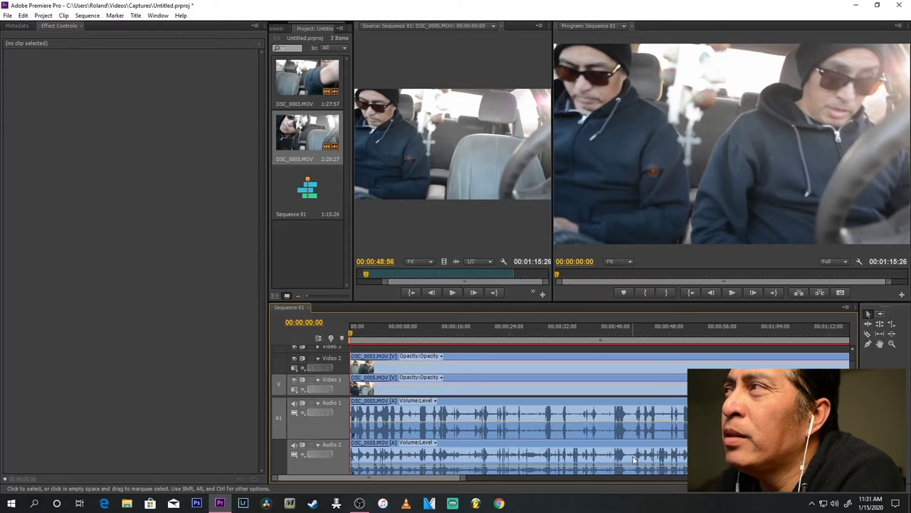
click(738, 293)
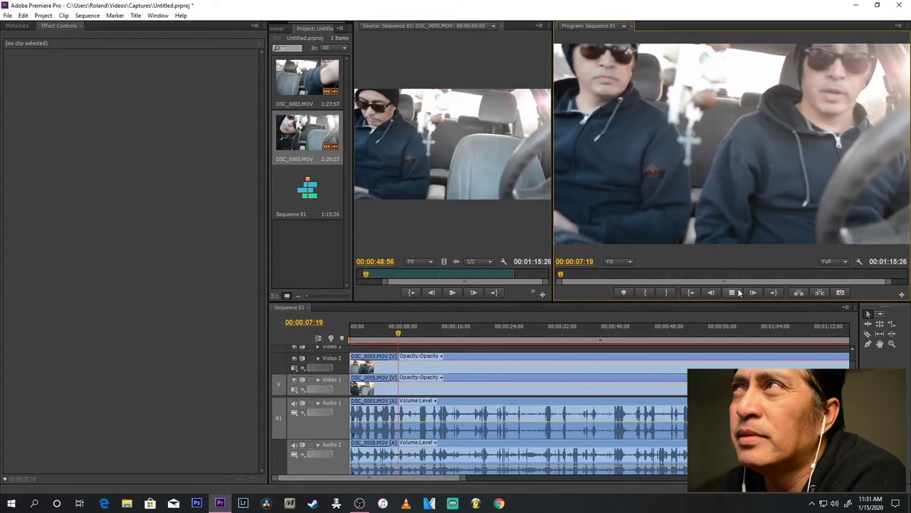
click(732, 292)
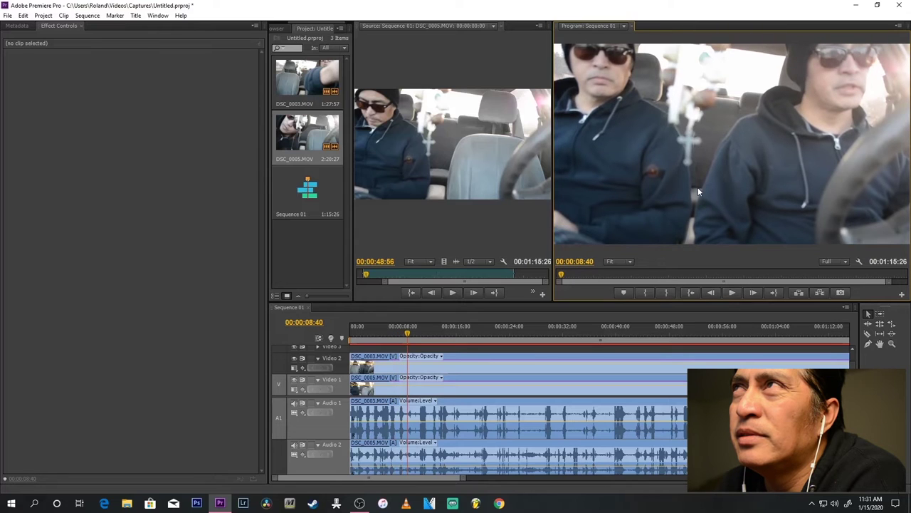
click(379, 362)
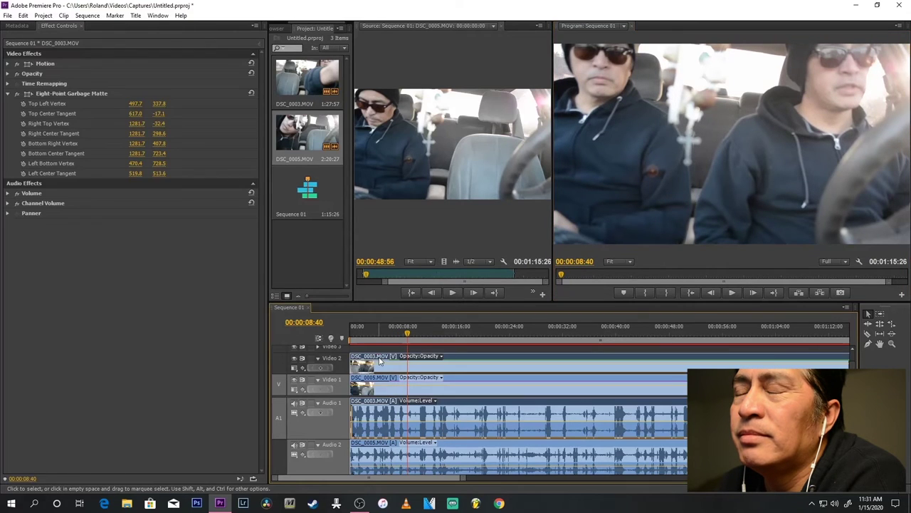
- Pull the top clip's matte left-centre point down to 499.4, 614.2 and play from the start
click(66, 94)
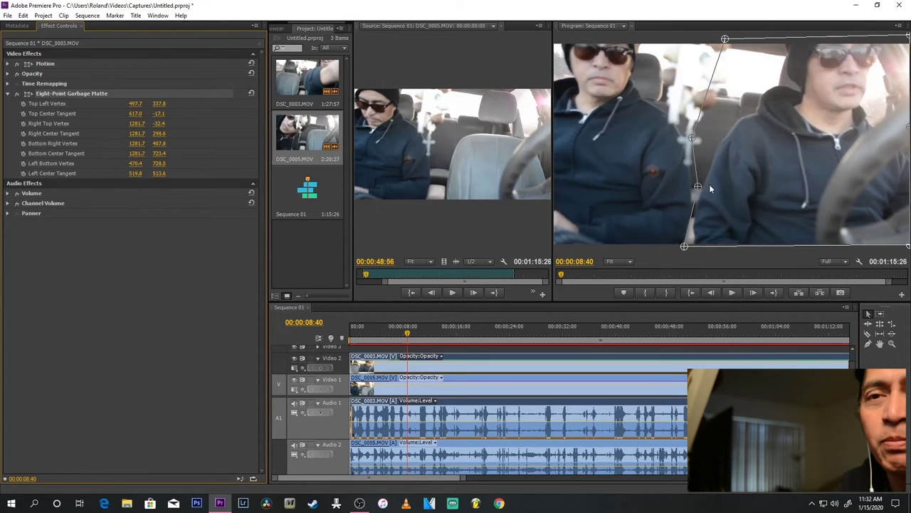
drag(700, 186, 697, 204)
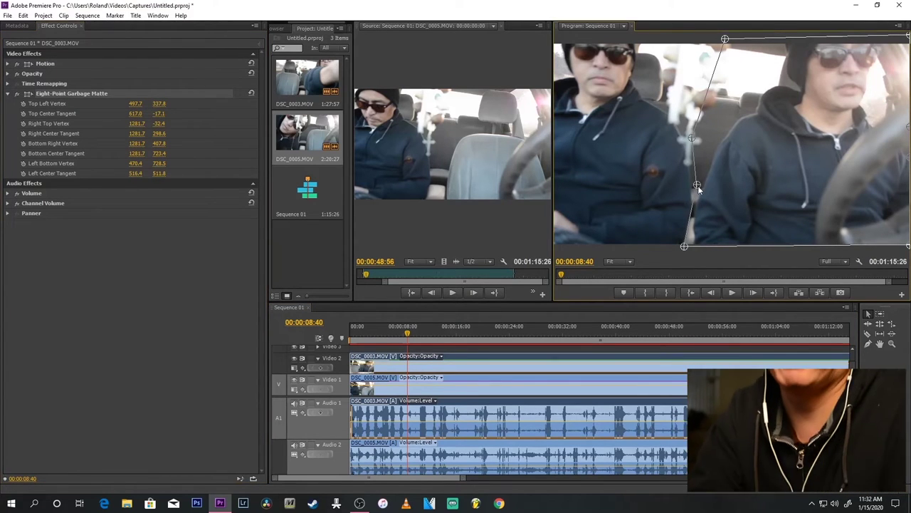
drag(697, 204, 695, 211)
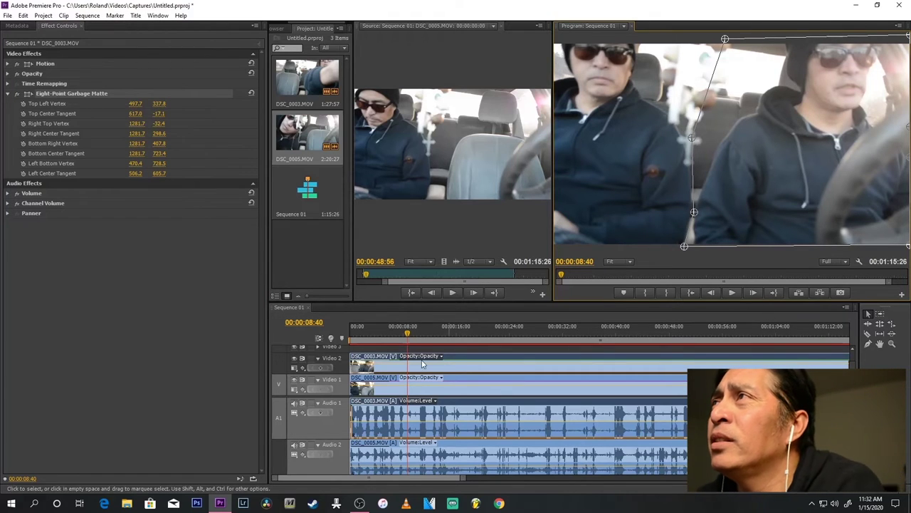
key(Home)
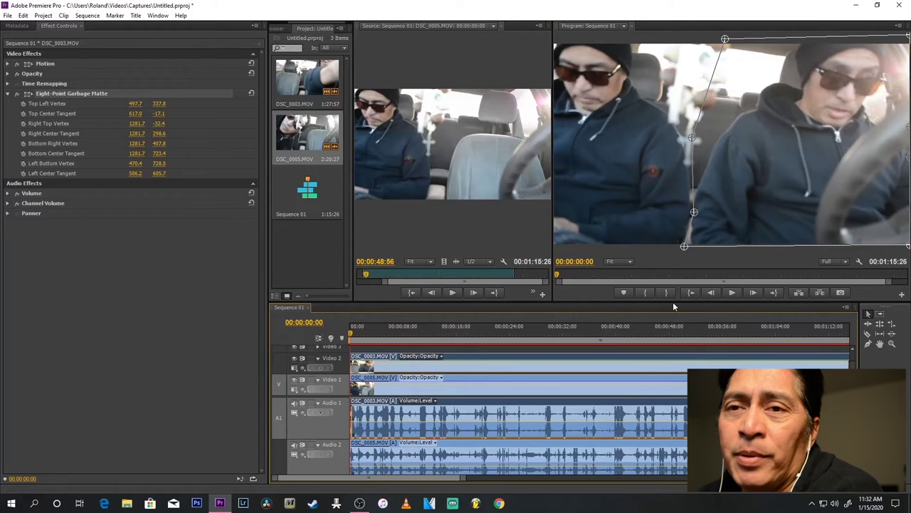
drag(694, 214, 692, 218)
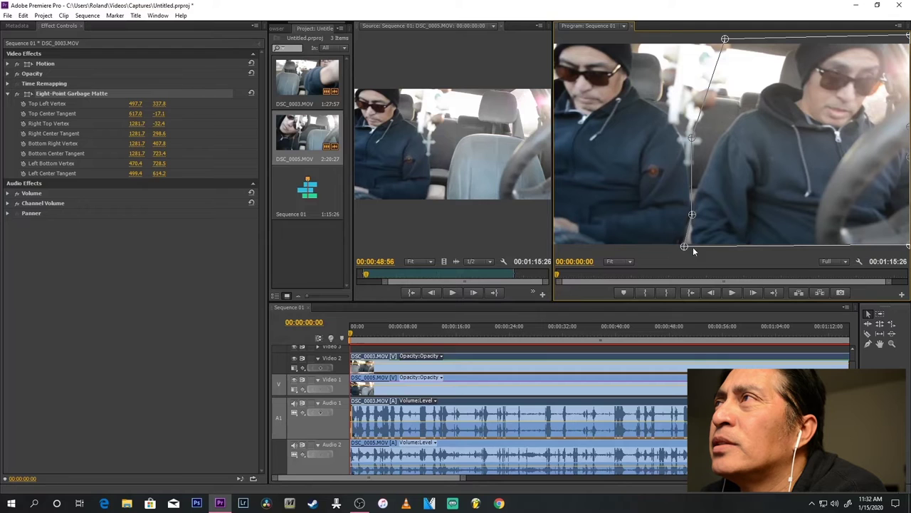
click(733, 293)
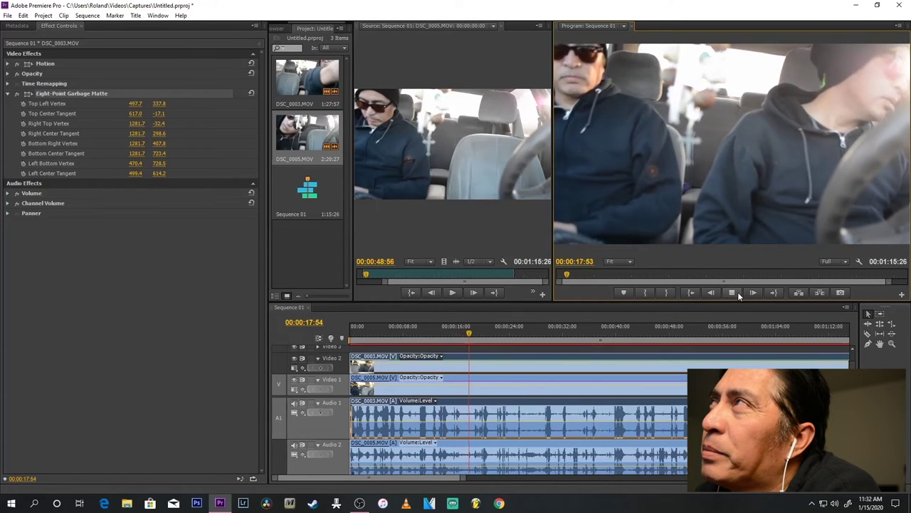
- Replay the split-screen with Left Center Tangent at 489.2, 605.7, stopping at 00:00:28:54
click(732, 293)
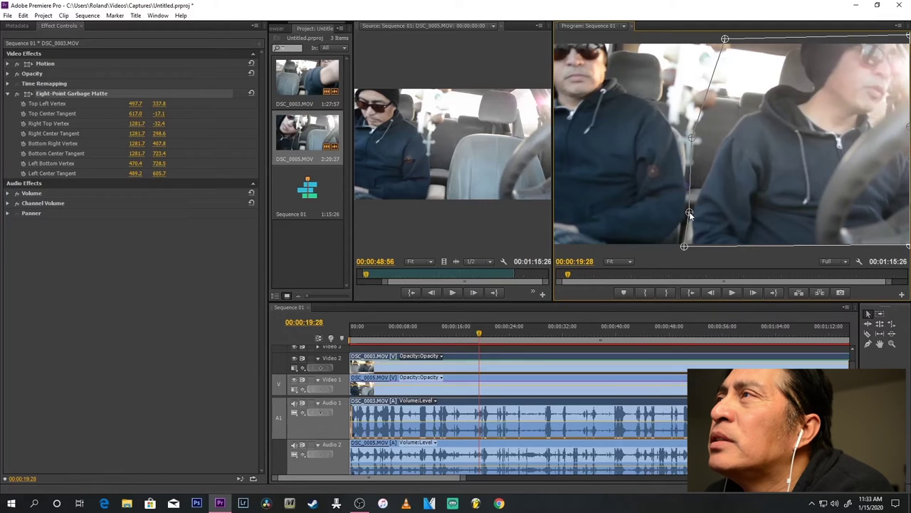
click(727, 298)
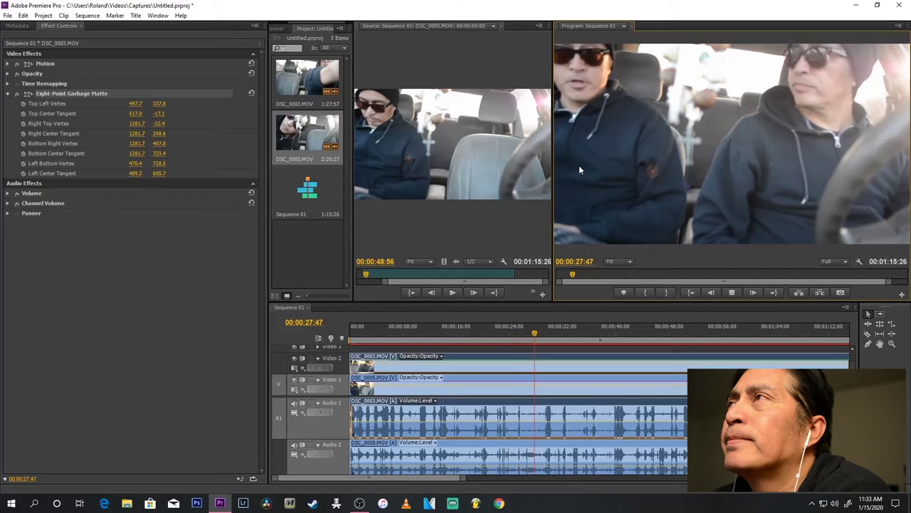
click(731, 296)
click(707, 165)
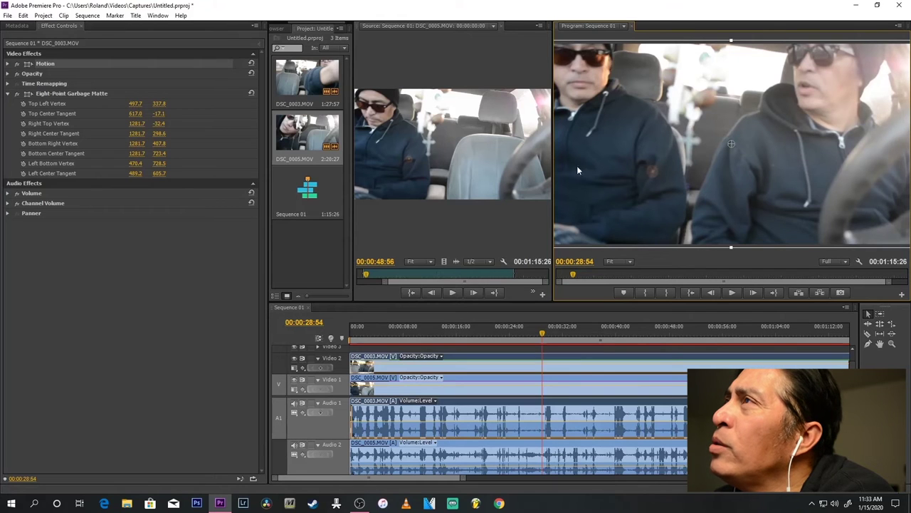
- Replay from 00:00:25:36 to 00:00:29:30 to check where the two camera views meet
click(521, 339)
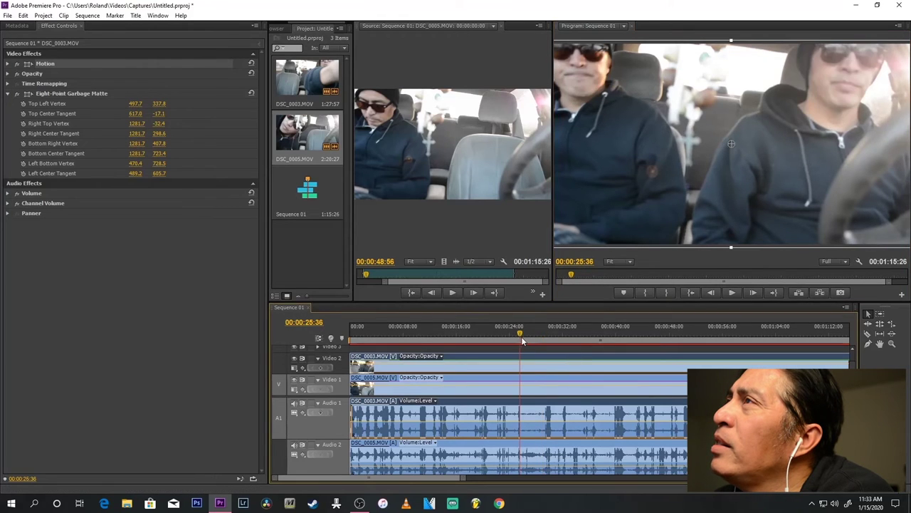
click(734, 292)
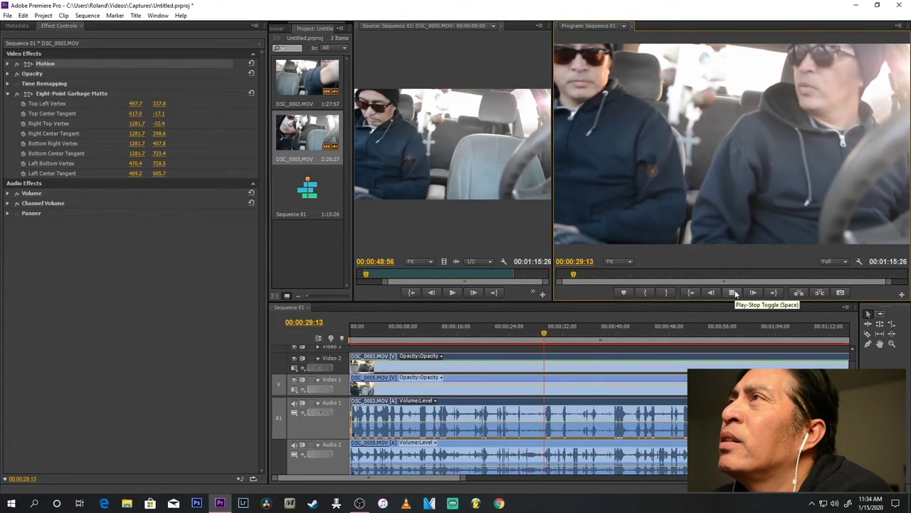
click(734, 292)
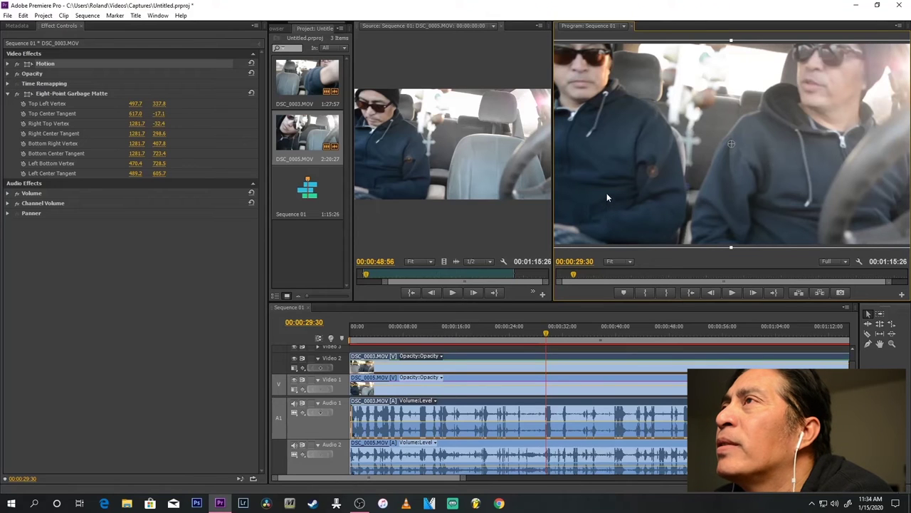
drag(731, 248, 730, 248)
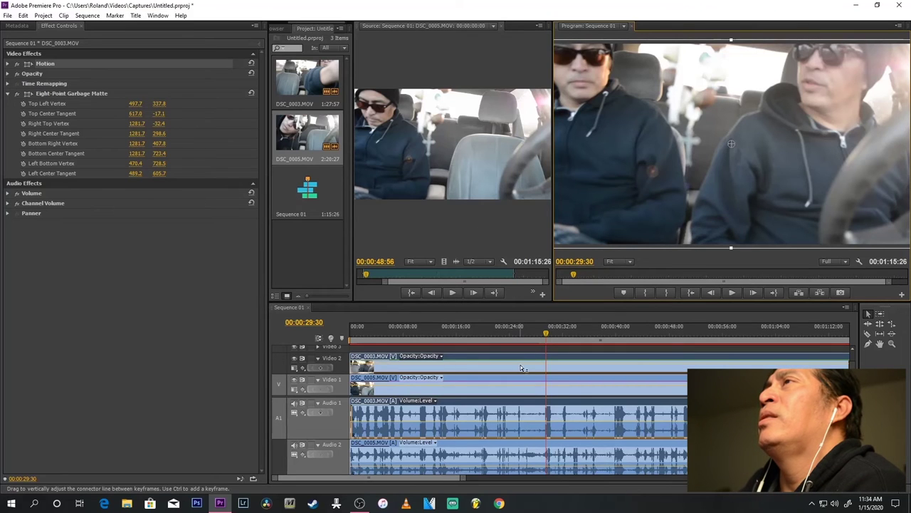
- Inspect the Video 1 clip's matte settings, then reselect DSC_0003 and scale it up slightly
click(528, 383)
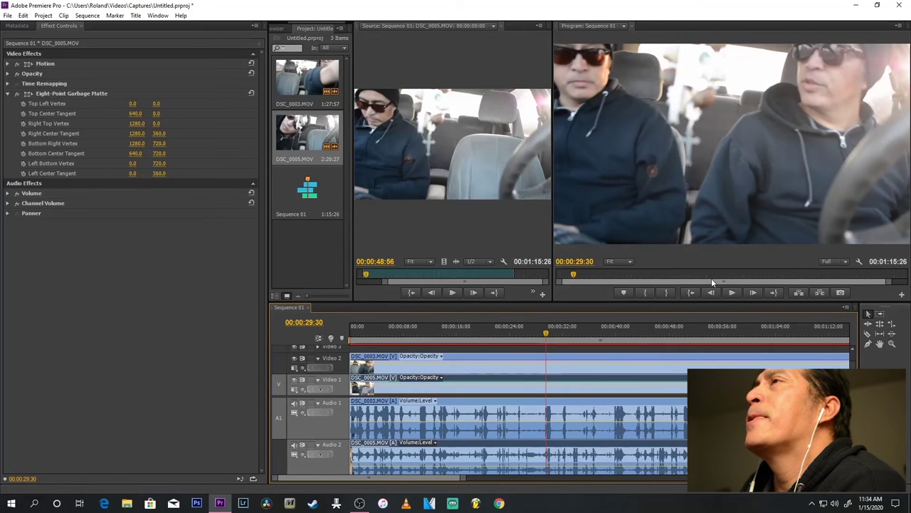
click(712, 238)
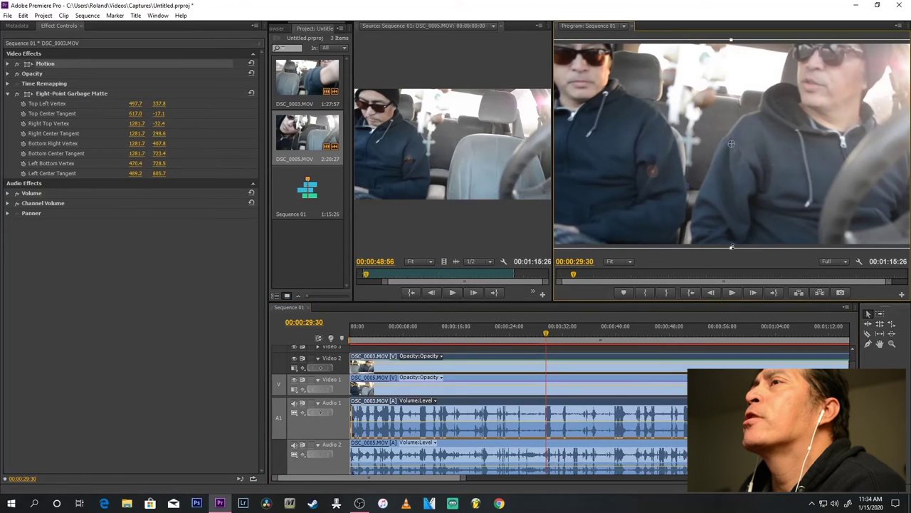
drag(731, 248, 732, 250)
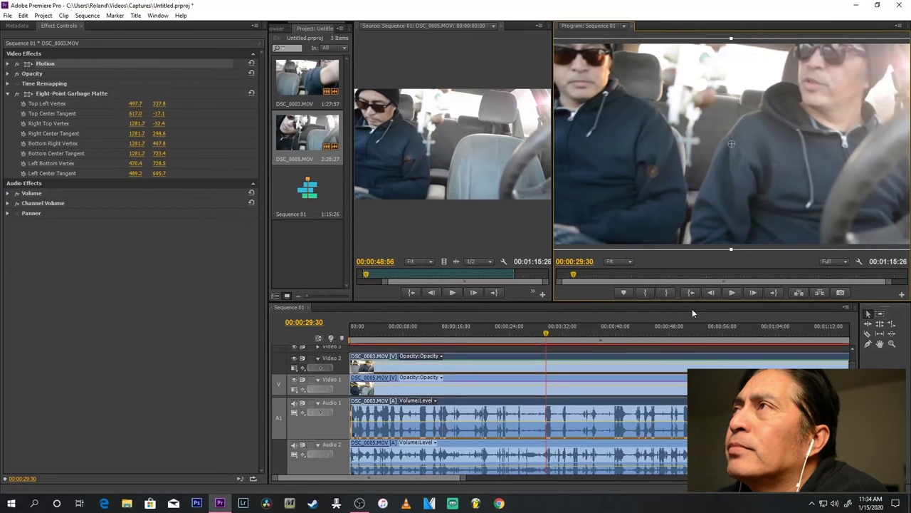
- Reshape the matte's left-centre point and bottom-left corner on DSC_0003, then play to check the split
click(64, 95)
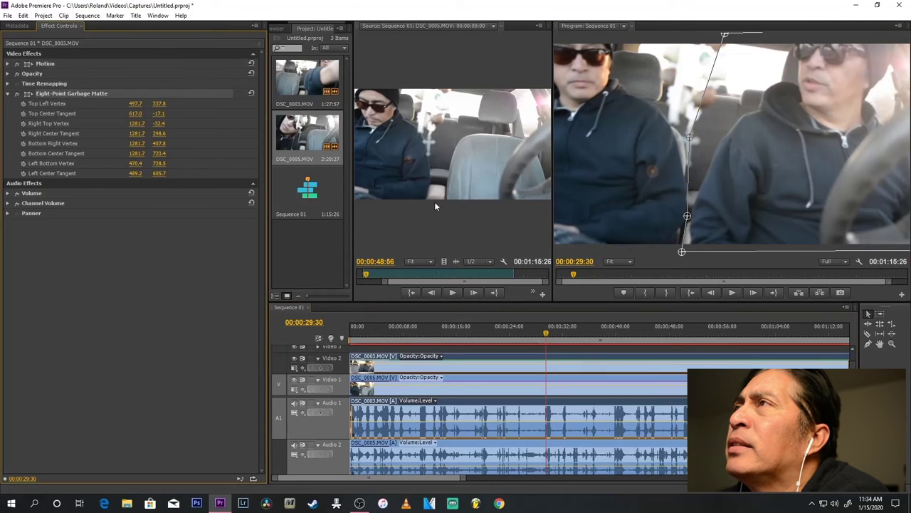
drag(687, 217, 685, 233)
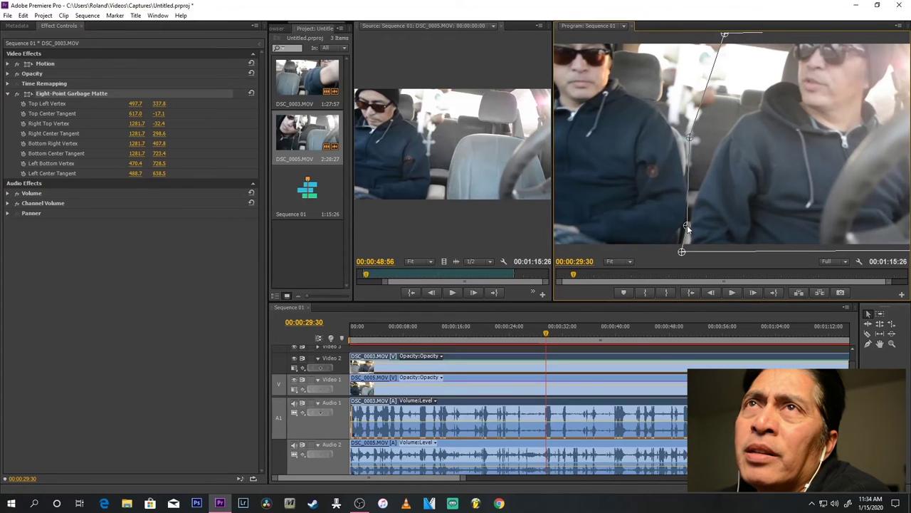
drag(678, 251, 676, 253)
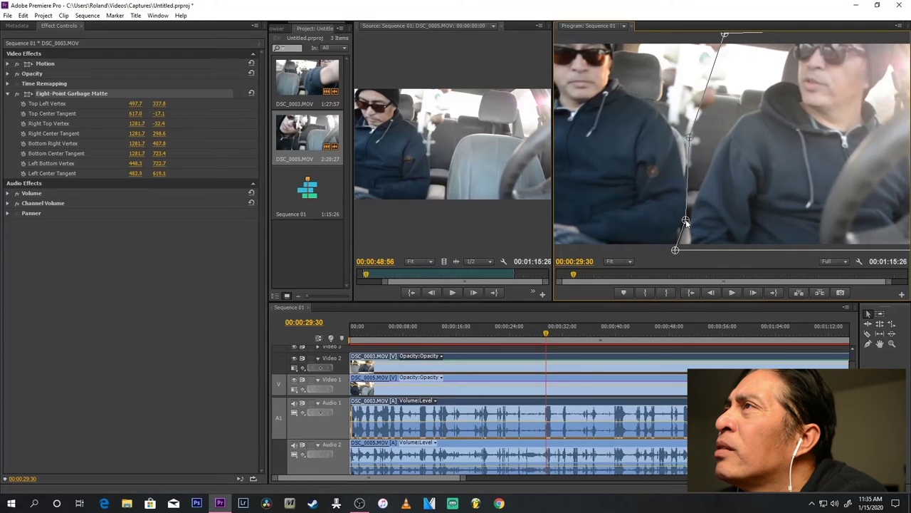
drag(686, 219, 687, 220)
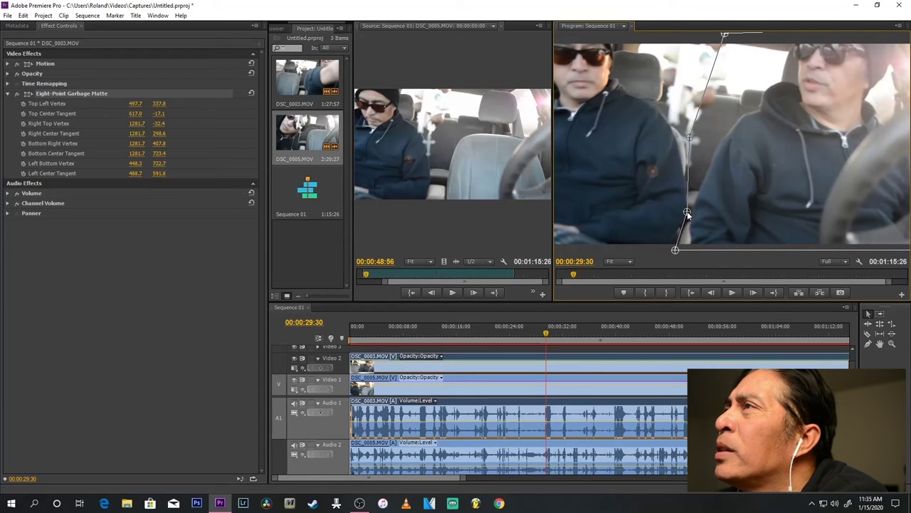
drag(687, 211, 688, 208)
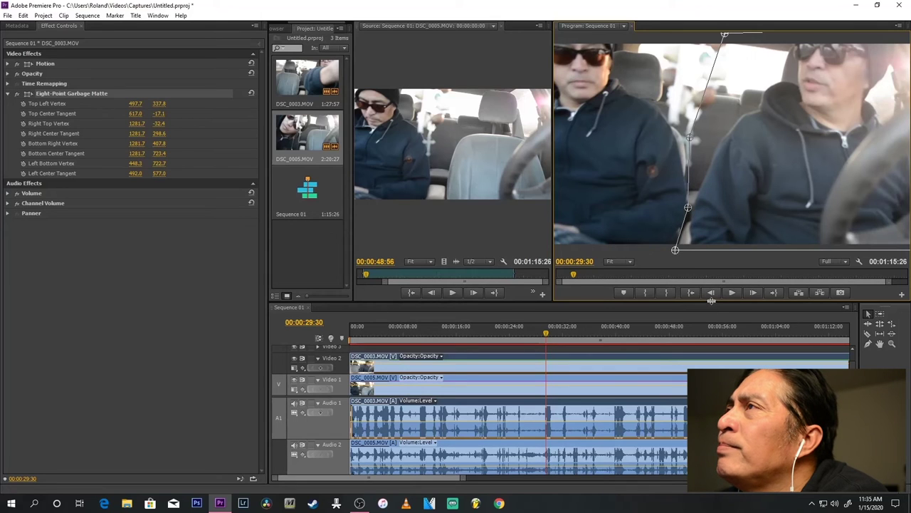
click(732, 293)
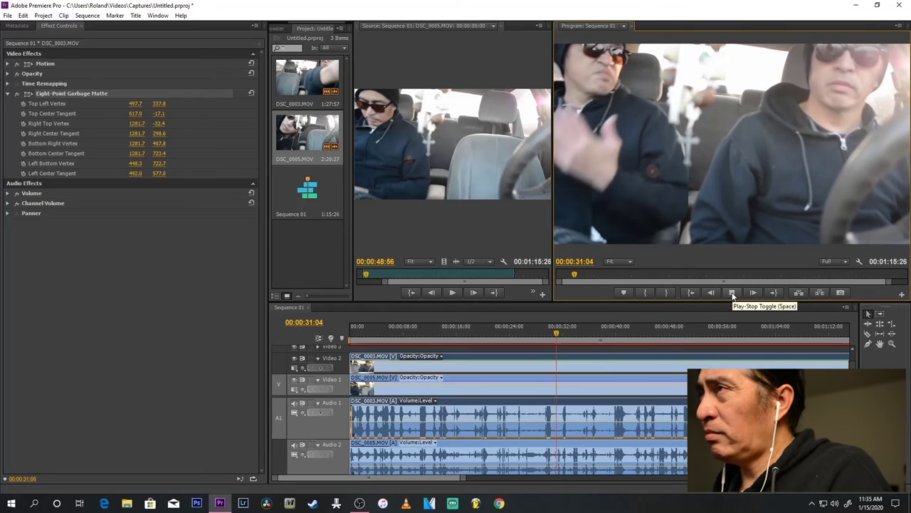
click(732, 292)
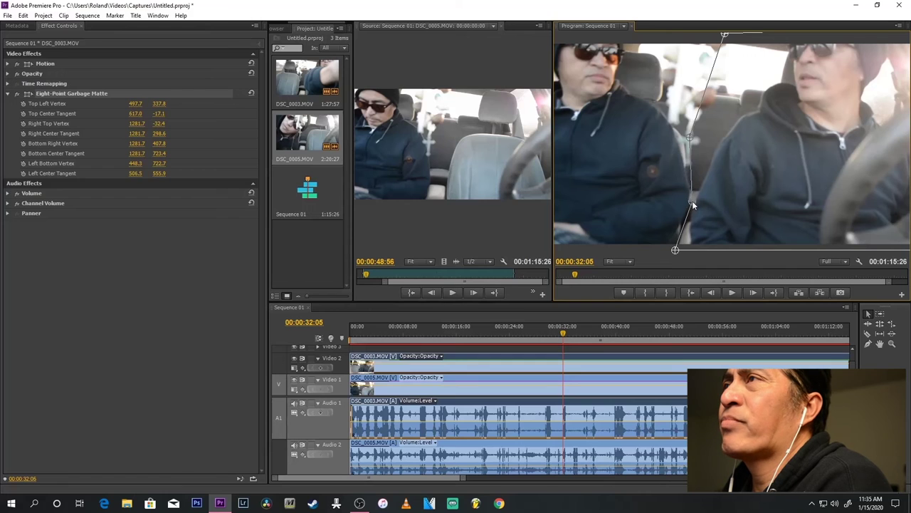
- Replay from about 28 seconds and fine-tune the Left Center Tangent to 492.0, 580.2
click(539, 332)
click(733, 292)
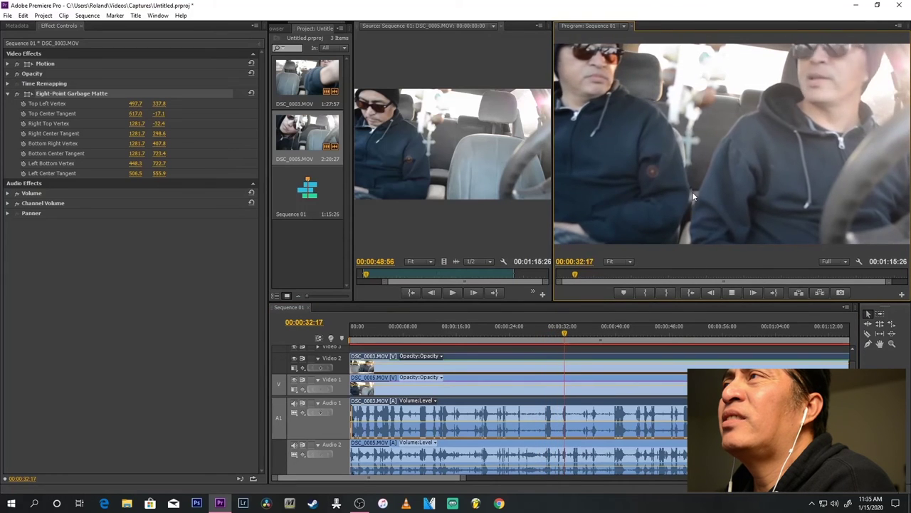
click(731, 292)
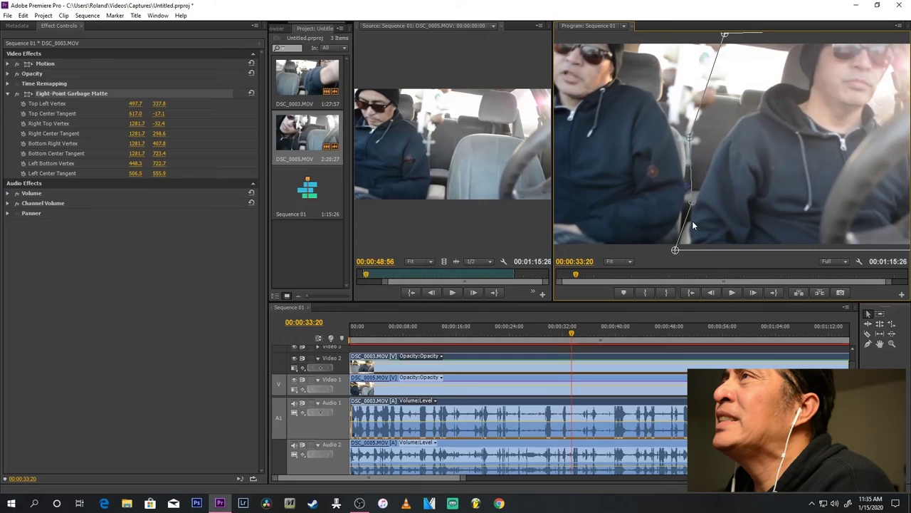
drag(690, 205, 689, 207)
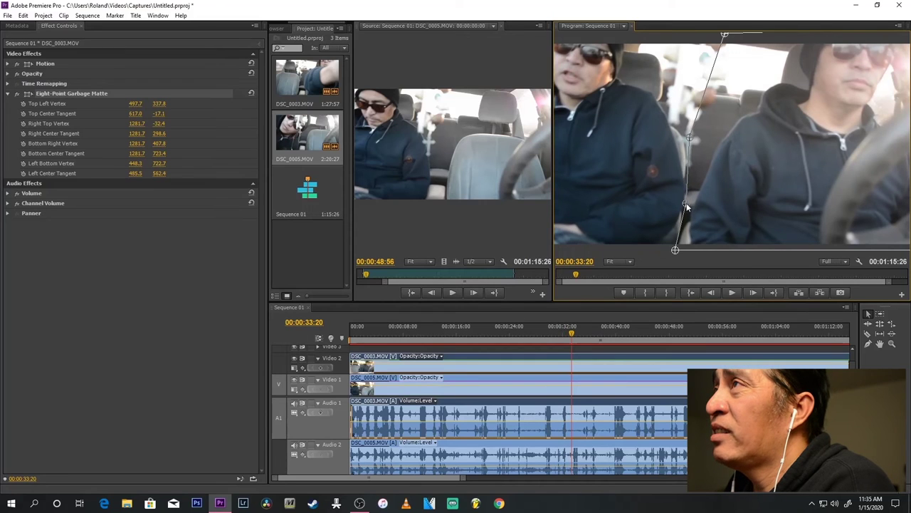
drag(685, 209, 686, 210)
click(732, 292)
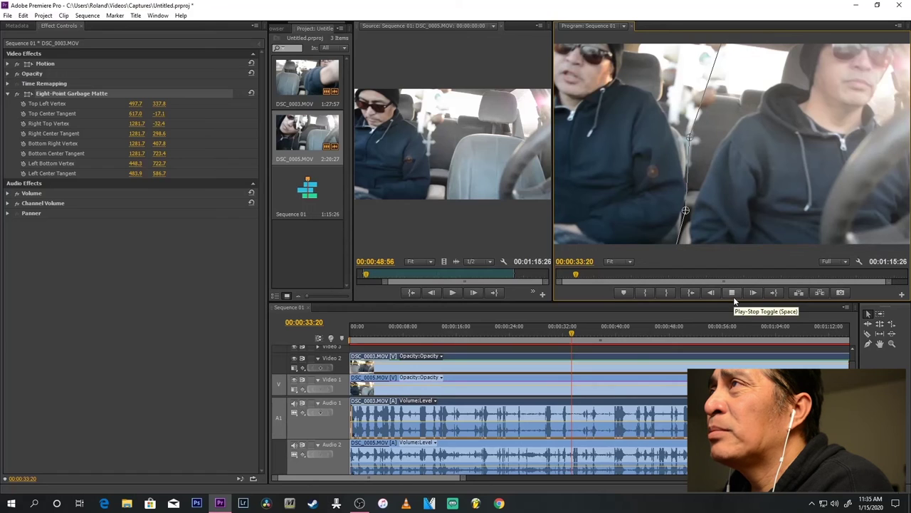
click(734, 297)
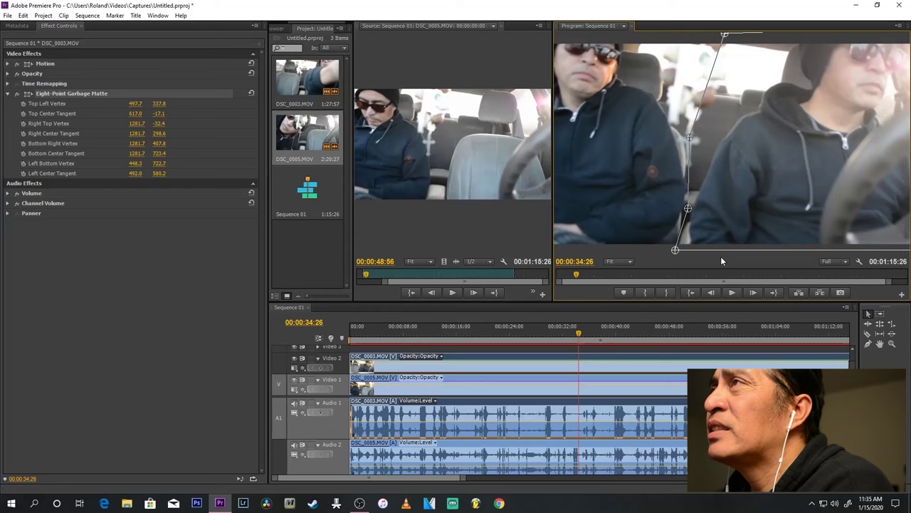
click(713, 226)
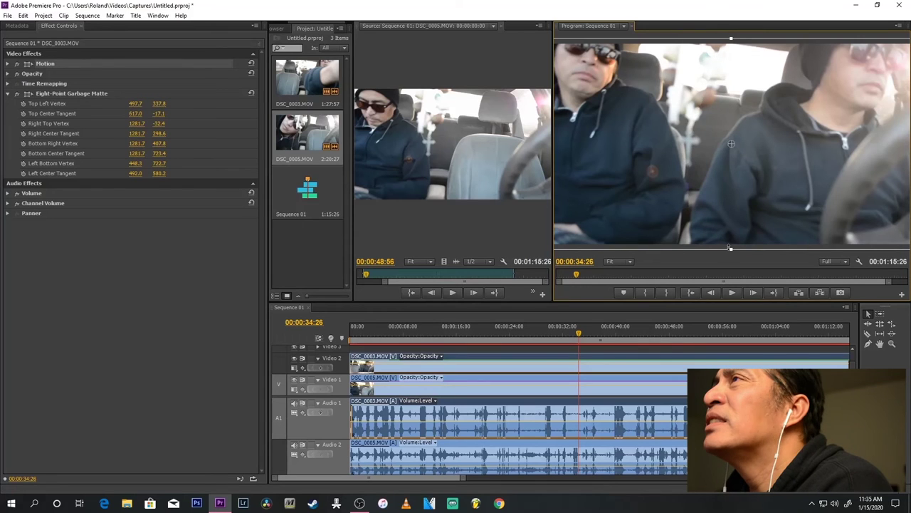
- Move DSC_0005's bottom-left and bottom-right matte corners just past the frame, Bottom Right at 1281.7, 733.6
click(573, 380)
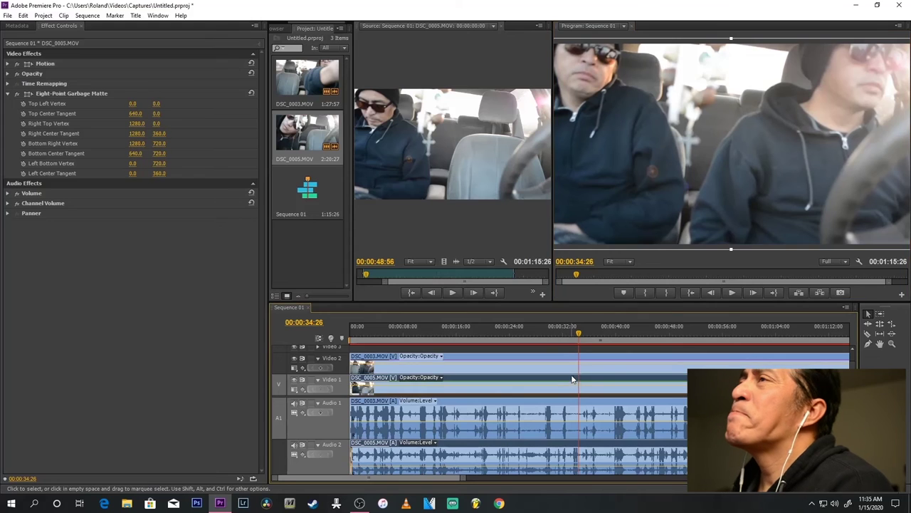
click(79, 93)
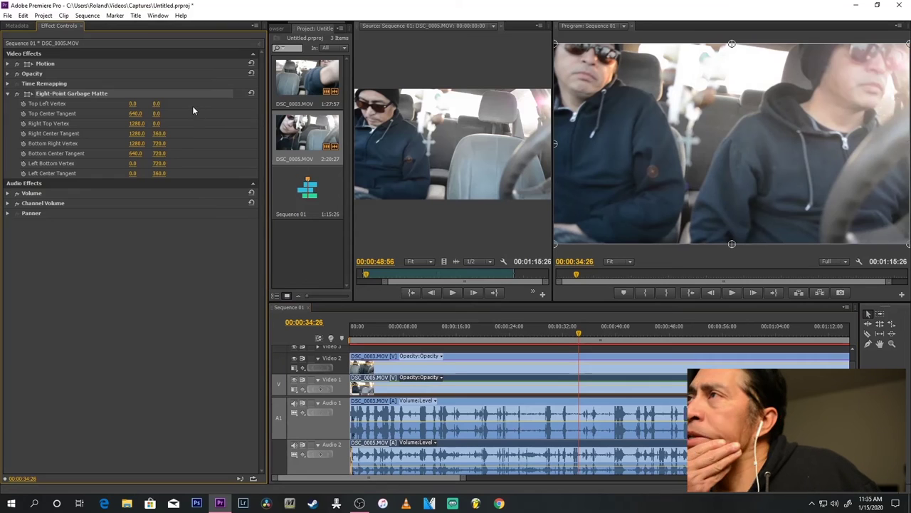
click(174, 88)
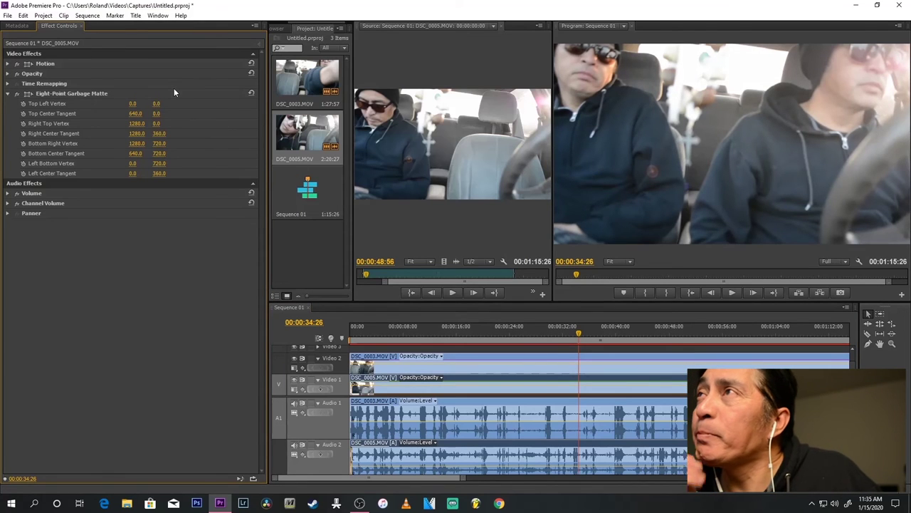
click(86, 92)
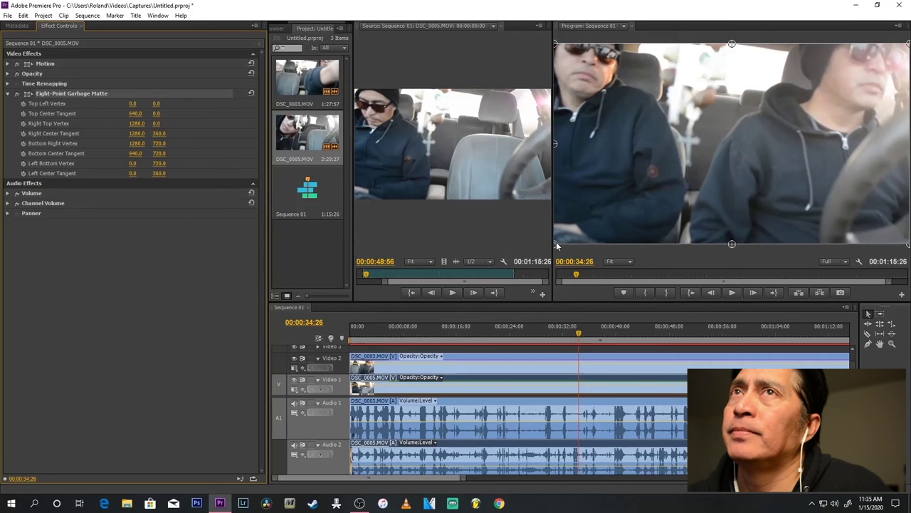
mouse_move(557, 245)
mouse_down()
mouse_move(567, 248)
mouse_move(549, 249)
mouse_up()
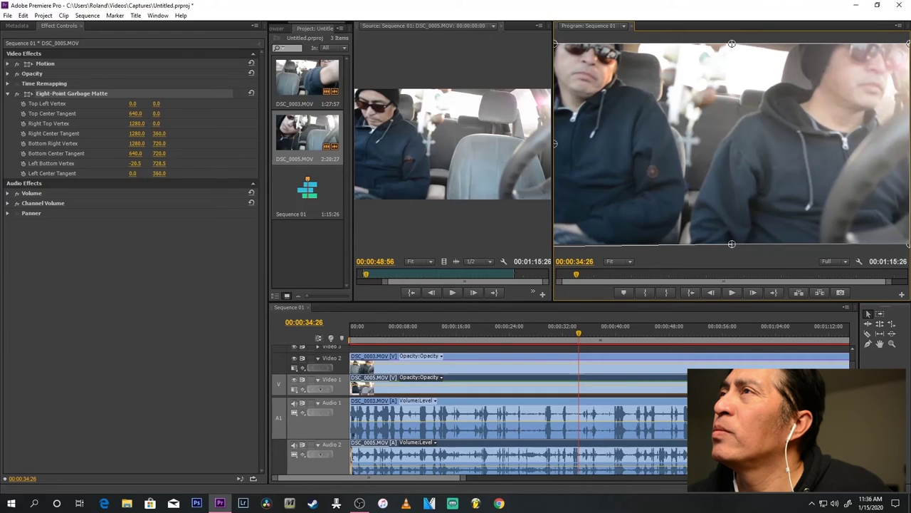
mouse_move(903, 245)
mouse_down()
mouse_move(780, 216)
mouse_move(697, 173)
mouse_move(675, 197)
mouse_up()
drag(817, 232, 901, 248)
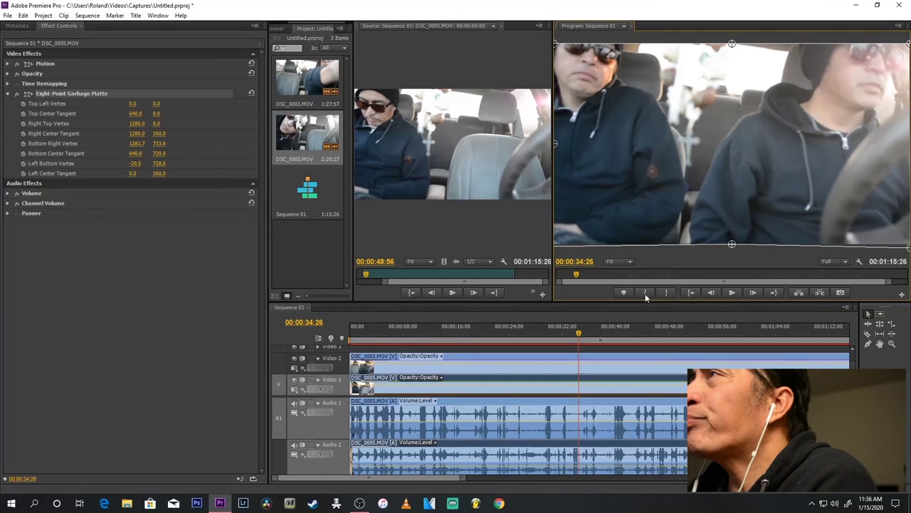
- Move the DSC_0003 matte's Left Center Tangent up to about 534, 466.9
click(577, 350)
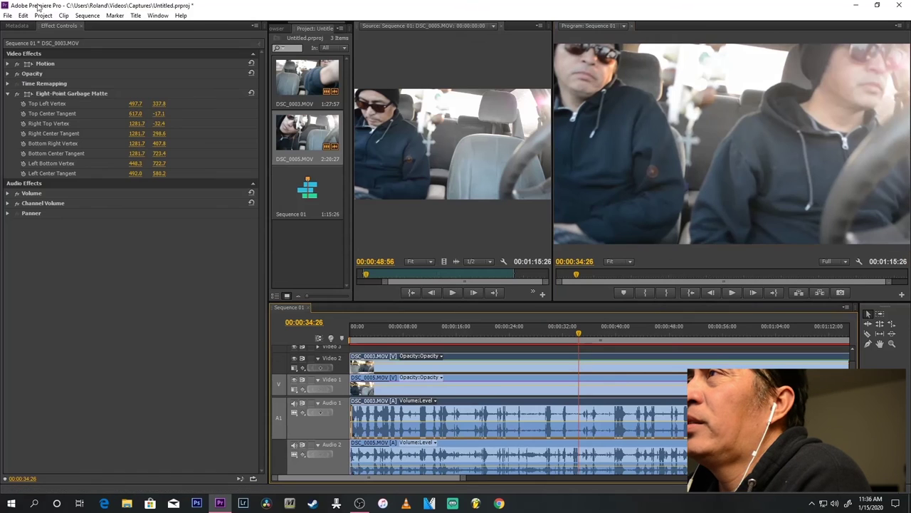
click(69, 94)
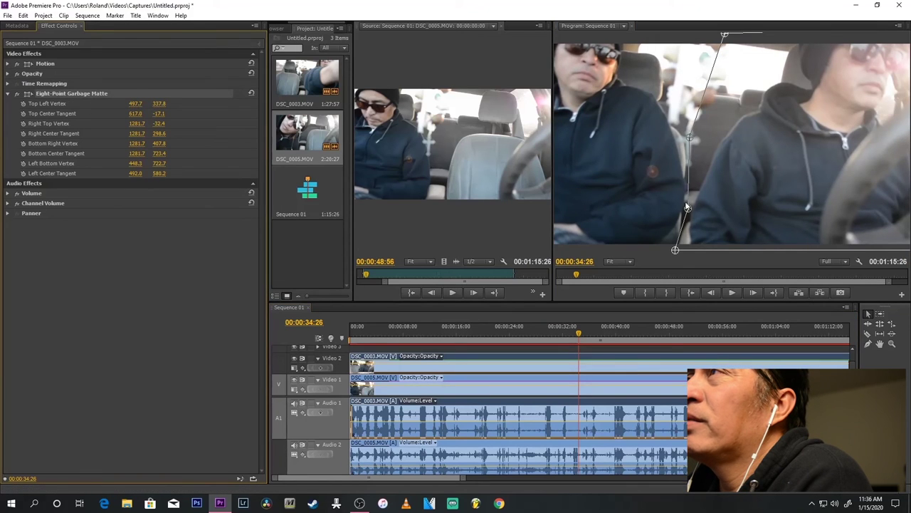
drag(688, 210, 702, 175)
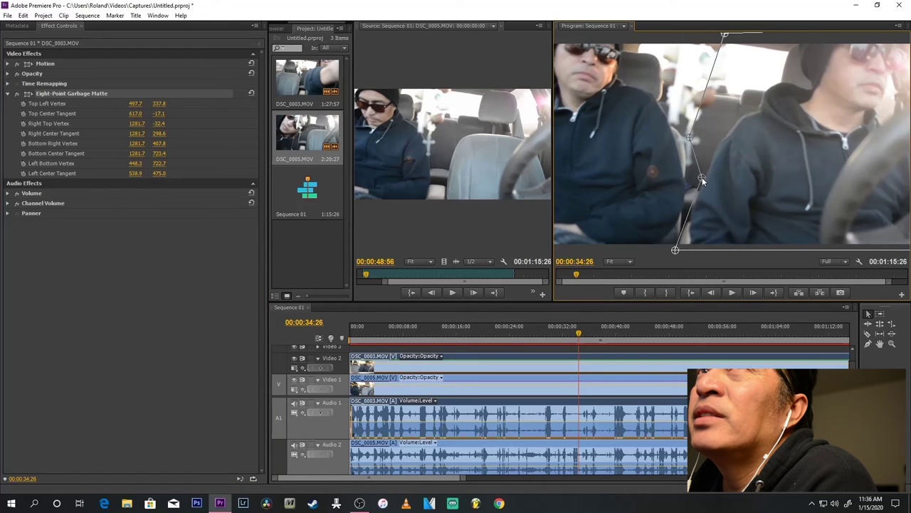
drag(703, 176, 701, 176)
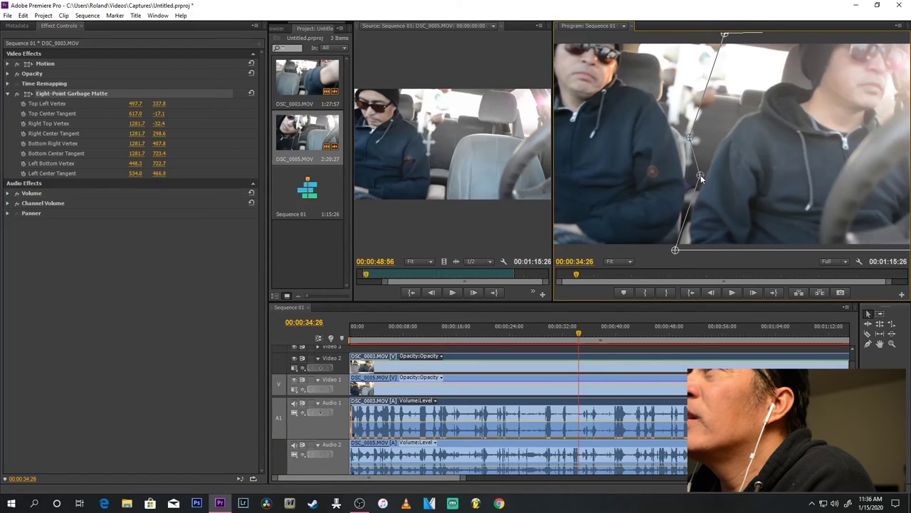
click(710, 225)
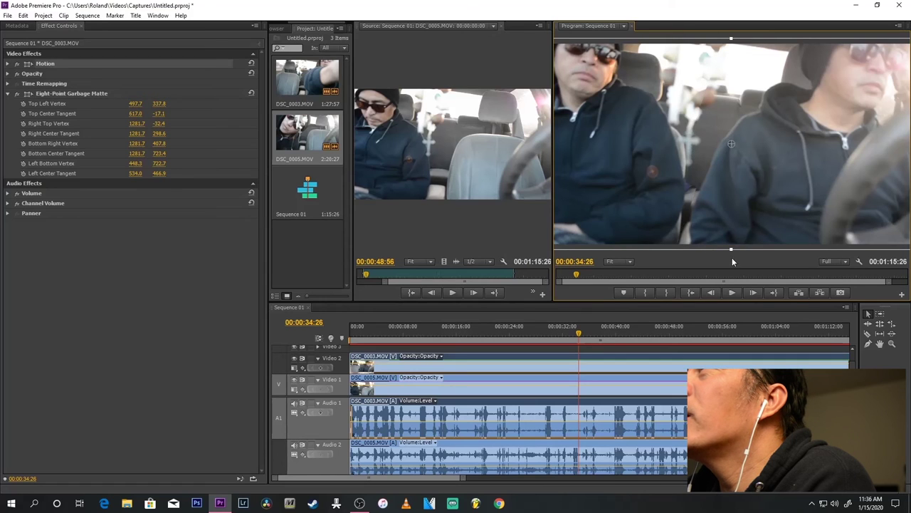
- Slightly rescale the top clip and scrub between about 8 and 31 seconds to review the split
drag(732, 249, 739, 241)
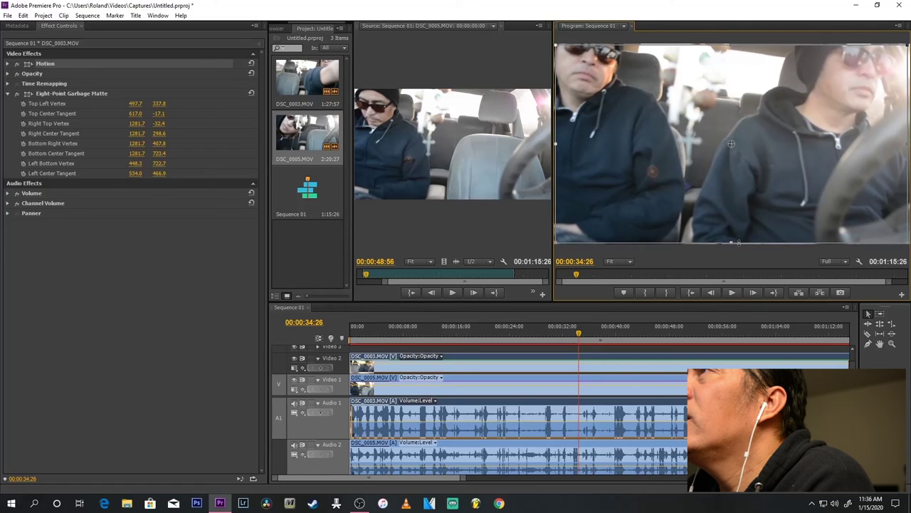
drag(738, 242, 736, 243)
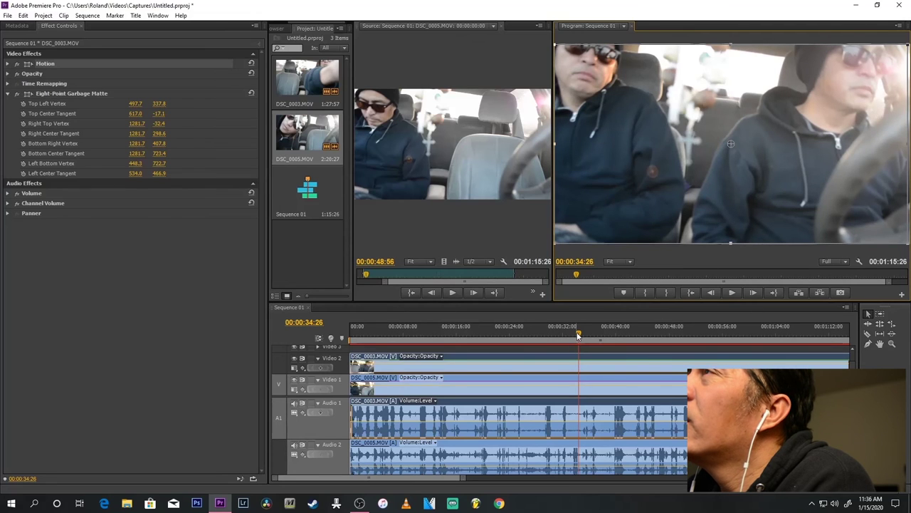
drag(579, 335, 350, 329)
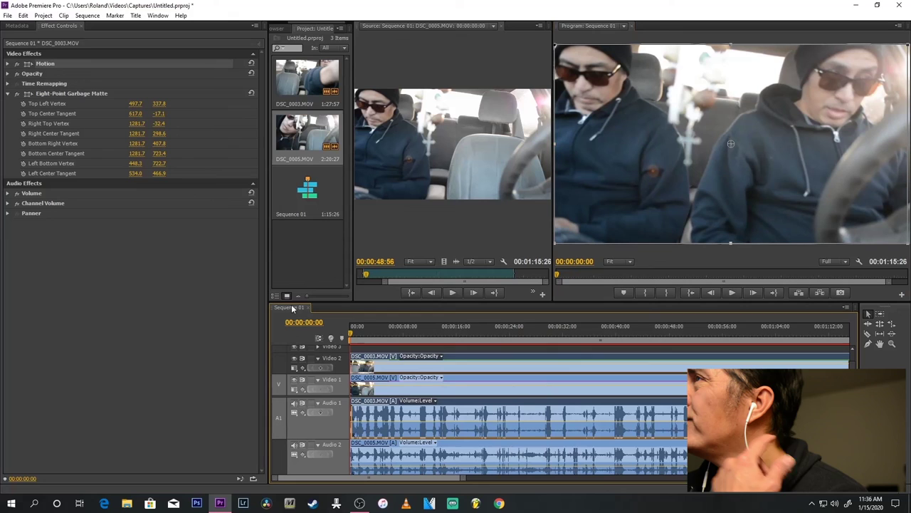
drag(473, 326, 565, 326)
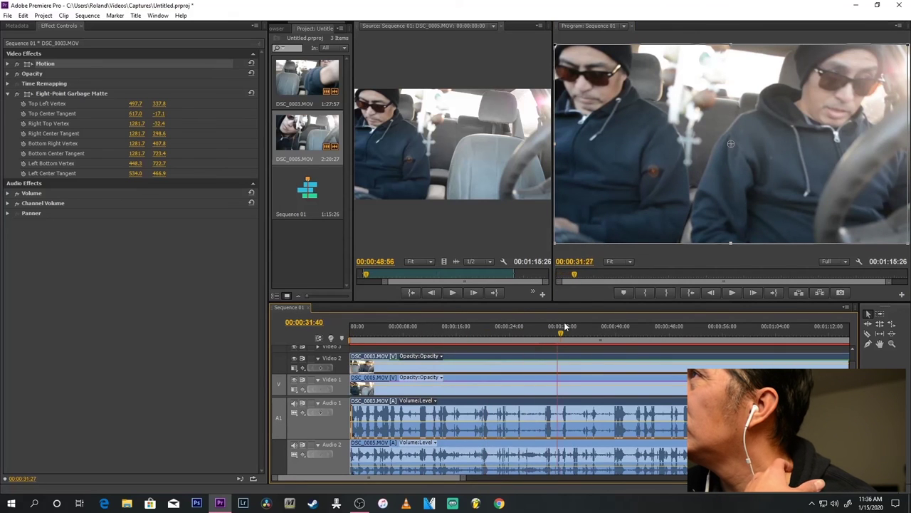
drag(565, 326, 407, 327)
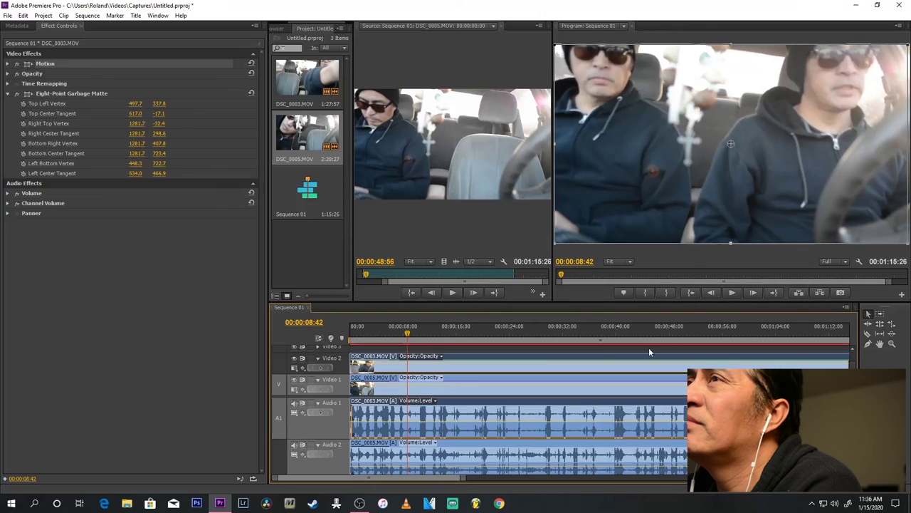
click(93, 95)
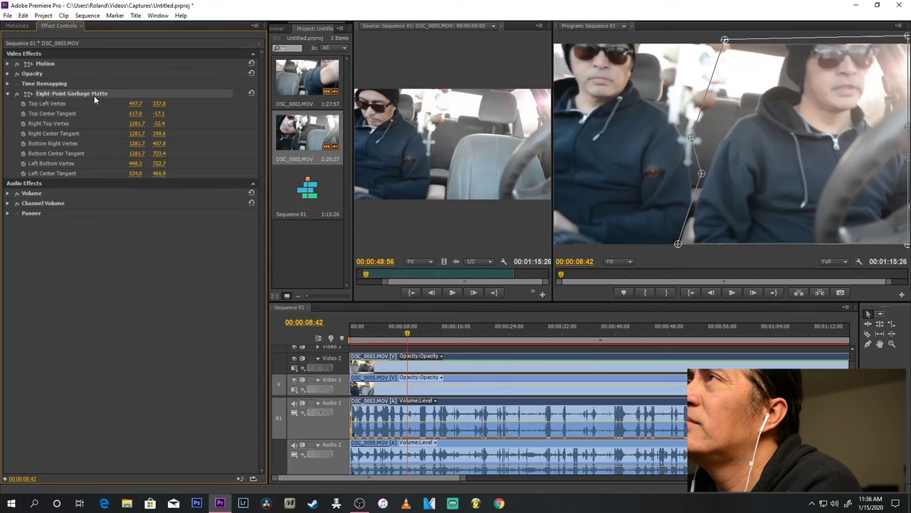
- Nudge the garbage matte's Left Bottom Vertex right to 477.6, 726.4 in the Program monitor
drag(677, 243, 687, 247)
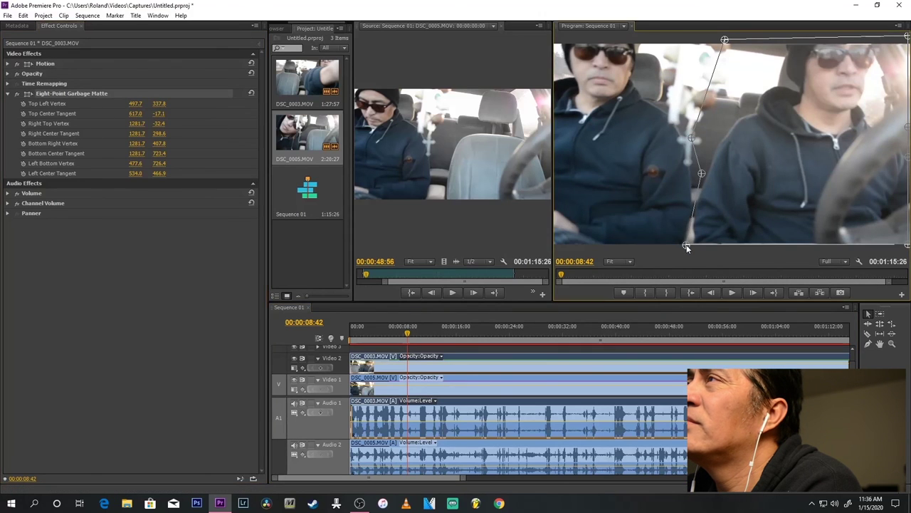